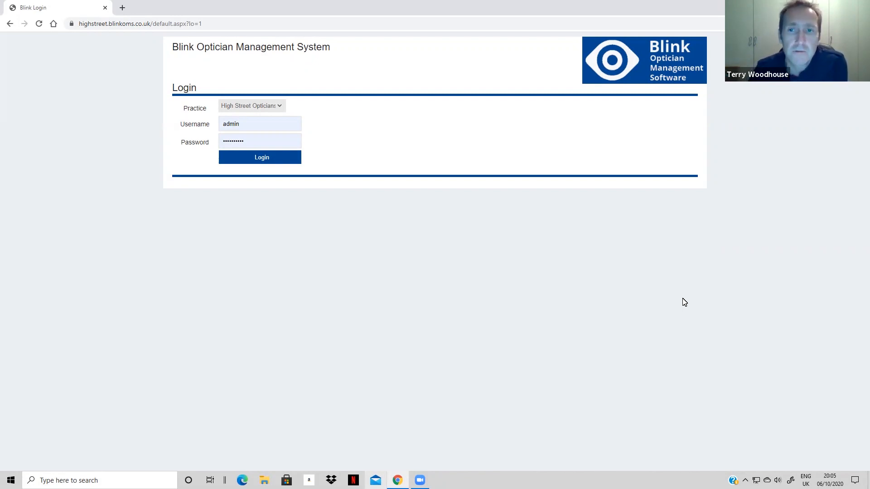
Log in to the High Street Opticians practice with the prefilled admin credentials
left_click(275, 157)
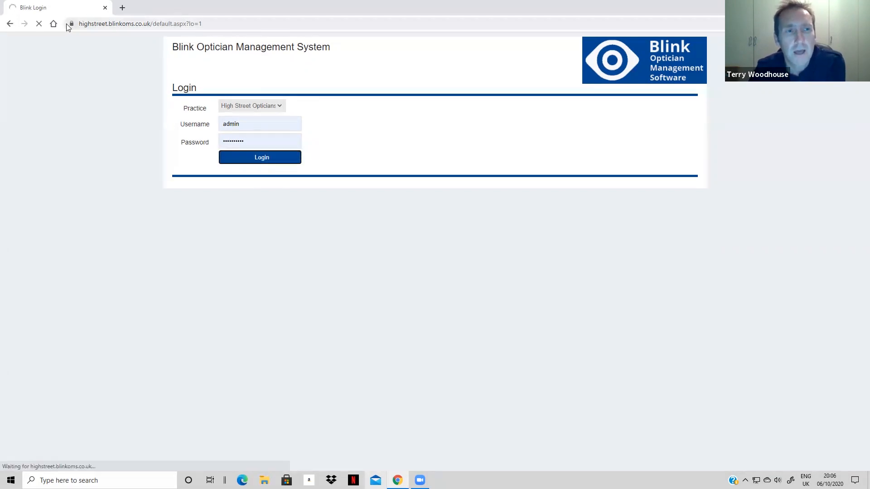
left_click_drag(79, 23, 144, 24)
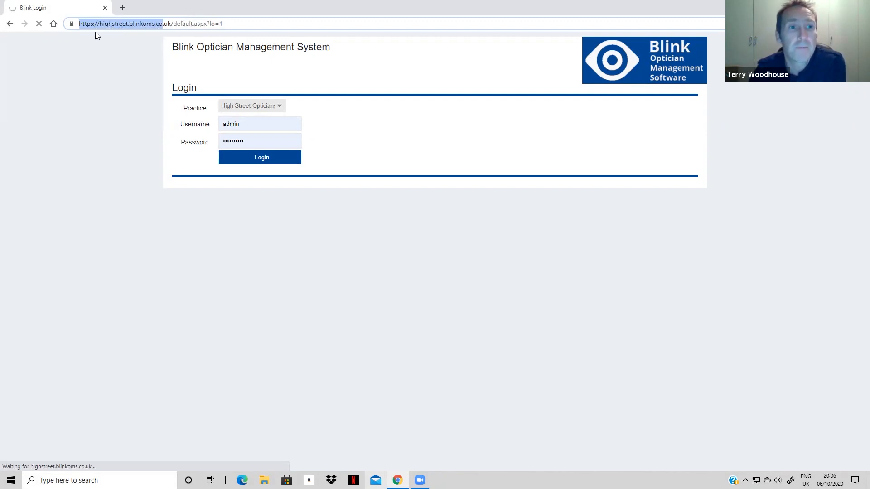
left_click(235, 76)
left_click(260, 154)
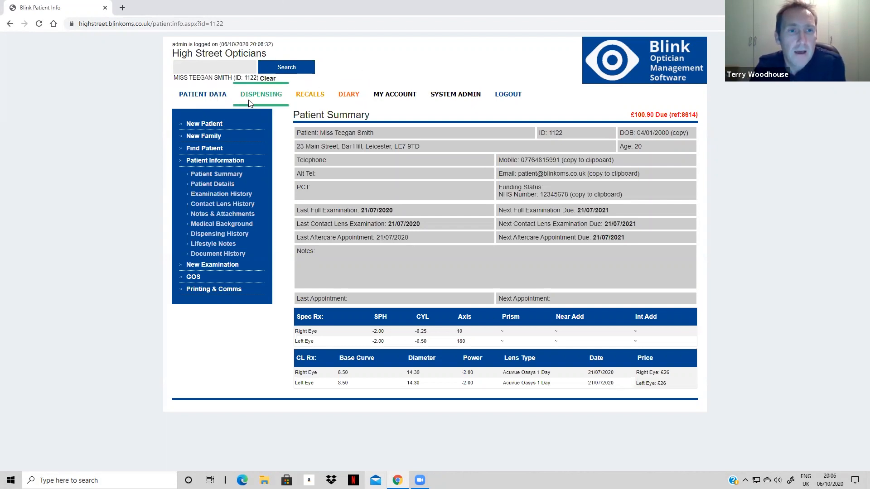
Start a new patient record, marking it as an NHS patient with GOS eligibility Patient on JSA and GOS form evidence seen as Yes
left_click(202, 125)
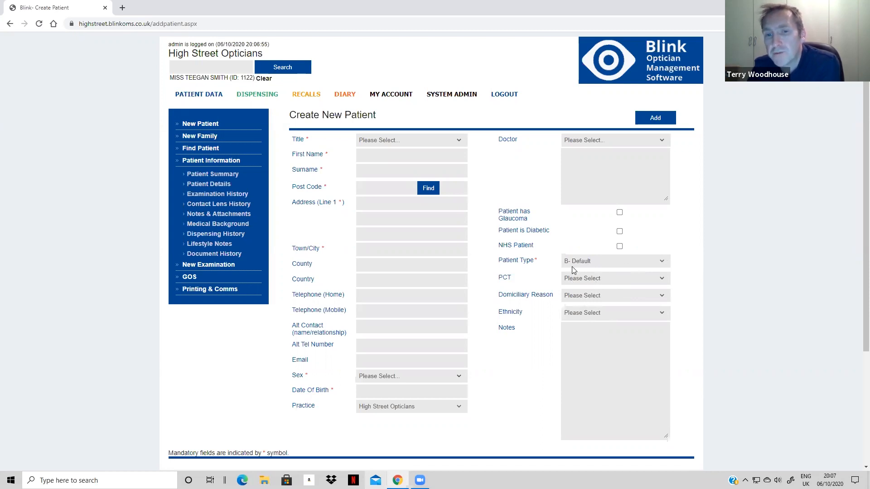
left_click(619, 246)
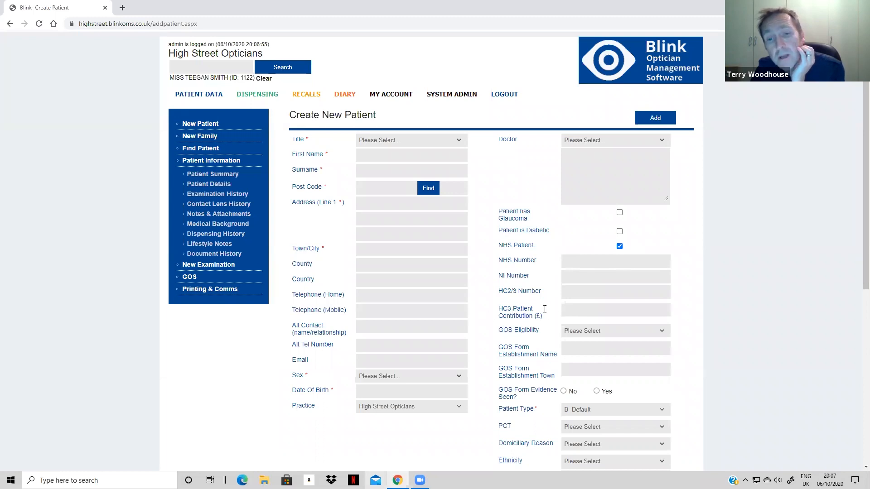
scroll(613, 310, "down", 3)
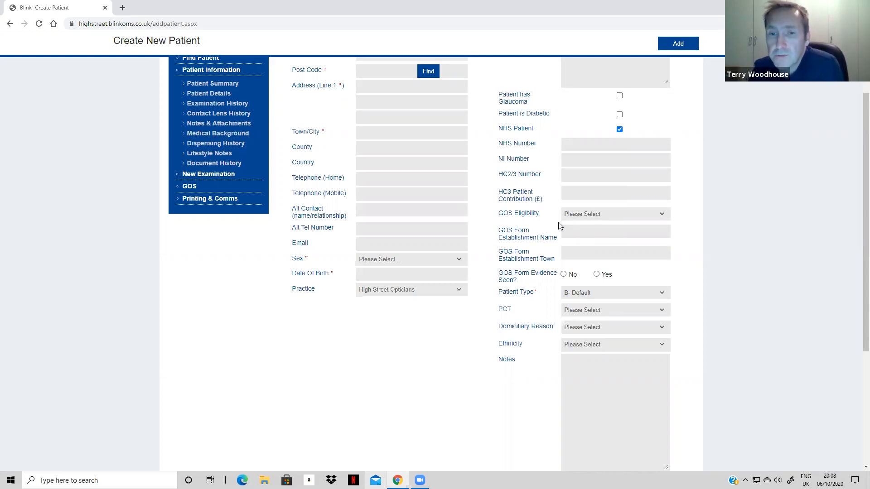
left_click(597, 219)
left_click_drag(661, 249, 662, 290)
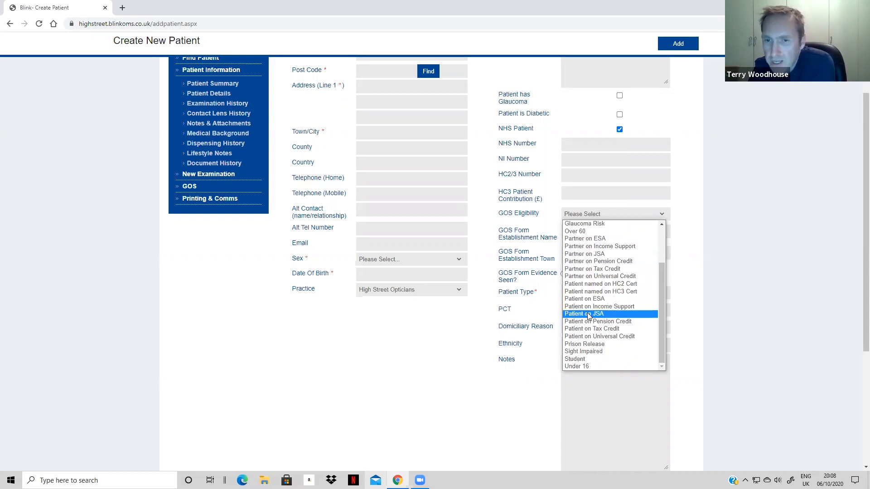
left_click(588, 316)
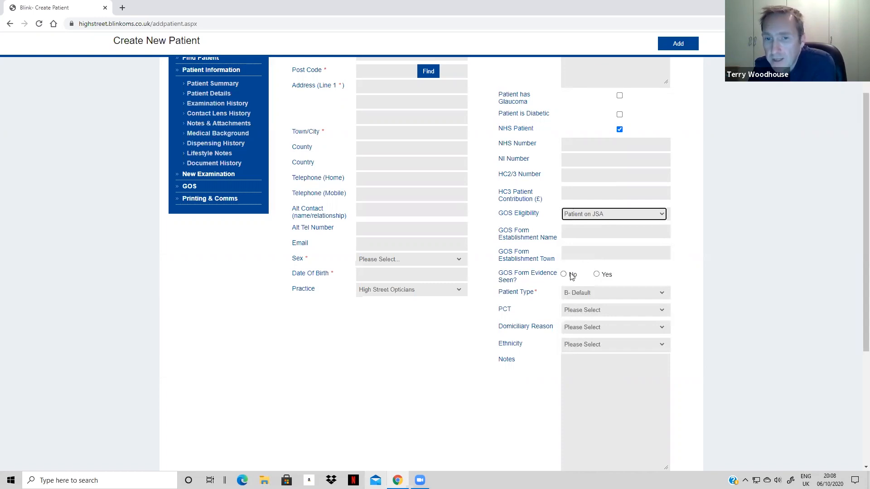
left_click(596, 274)
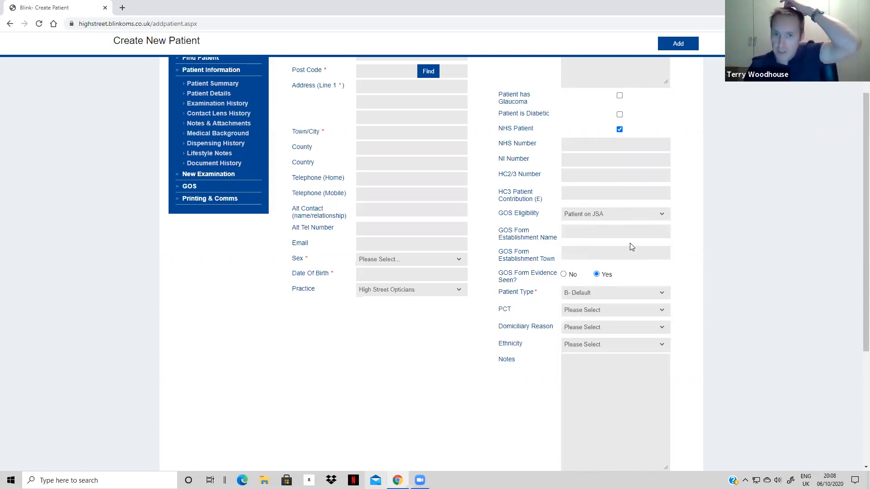
Change the new patient's GOS eligibility to Student and review the available patient types
left_click(601, 217)
scroll(598, 272, "down", 3)
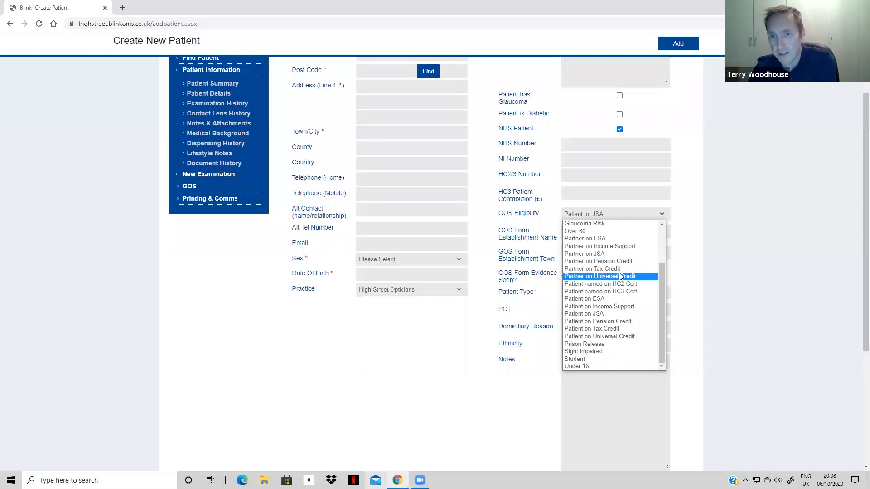
left_click(587, 359)
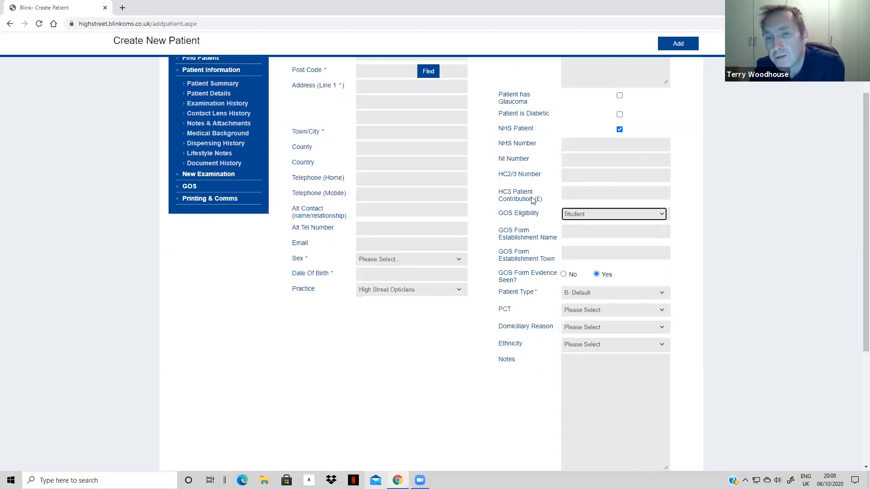
left_click(565, 232)
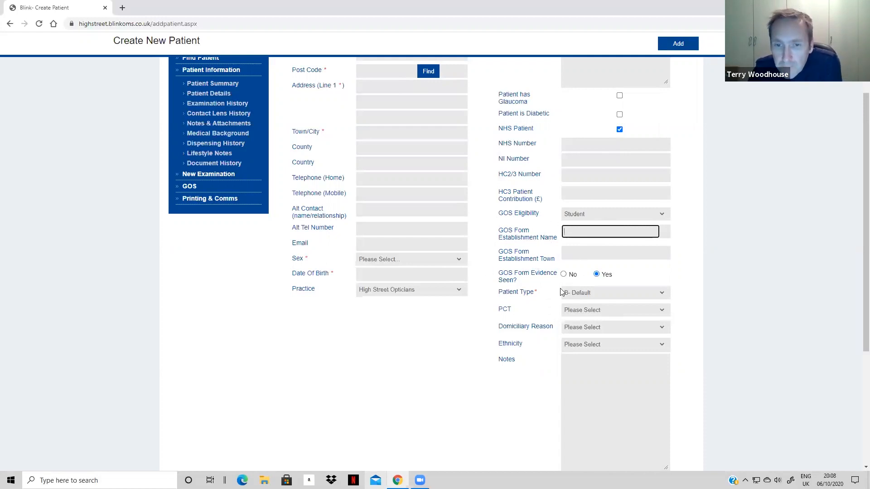
left_click(589, 293)
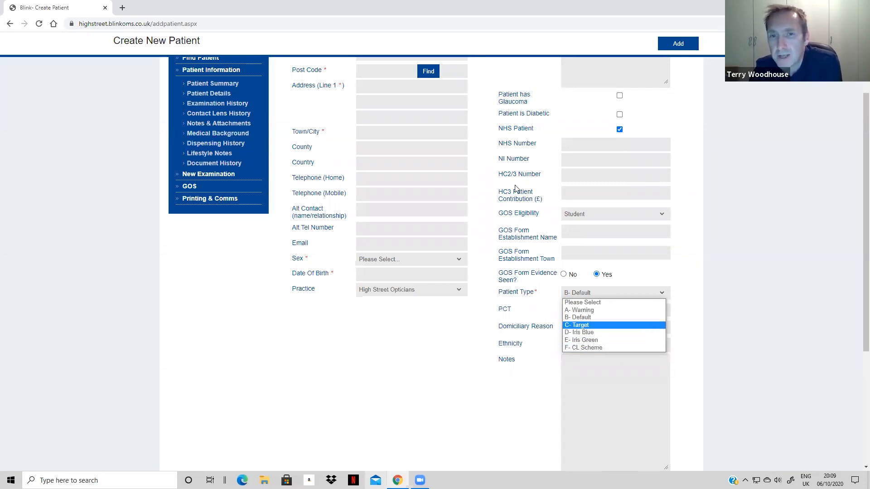
scroll(543, 308, "down", 2)
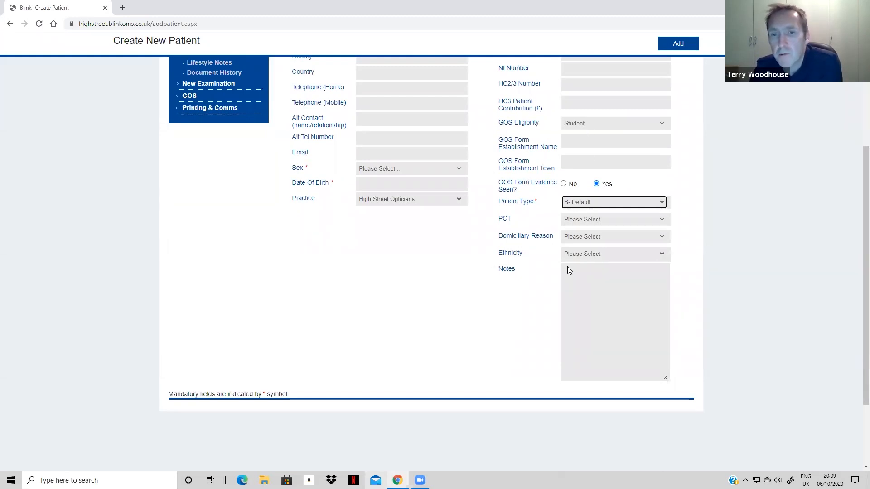
scroll(471, 244, "up", 5)
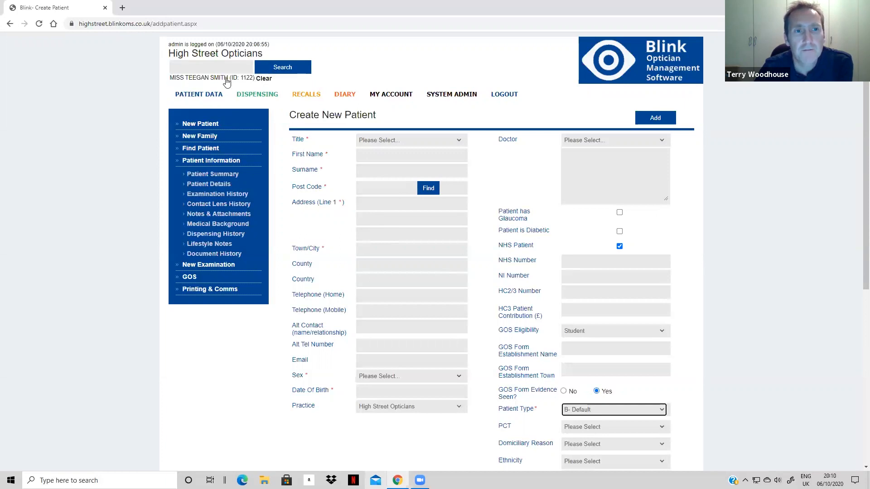
Search for patients by the first three letters of the surname, discarding the unsaved new record, and open the sixth patient in the results
left_click(200, 68)
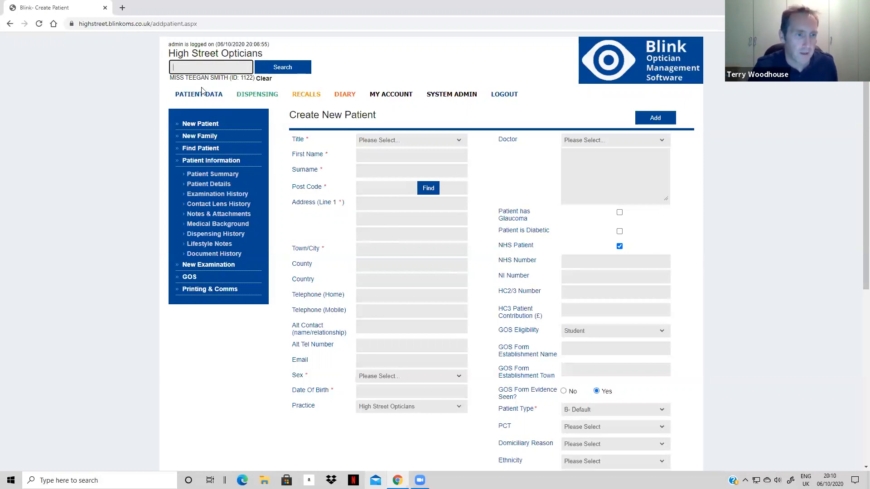
type("sm")
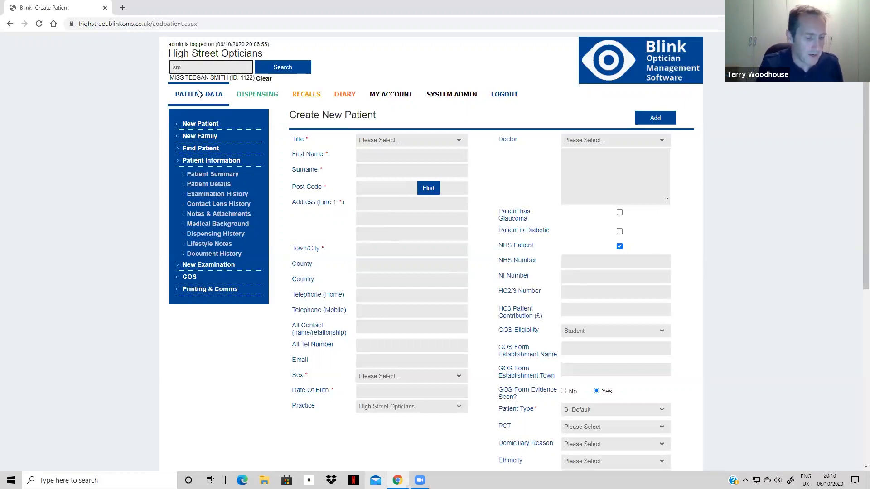
type("i")
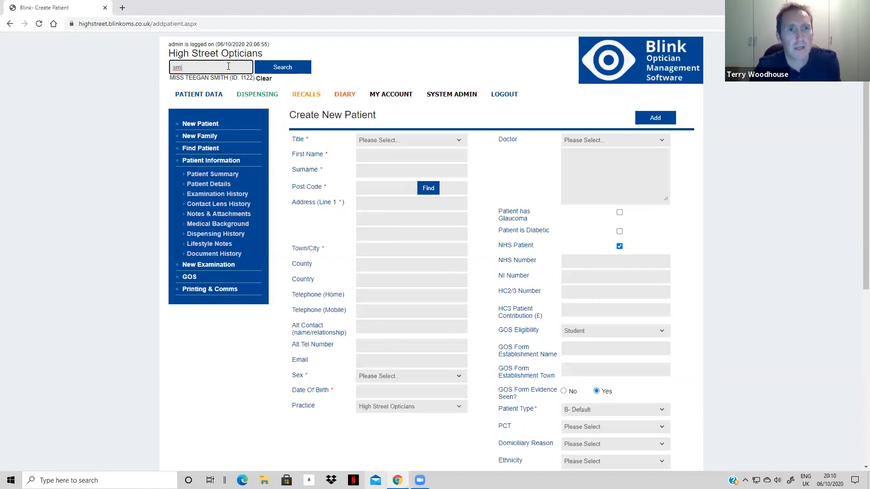
left_click(284, 69)
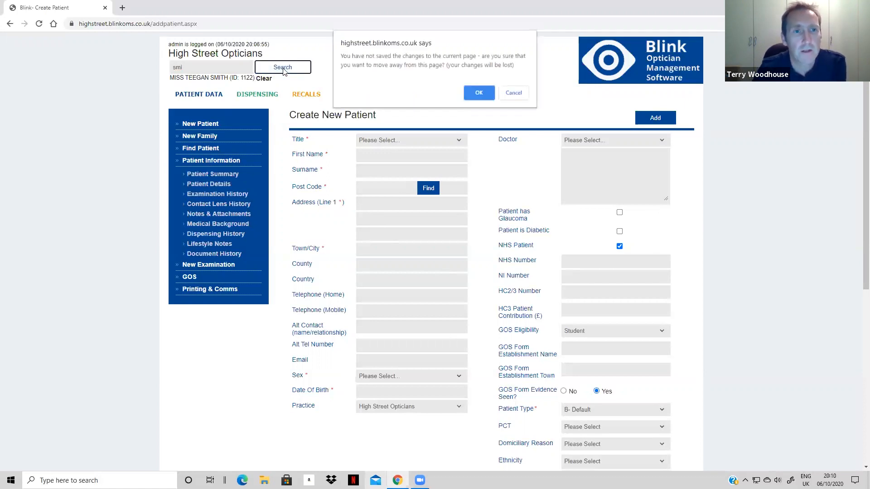
left_click(478, 94)
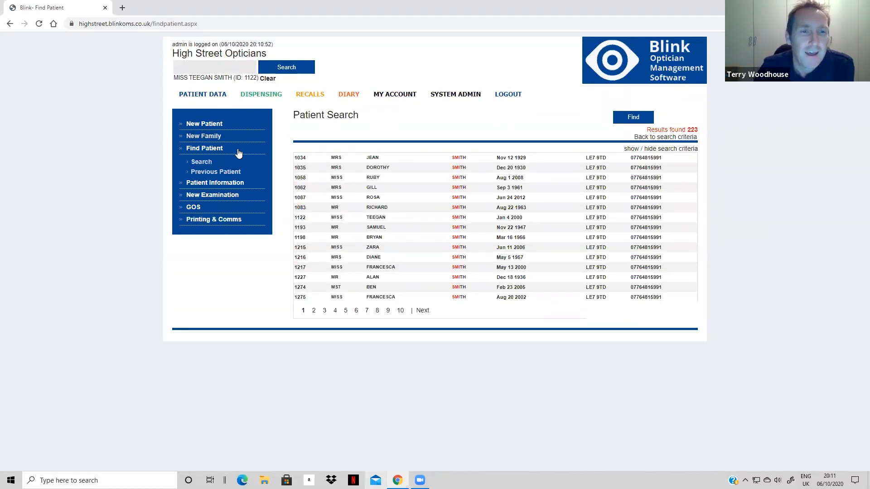
left_click(462, 210)
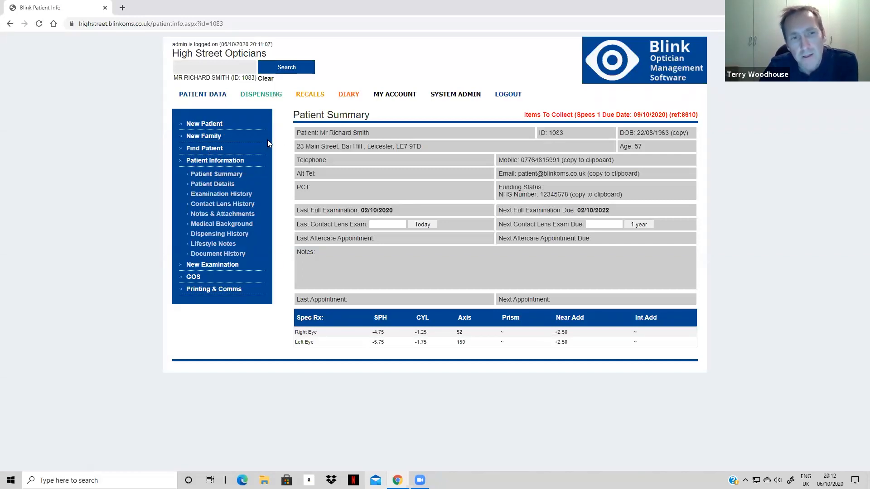
Review the patient's details, examination history and contact lens history
left_click(220, 185)
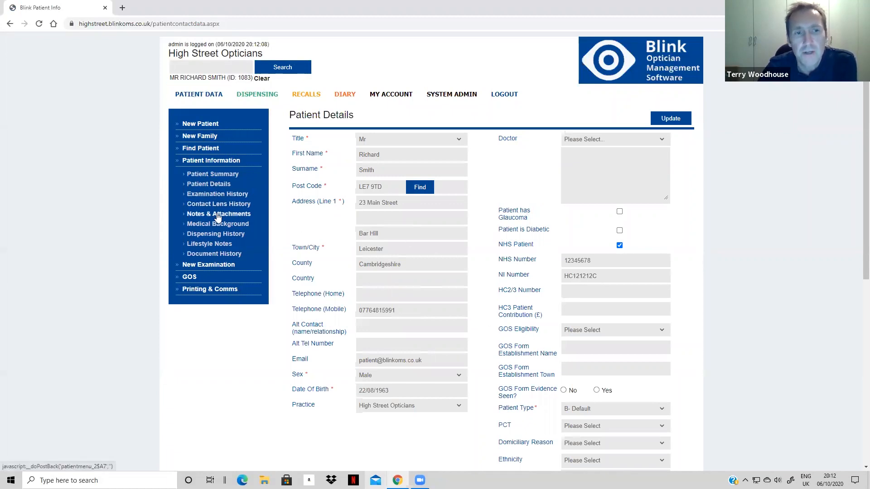
left_click(215, 195)
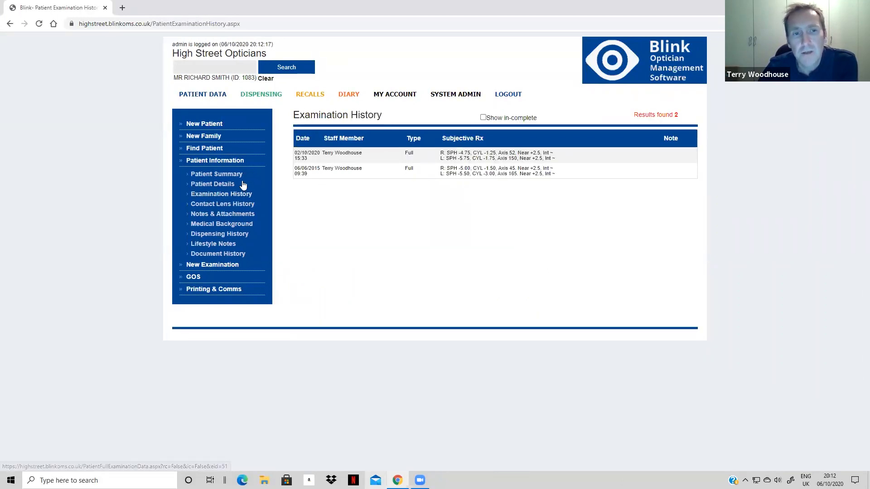
left_click(230, 205)
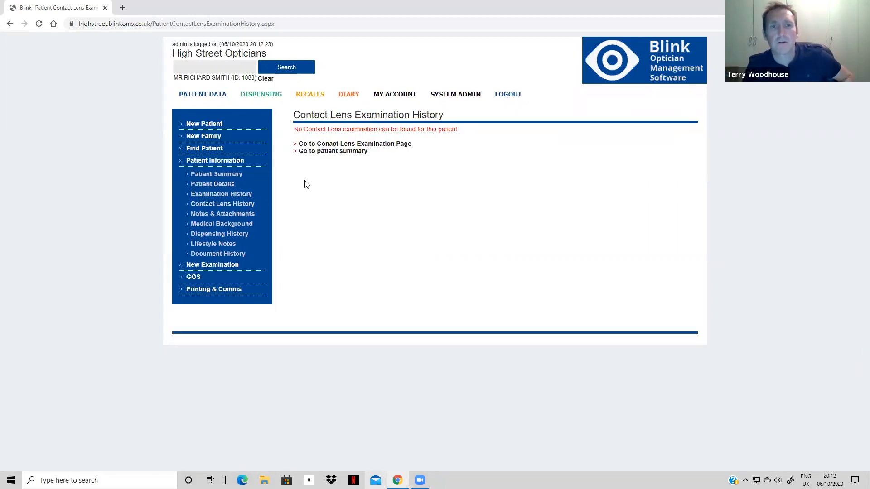
Attach ck.jpg to the patient in a note titled "test attachment" set to show in the summary, and return to the patient summary
left_click(239, 217)
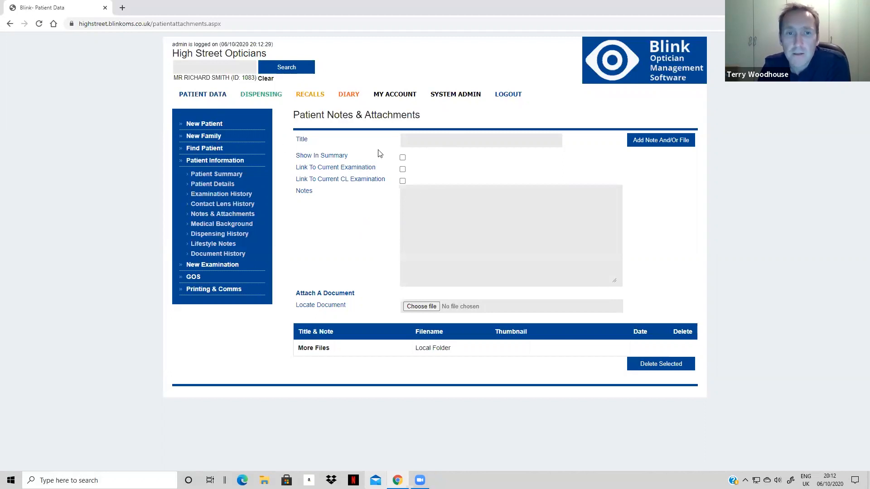
left_click(434, 141)
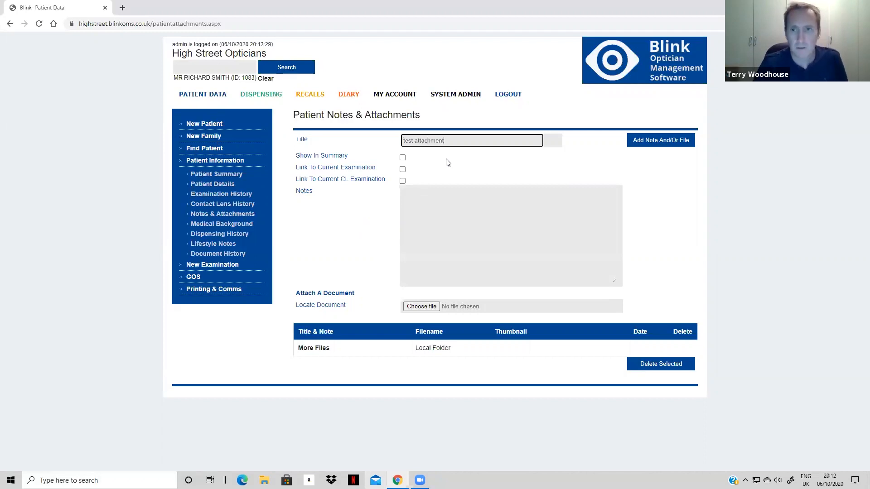
left_click(403, 158)
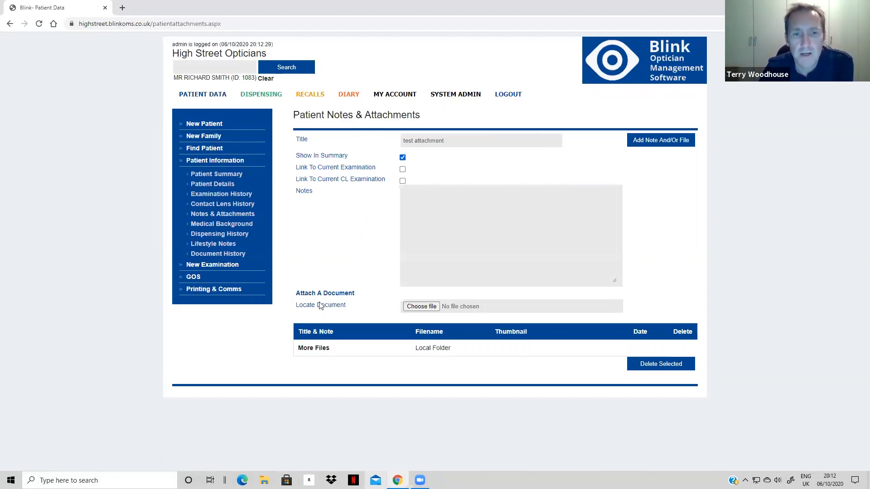
left_click(421, 308)
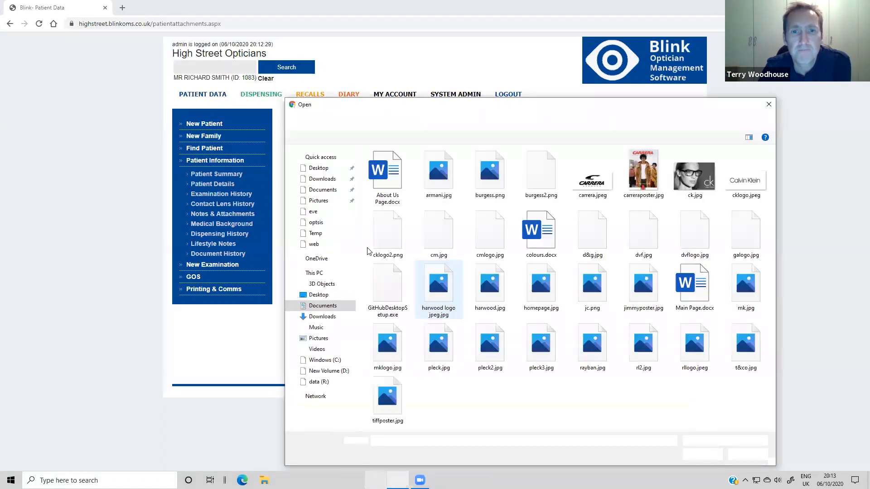
double_click(696, 179)
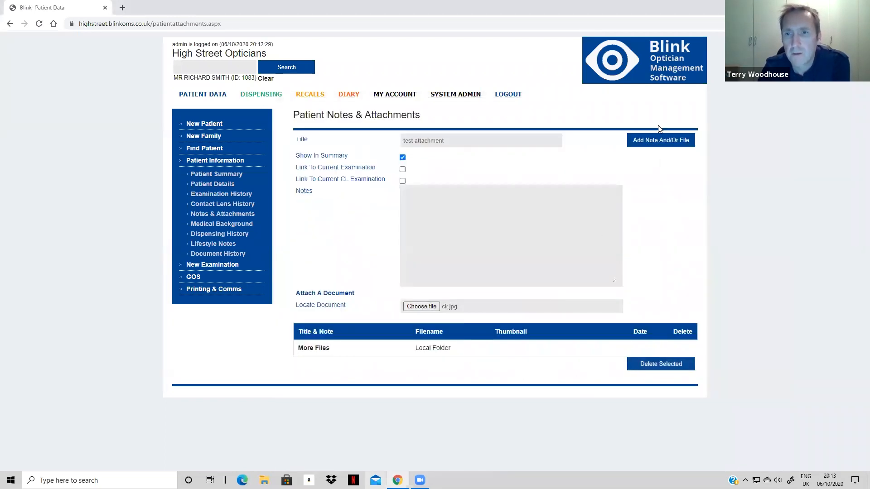
left_click(661, 143)
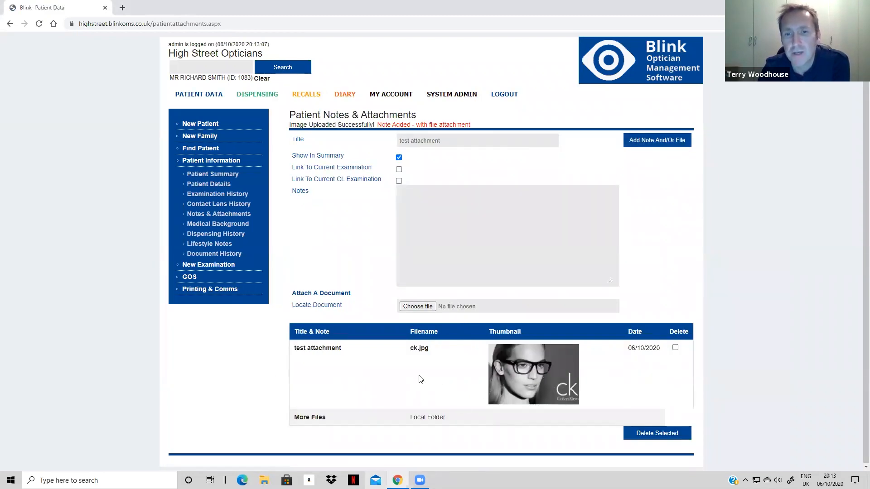
left_click(202, 97)
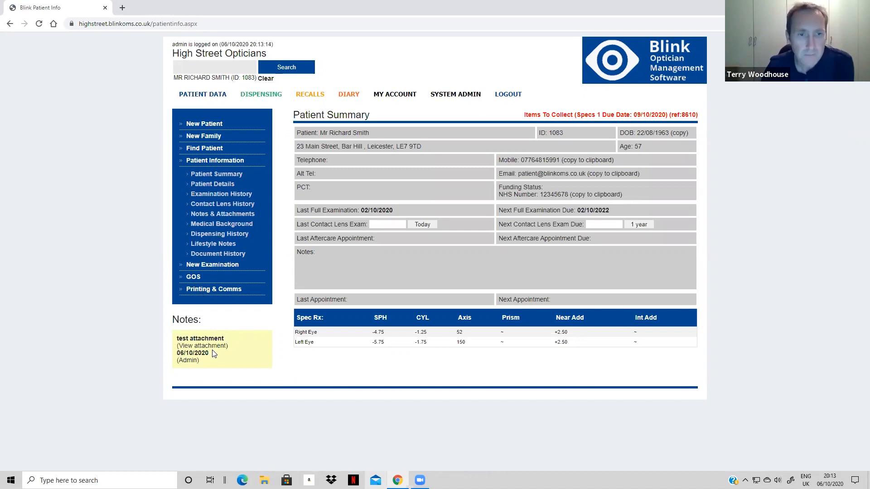
Review the patient's medical background, dispensing history and lifestyle notes
left_click(234, 224)
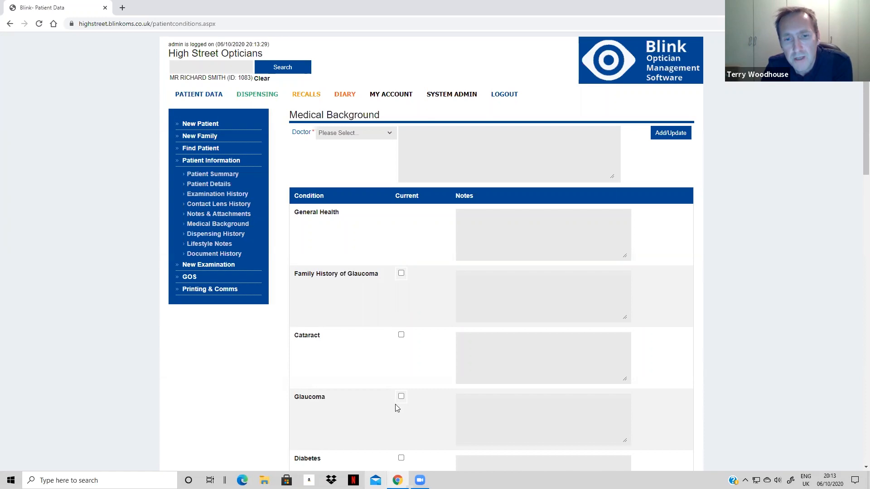
left_click(478, 281)
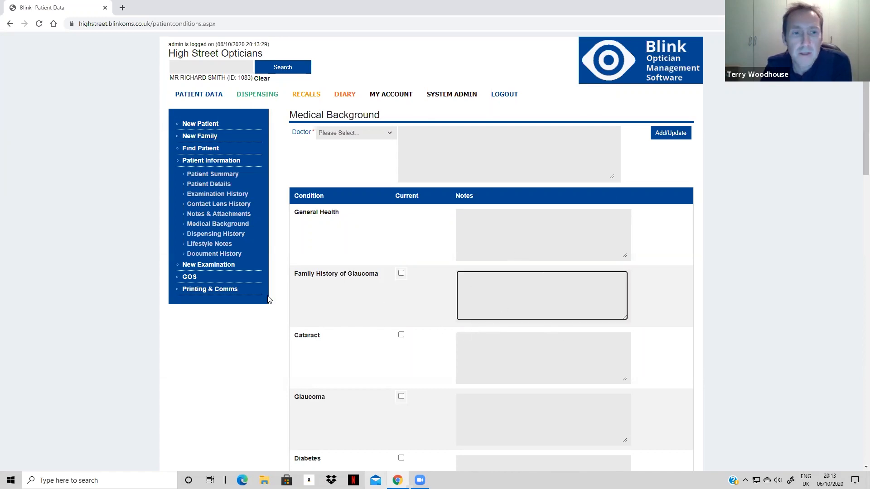
left_click(224, 235)
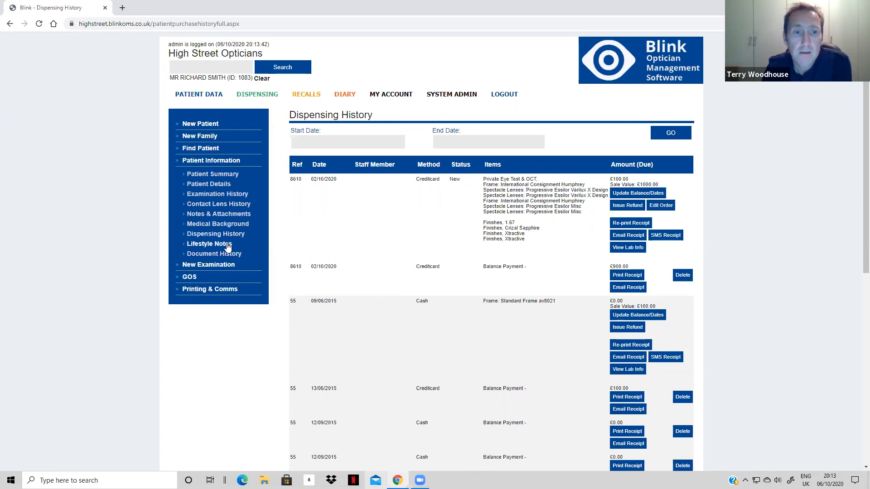
left_click(207, 244)
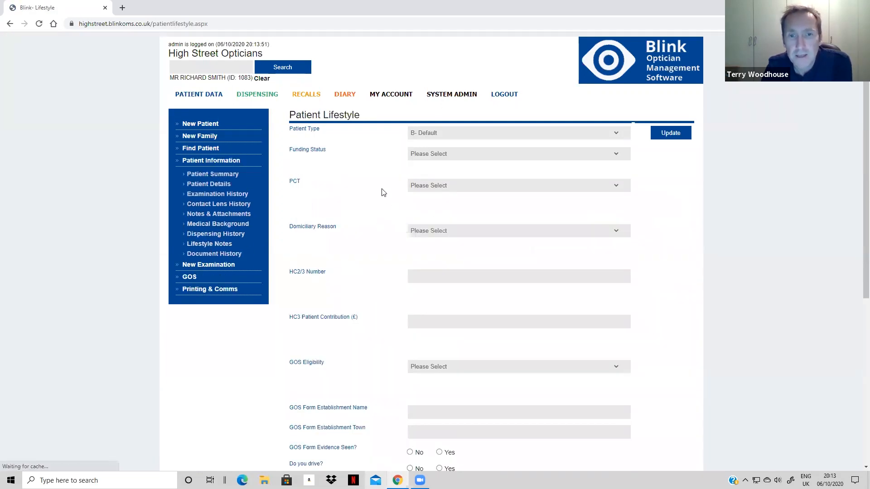
Review the remaining lifestyle fields and the patient's document and recall history
scroll(513, 323, "down", 6)
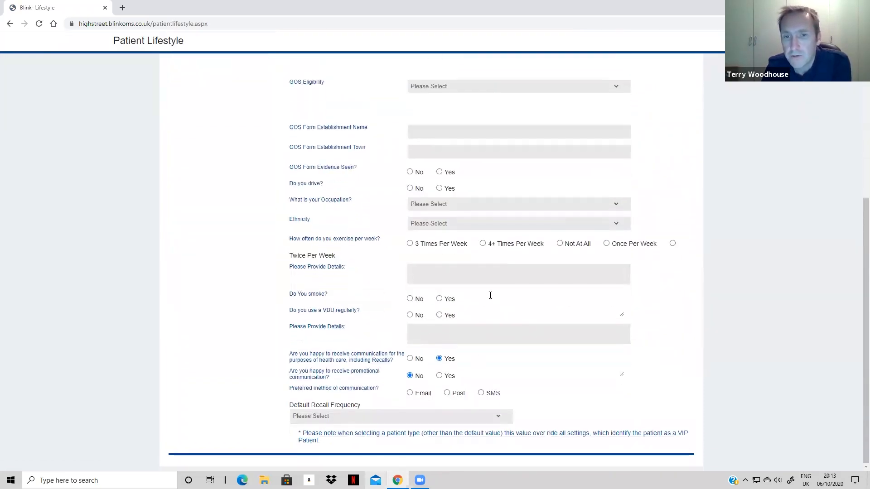
scroll(490, 295, "up", 3)
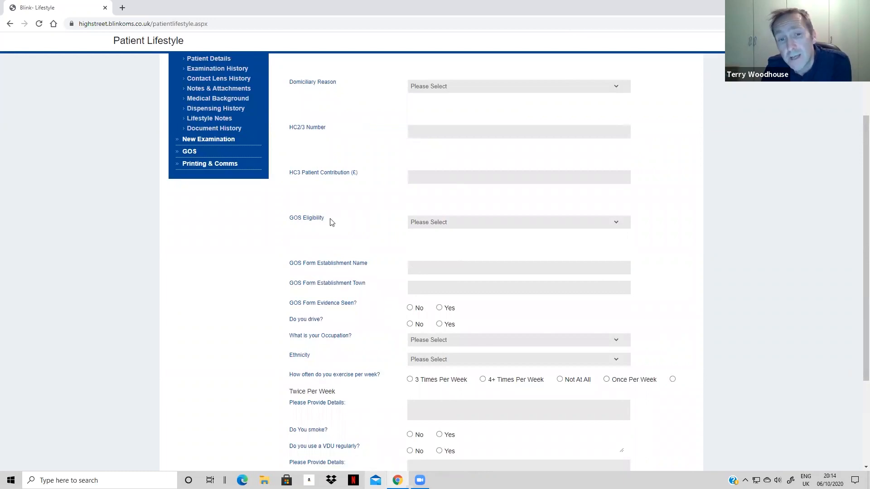
scroll(330, 222, "up", 4)
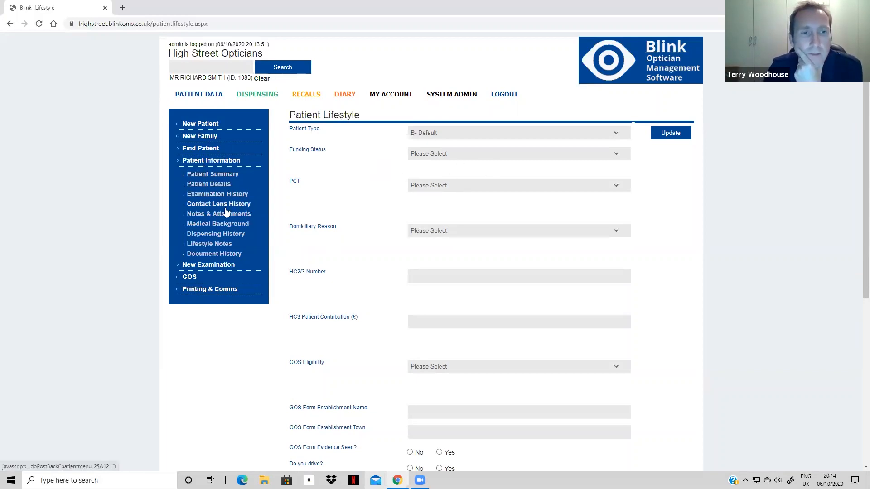
left_click(222, 257)
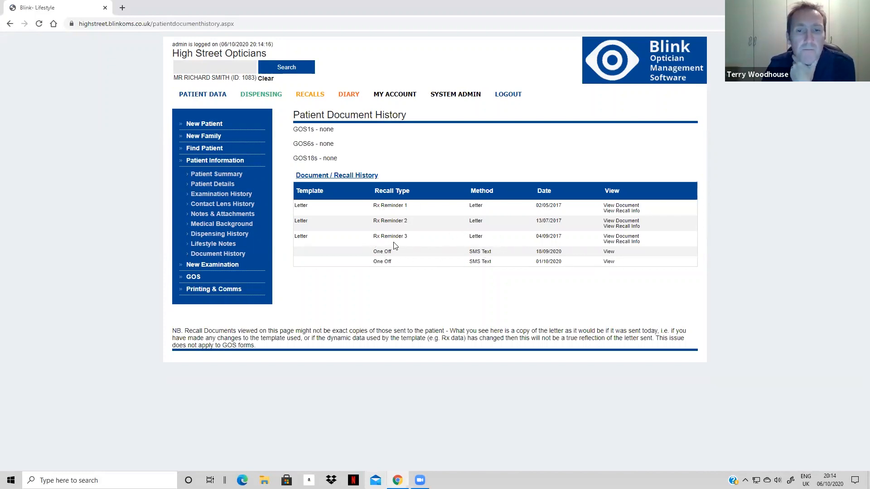
Start a new spectacle exam for the patient and set Reason For Visit to its default, "Routine, Distance"
left_click(210, 267)
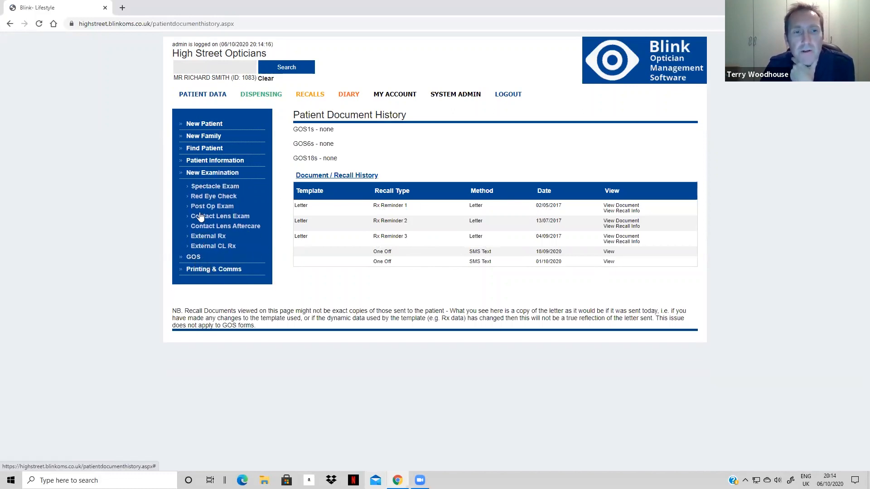
left_click(209, 188)
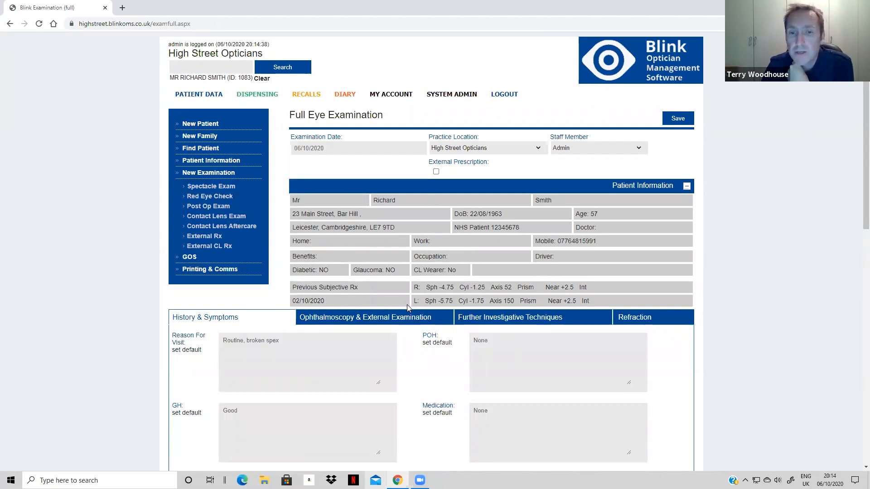
scroll(455, 295, "down", 3)
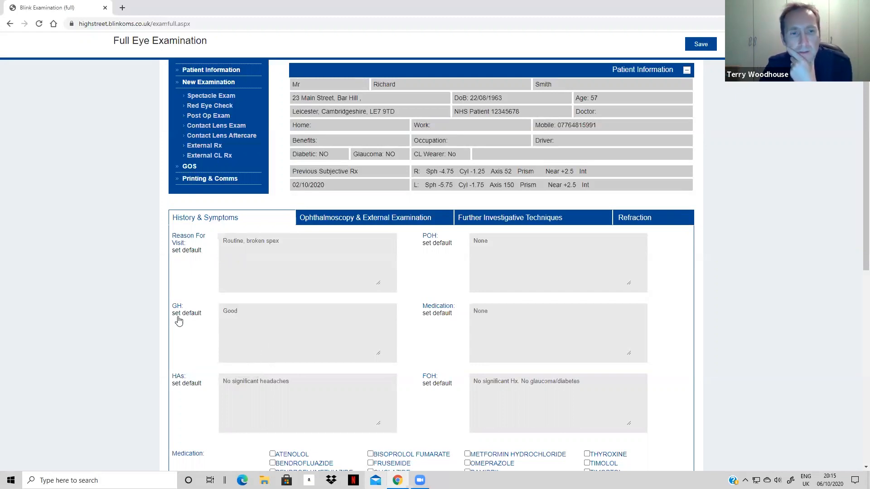
left_click(189, 252)
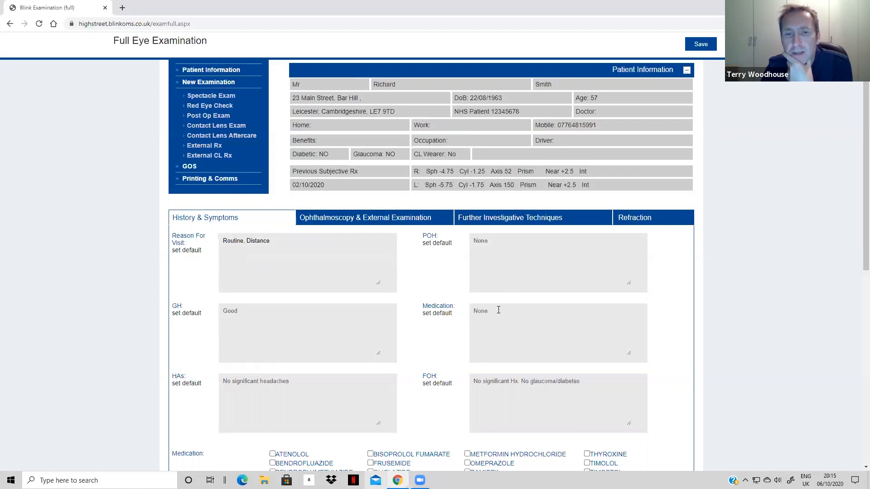
Examine the exam's header details and the History & Symptoms fields, including medication, other notes and patient information
scroll(498, 313, "down", 1)
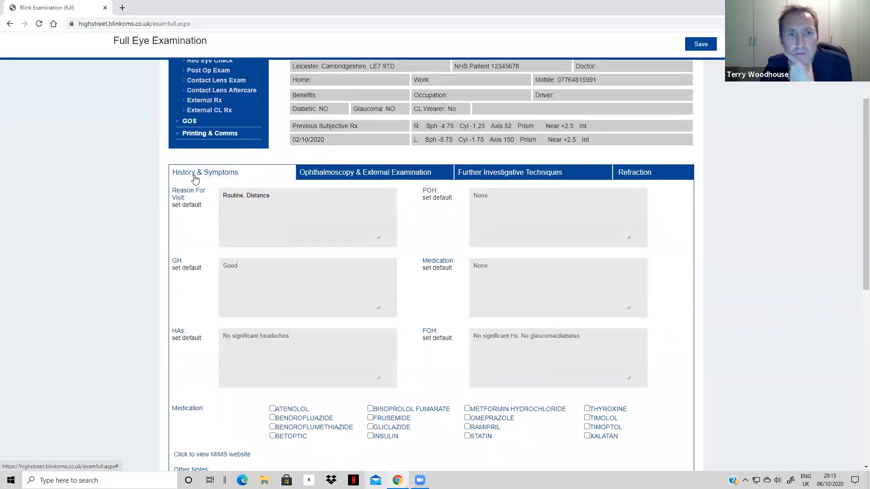
scroll(307, 209, "up", 2)
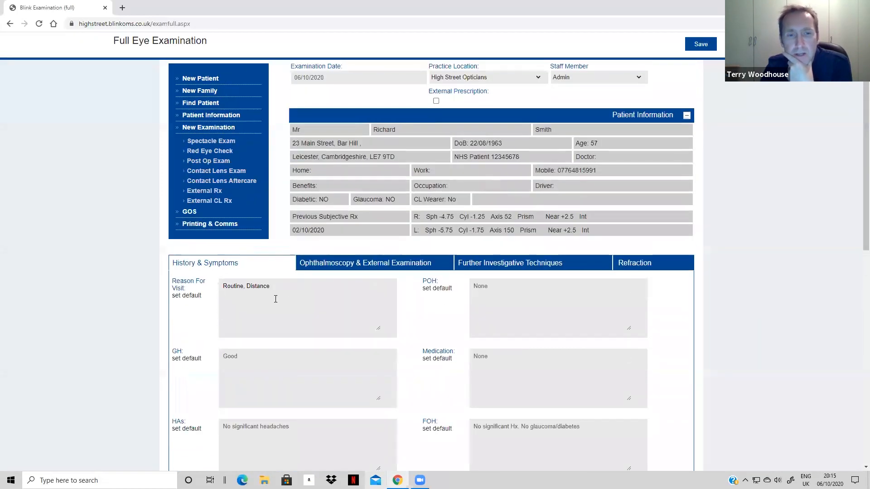
scroll(290, 138, "up", 2)
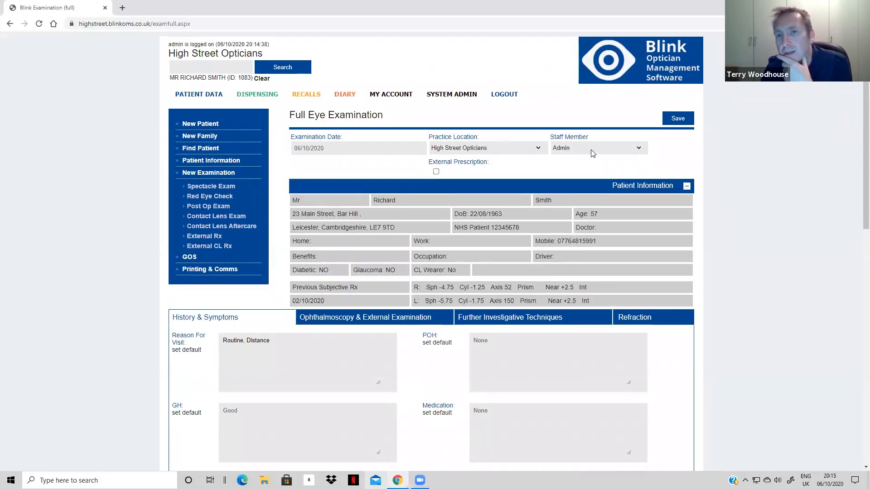
scroll(233, 236, "down", 3)
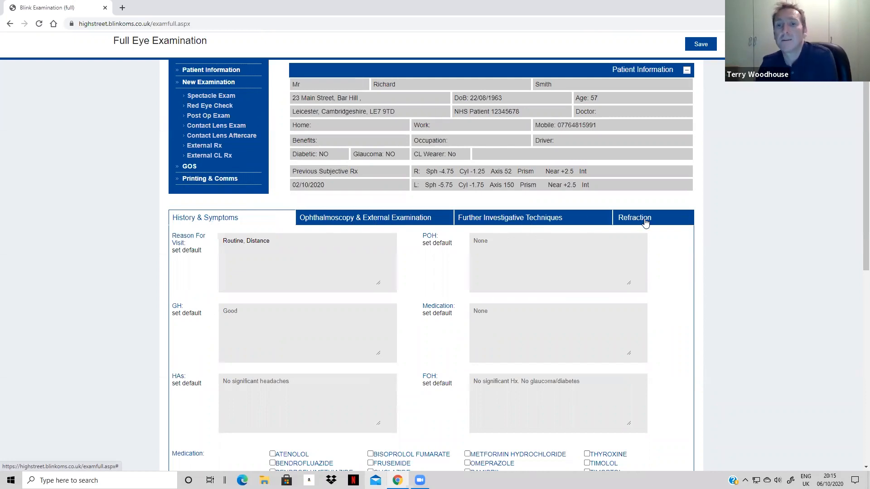
scroll(637, 229, "down", 1)
scroll(637, 226, "down", 1)
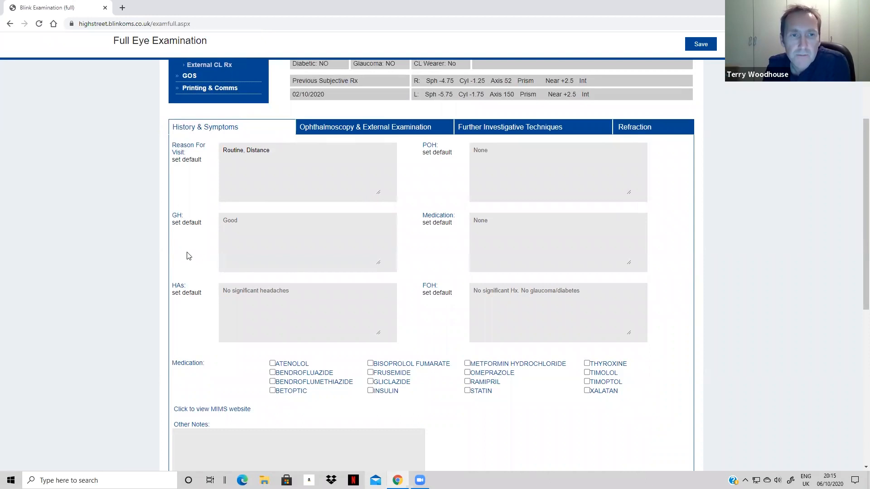
scroll(333, 316, "down", 2)
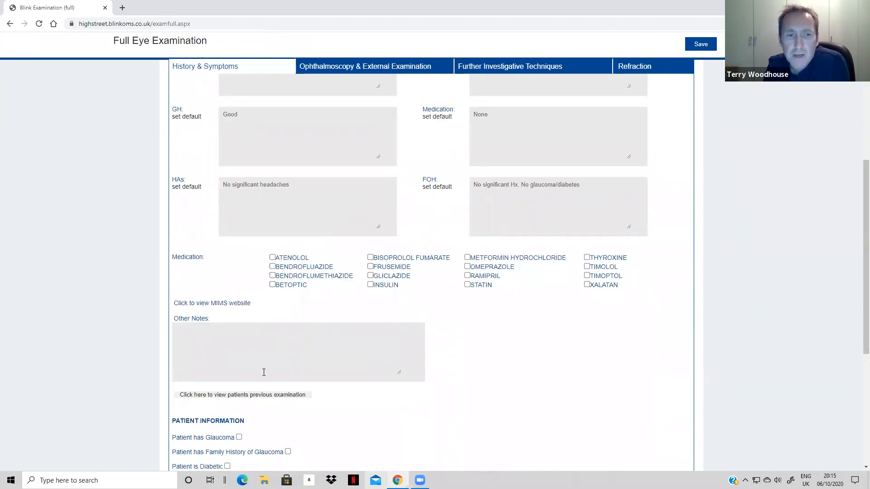
scroll(291, 364, "down", 1)
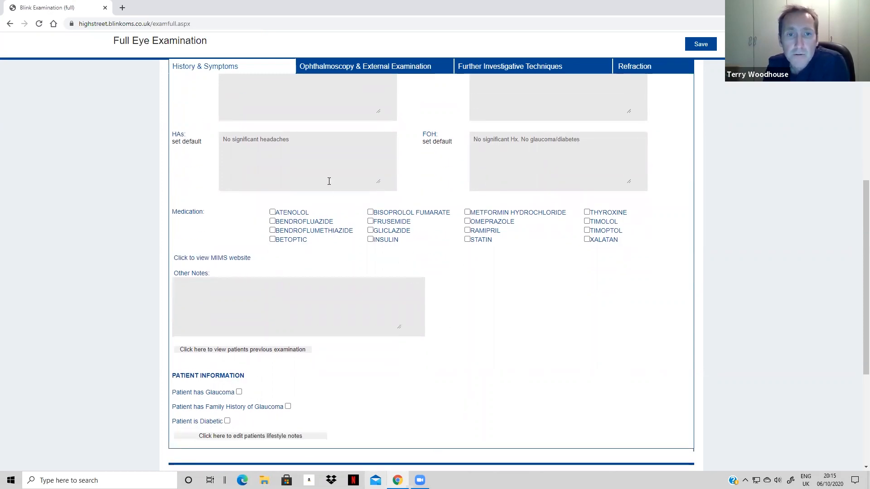
scroll(328, 181, "up", 2)
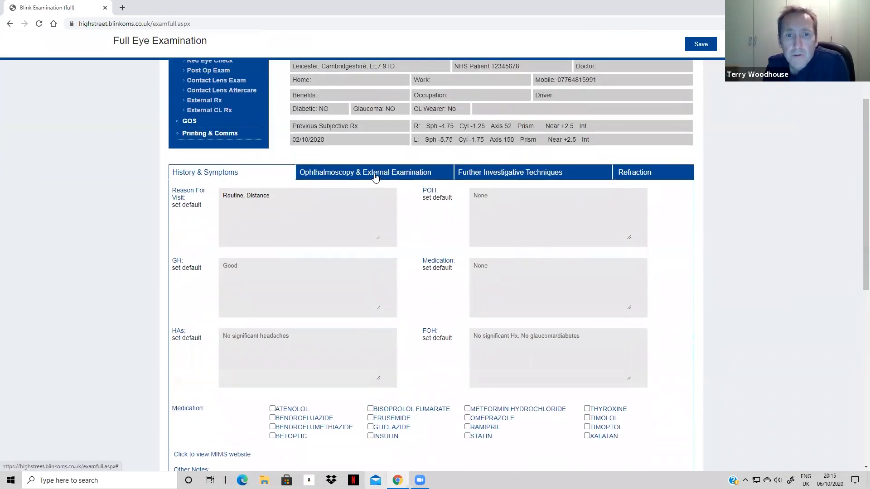
In the ophthalmoscopy section, set the right eye's Pupils to PERRLA with the default comment "NO RAPD"
left_click(375, 177)
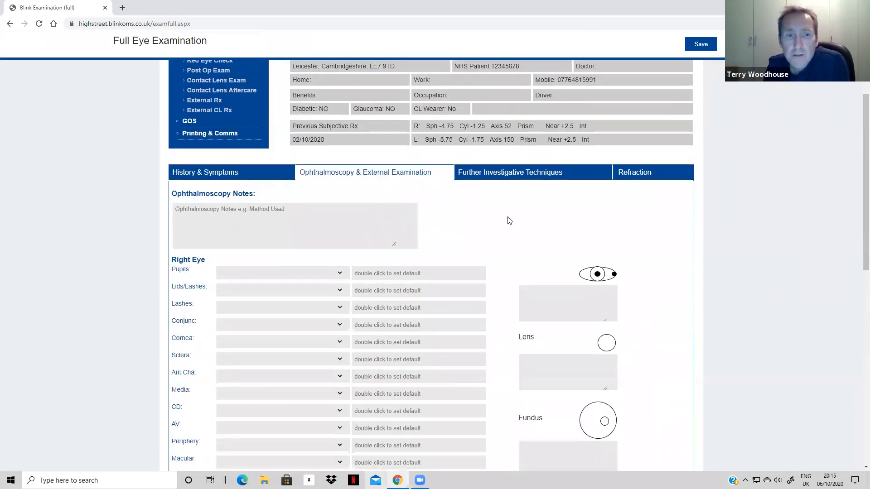
scroll(508, 220, "down", 2)
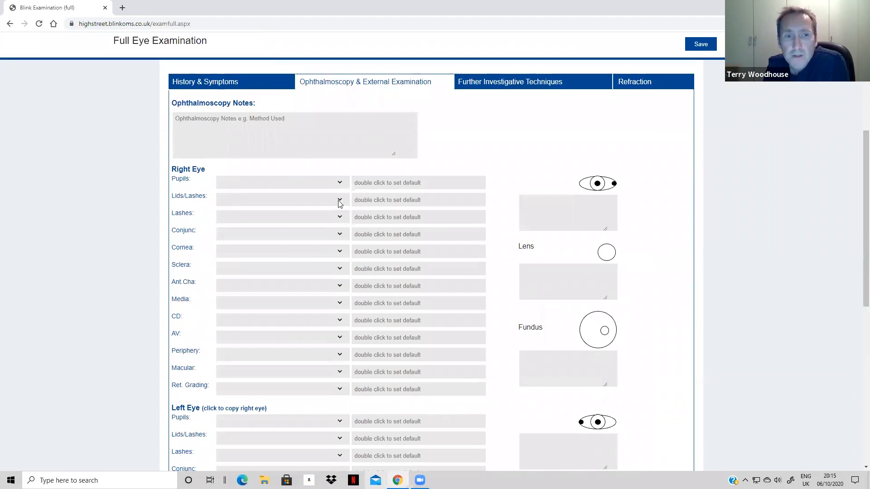
left_click(290, 185)
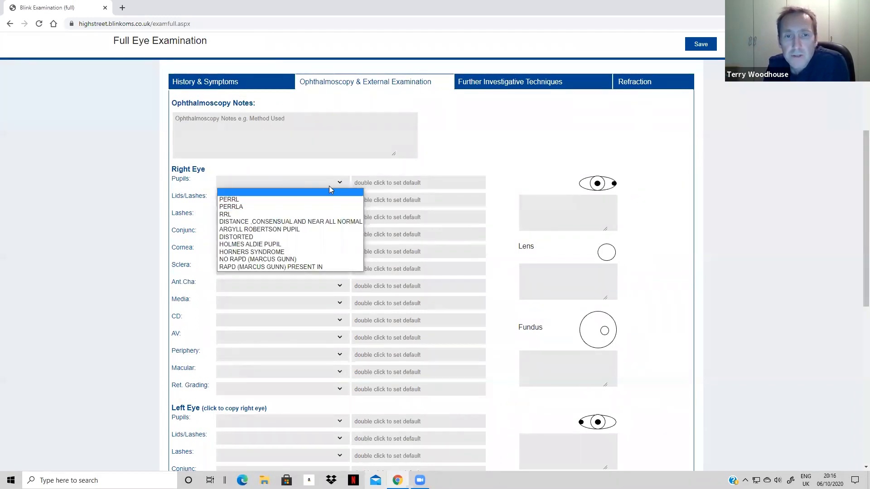
left_click(240, 208)
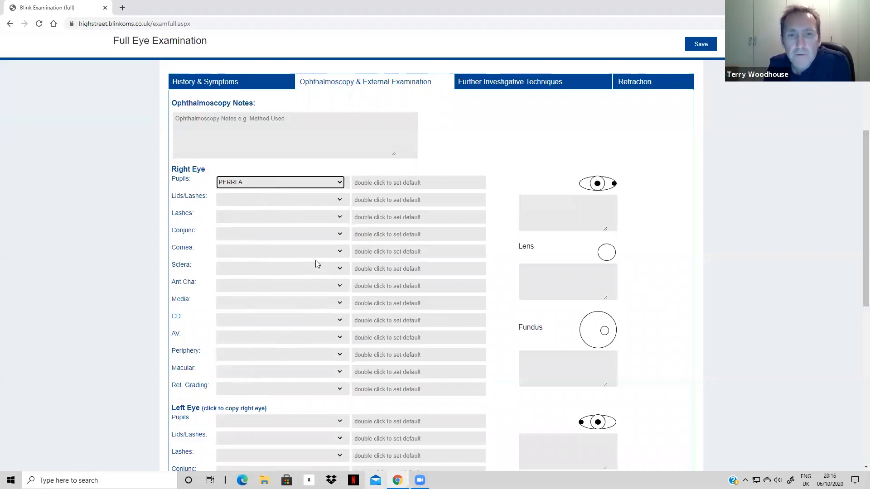
double_click(382, 182)
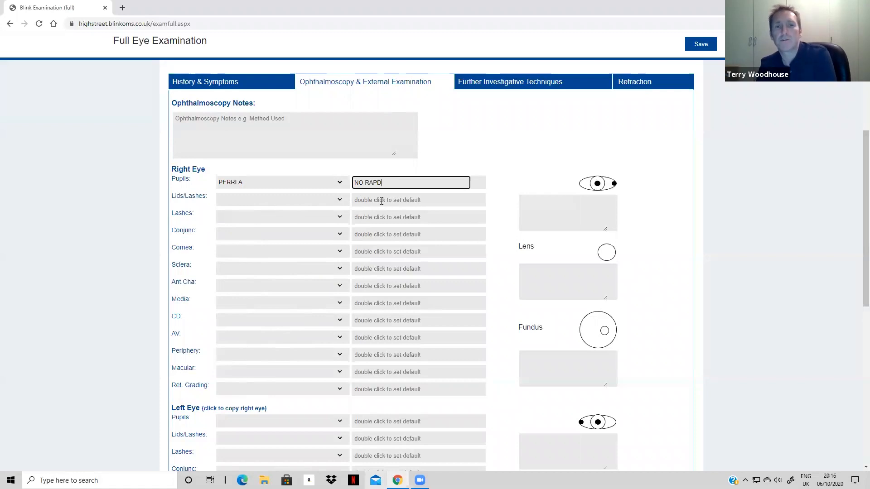
Enter "Arcus Gr" as the right eye's Cornea comment and check the available Cornea findings without choosing one
left_click(382, 200)
left_click(377, 218)
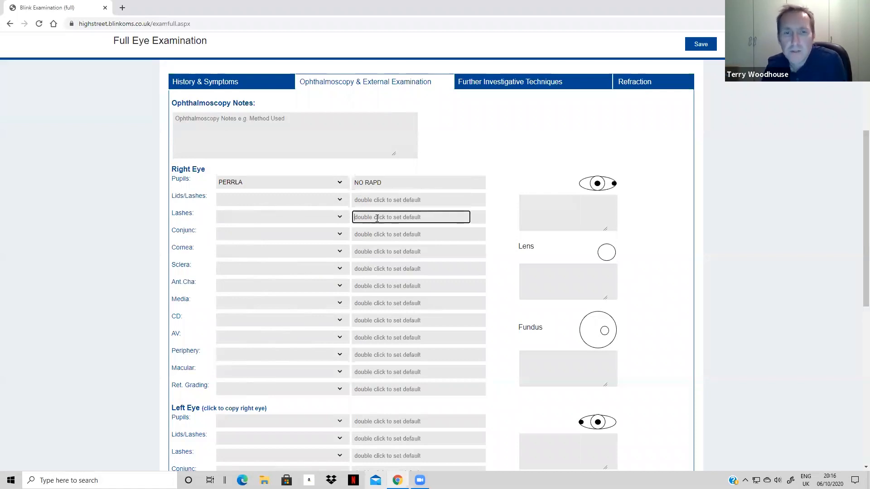
left_click(368, 235)
left_click(371, 252)
type("Arcus Gr")
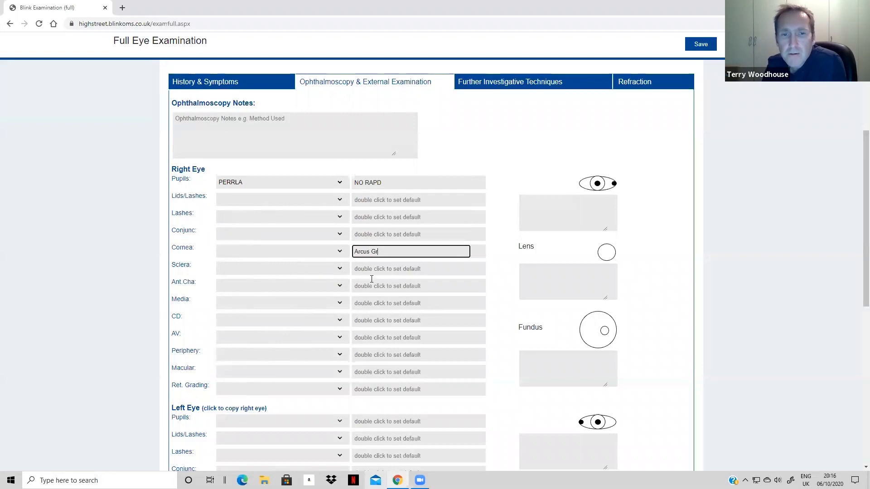
left_click(278, 252)
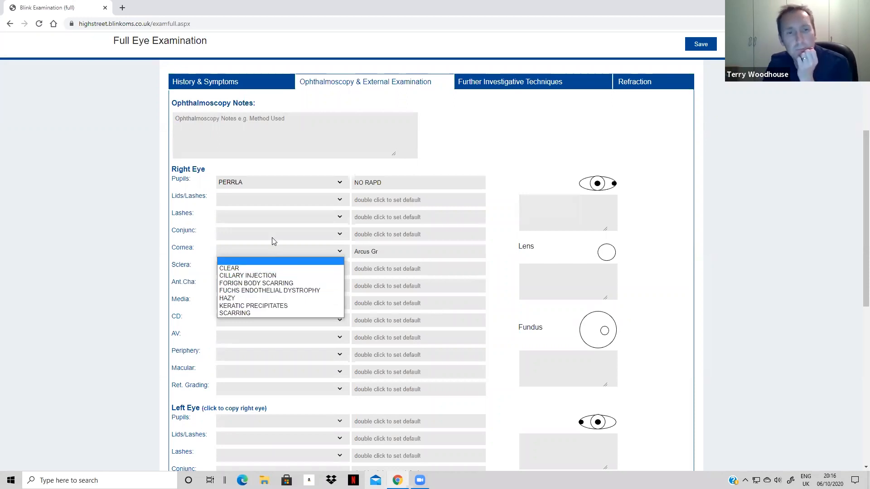
scroll(271, 237, "up", 2)
scroll(563, 307, "down", 1)
scroll(562, 306, "down", 2)
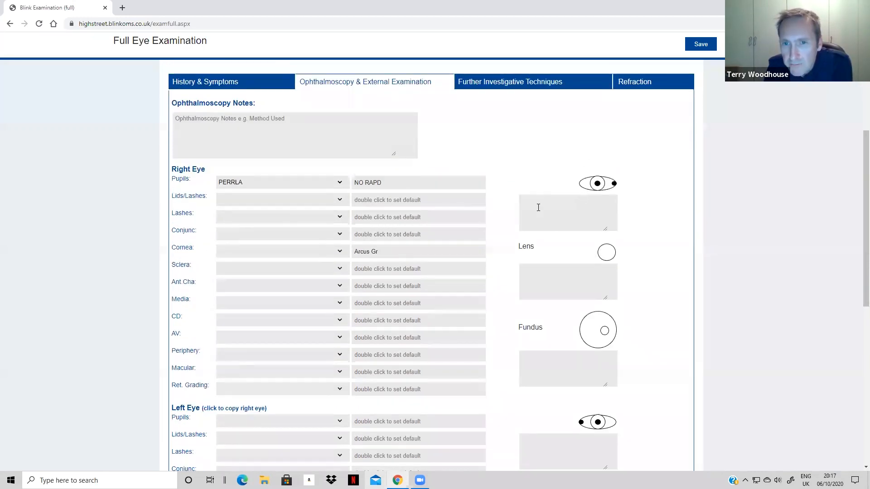
Mark the outer part of the right eye's external diagram with crosses and annotate it "scaring"
left_click(537, 207)
left_click(588, 186)
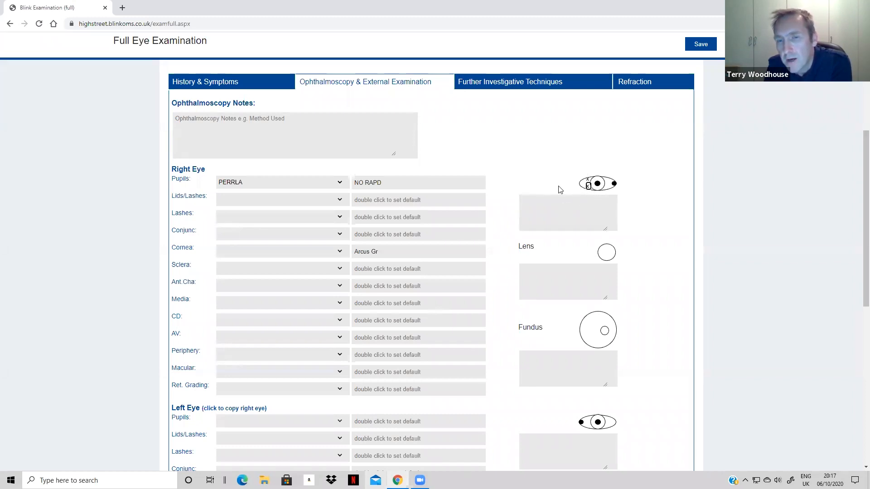
left_click(544, 204)
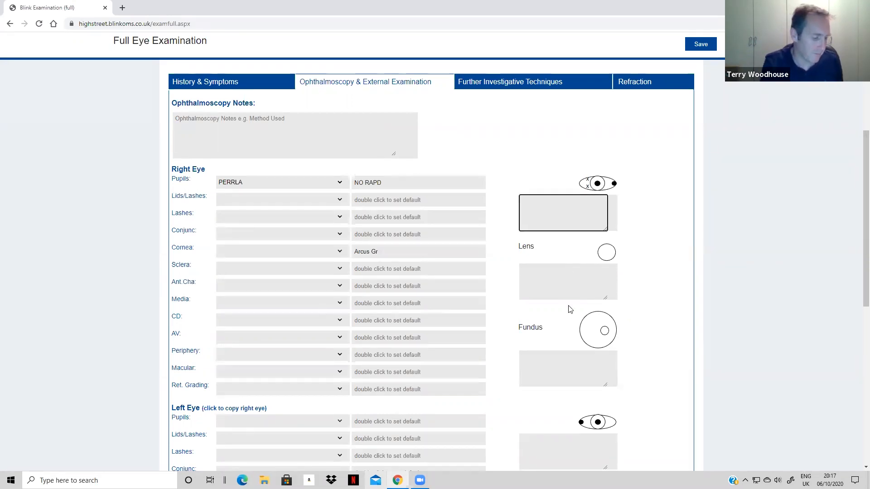
type("scaring")
Copy the right eye's ophthalmoscopy findings to the left eye
scroll(239, 145, "down", 3)
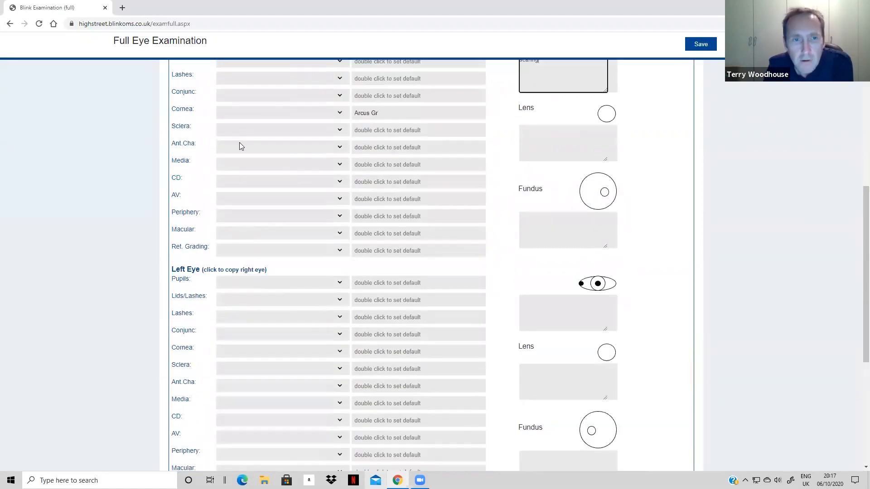
scroll(240, 148, "up", 1)
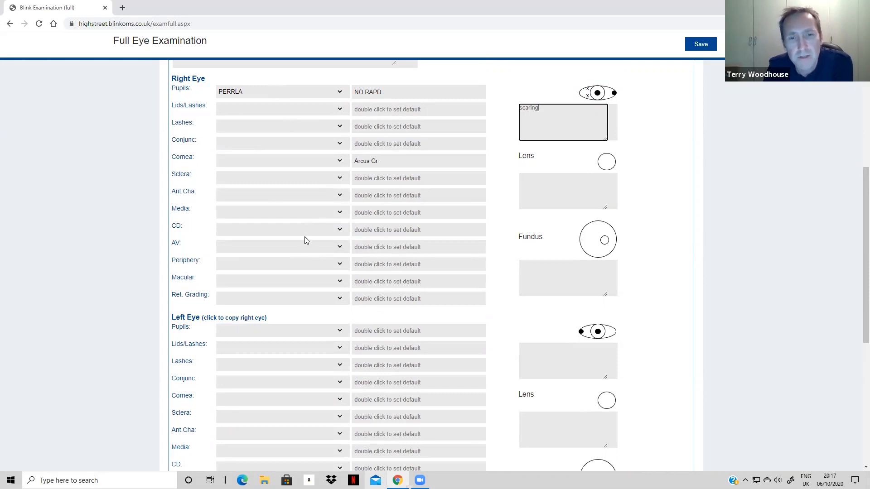
left_click(236, 320)
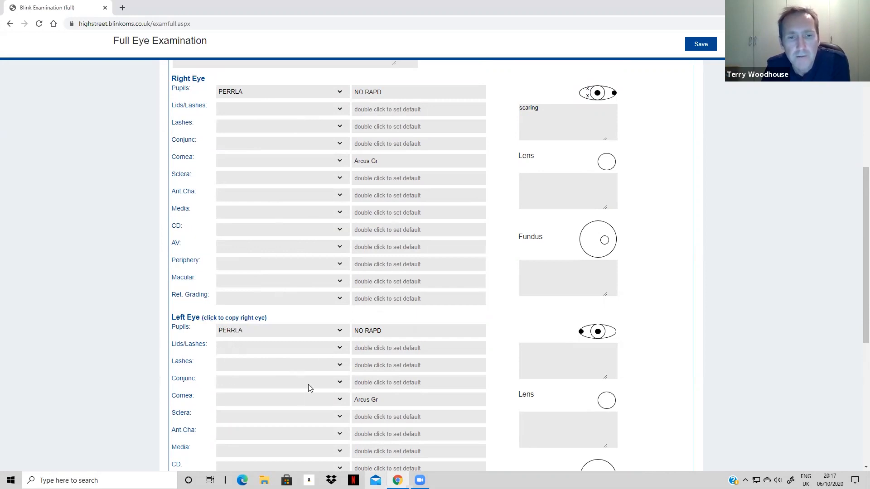
scroll(621, 347, "down", 1)
scroll(622, 360, "up", 2)
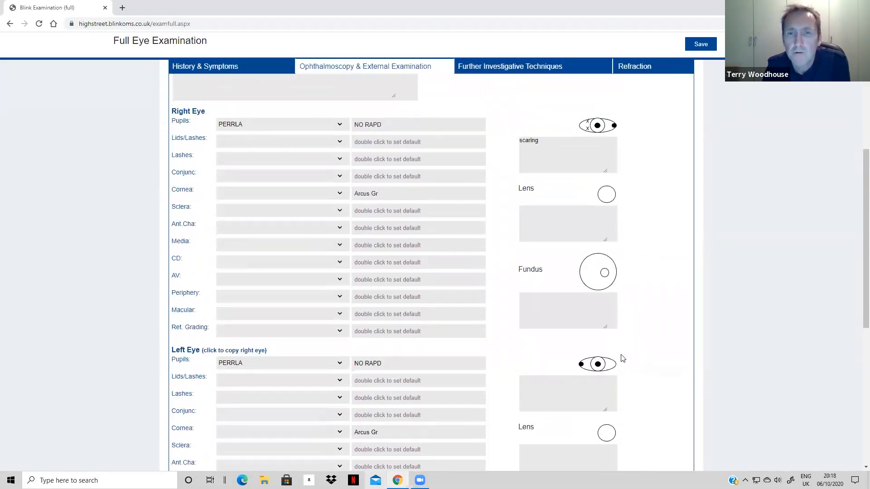
In Further Investigative Techniques, apply the All Fine defaults to CT with Rx and stamp the Pre IOP with the current time
scroll(548, 252, "up", 3)
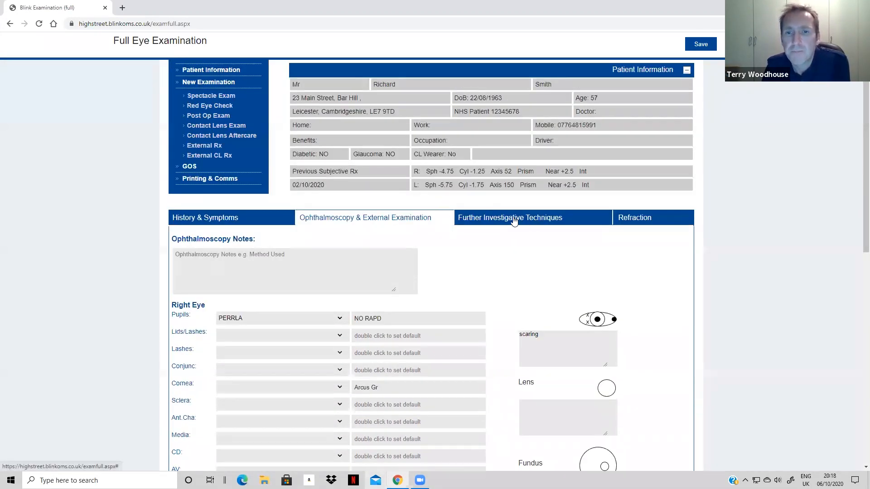
left_click(512, 222)
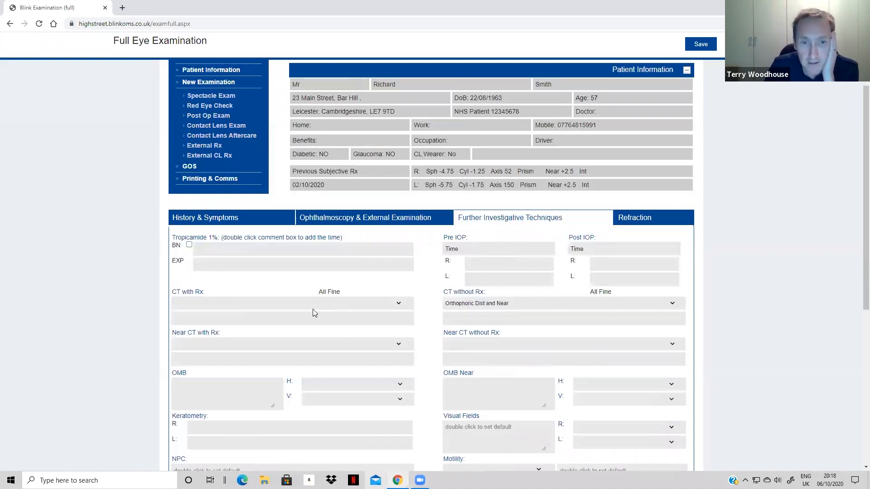
left_click(329, 294)
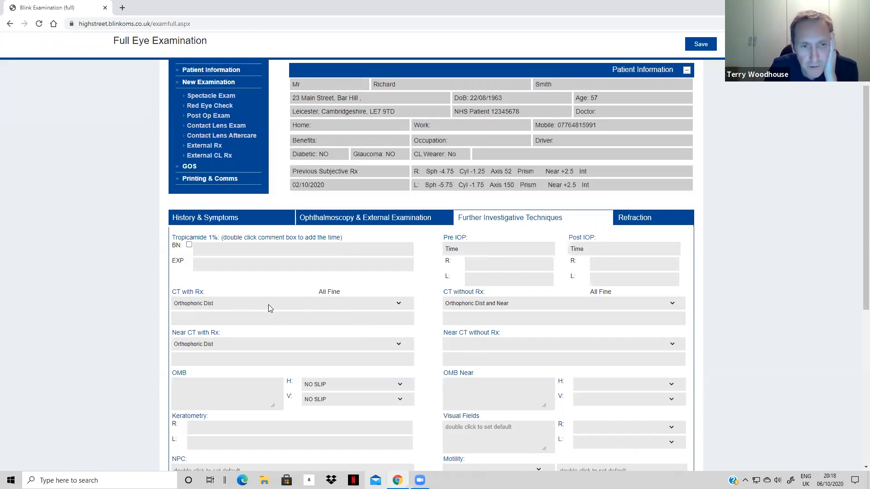
double_click(451, 249)
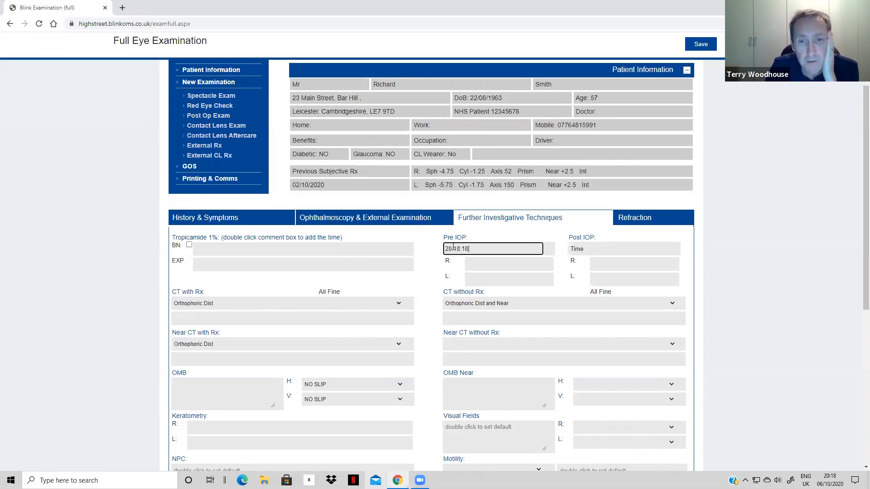
In Refraction, fill Previous Rx with the patient's previous subjective prescription
scroll(502, 284, "down", 3)
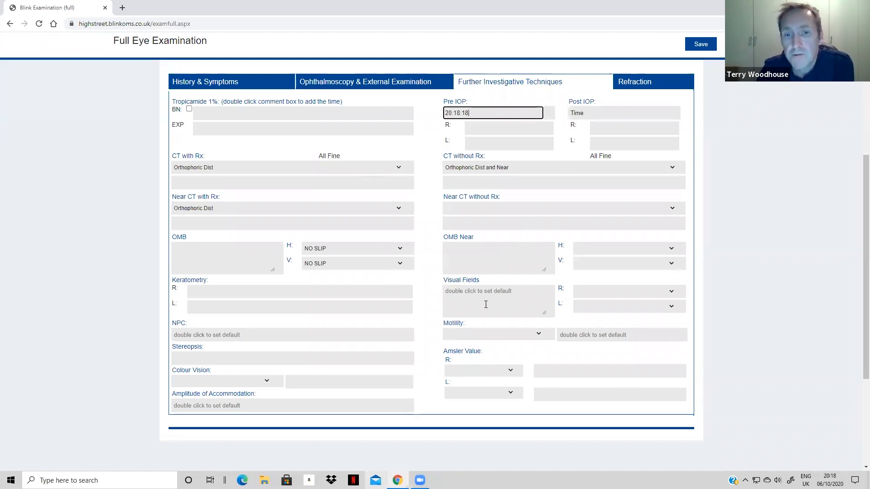
scroll(461, 302, "up", 1)
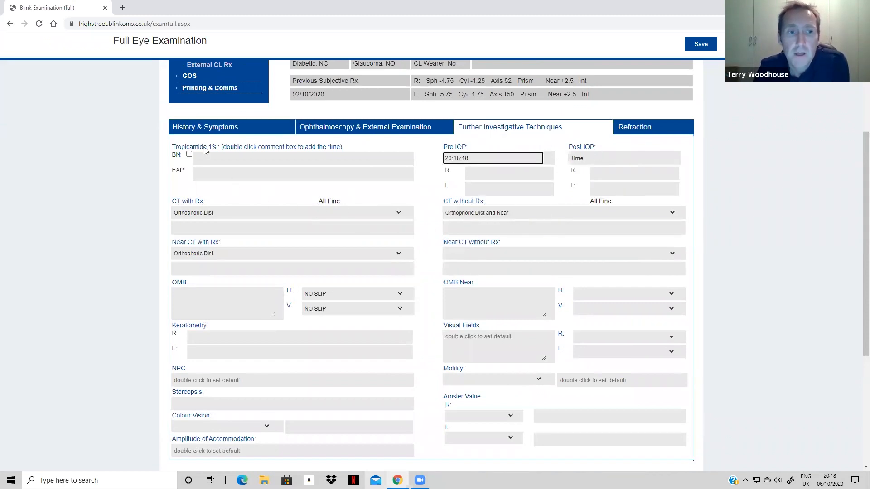
left_click(633, 132)
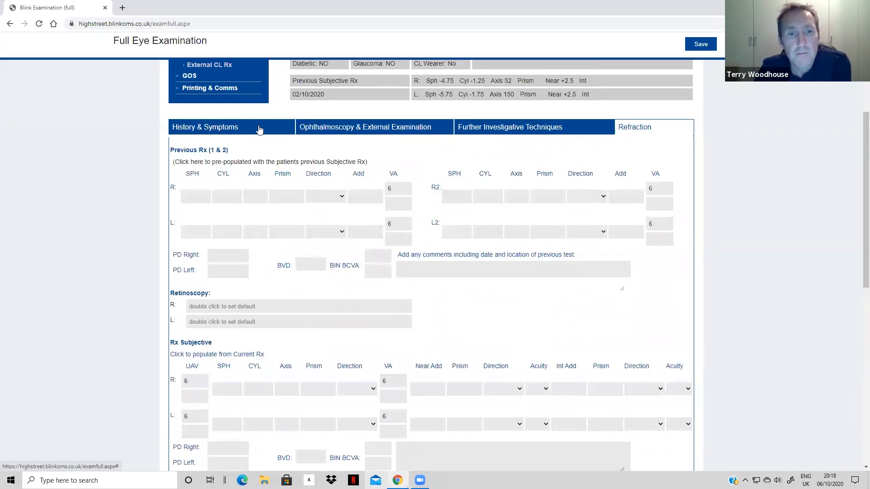
scroll(433, 170, "up", 1)
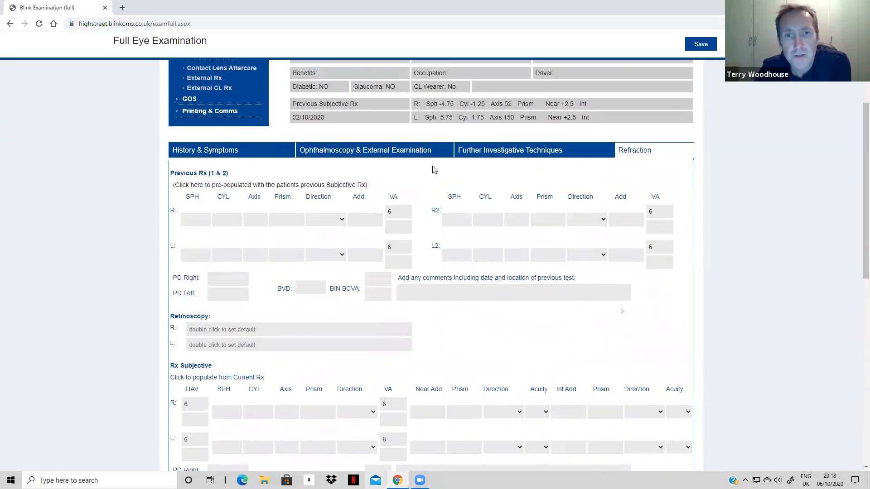
scroll(433, 169, "up", 1)
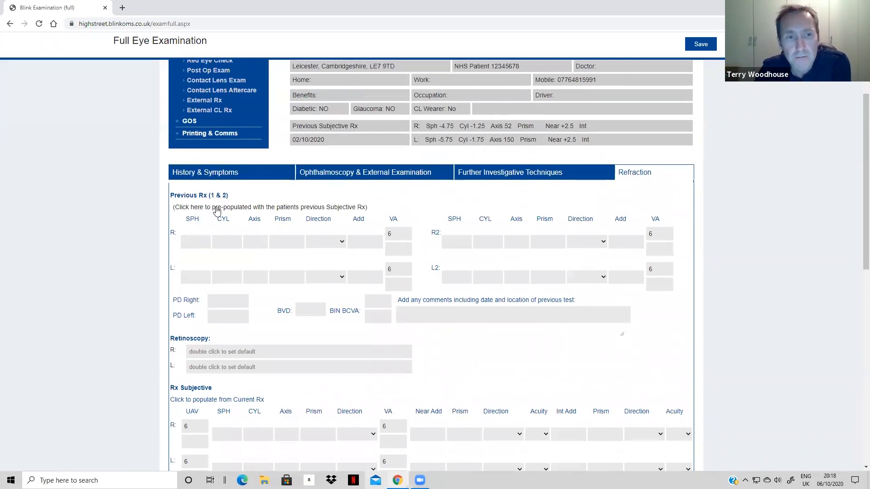
left_click(256, 209)
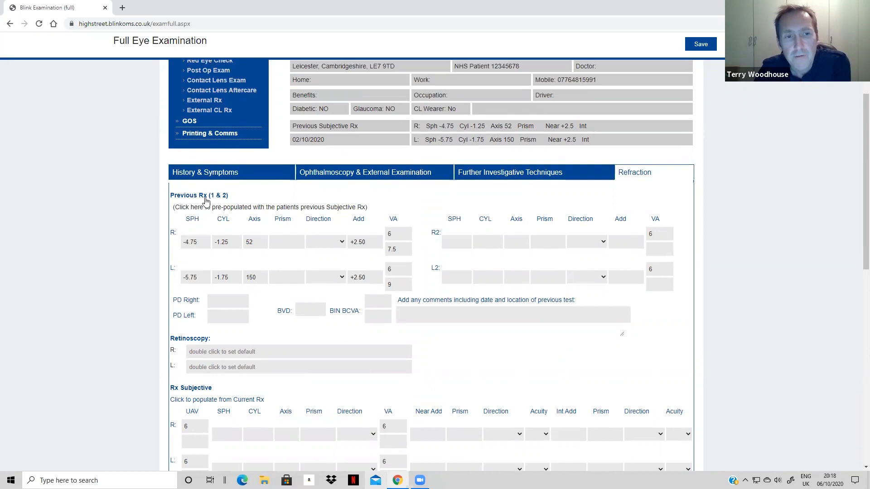
Populate the Rx Subjective section from the current Rx
scroll(228, 260, "down", 2)
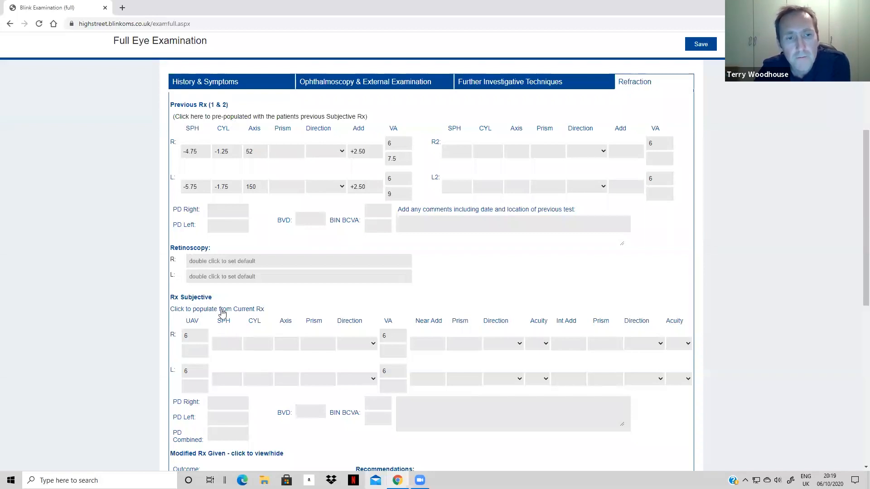
left_click(222, 311)
scroll(390, 269, "down", 1)
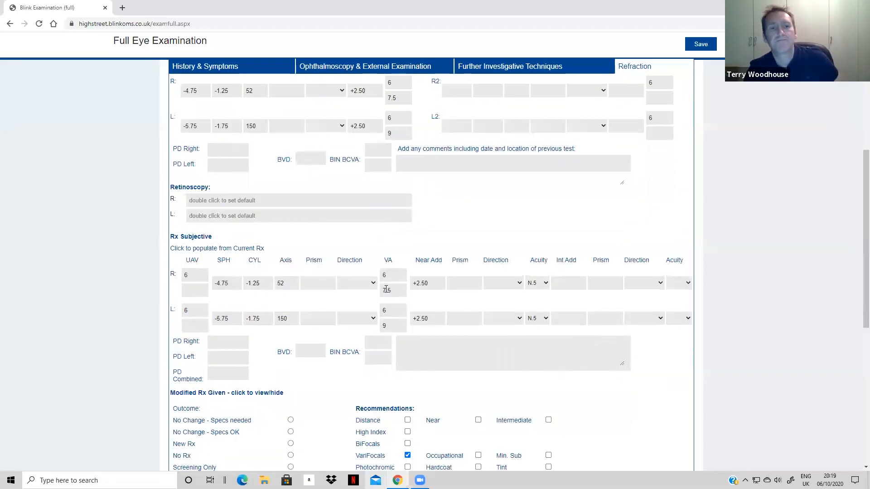
scroll(386, 289, "down", 1)
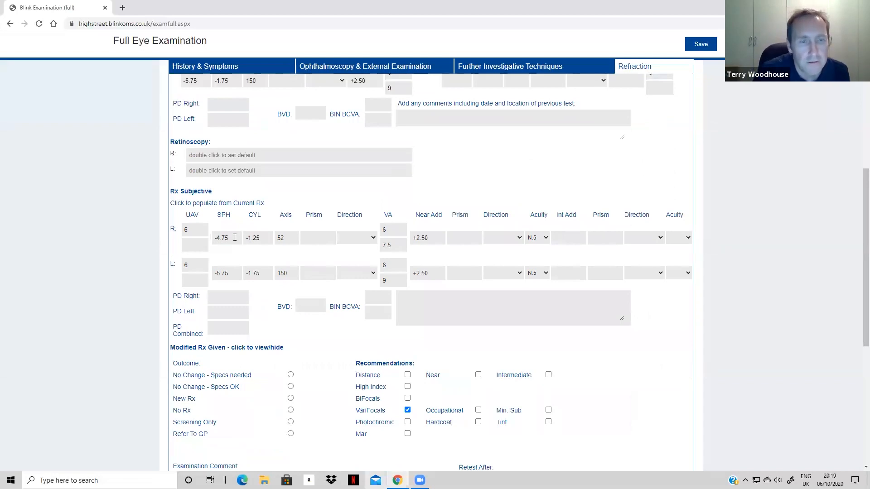
Set the right eye's SPH under Rx Subjective to +1.25 and change its sign to make it -1.25
left_click(232, 238)
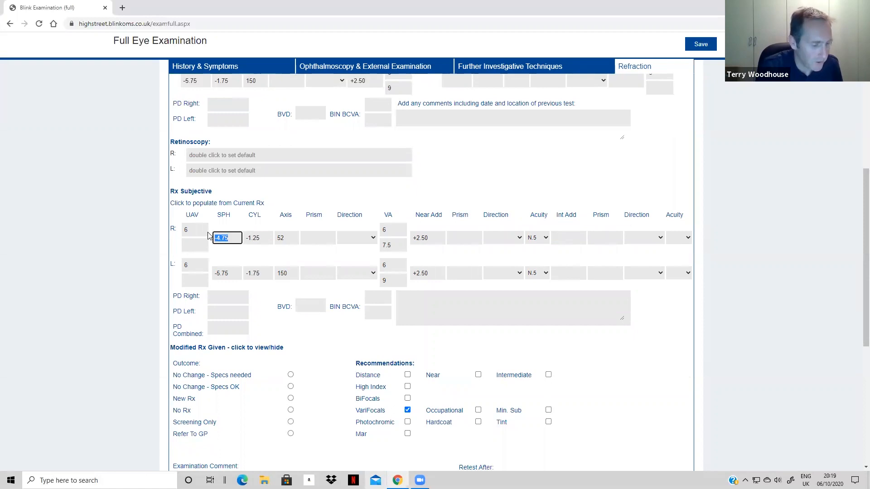
type("125")
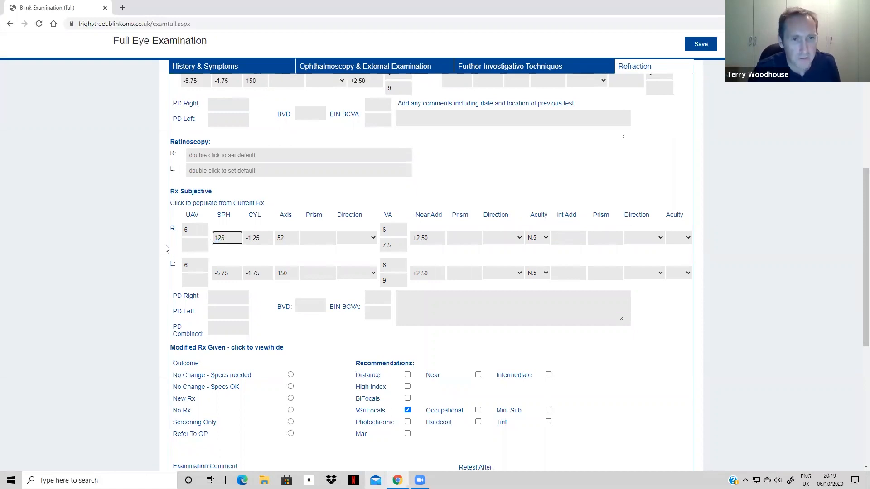
key("Tab")
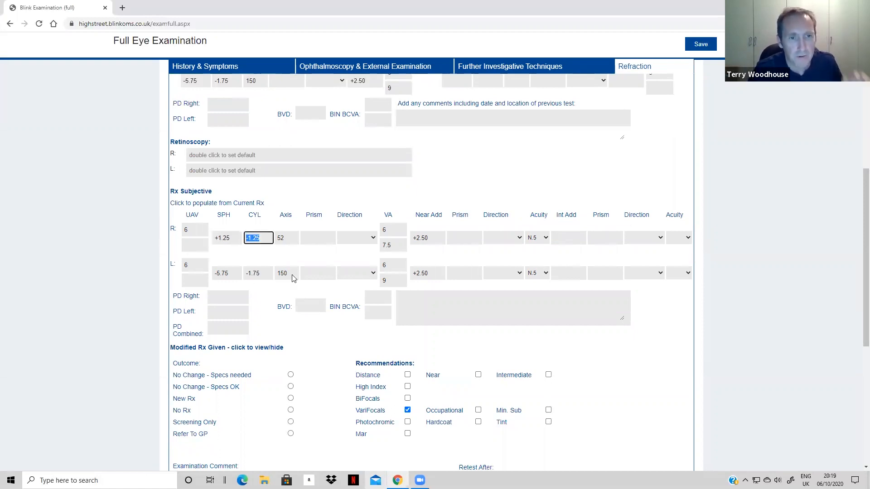
left_click(222, 238)
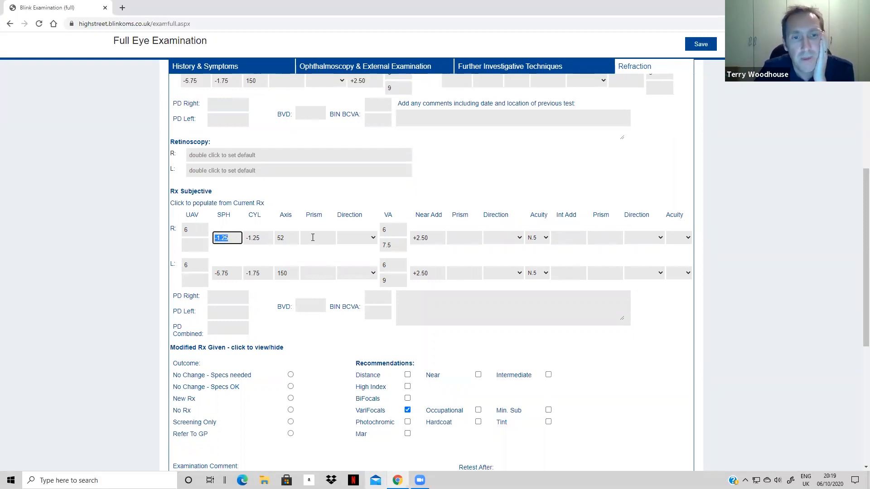
Try leaving the right eye's subjective Axis blank, and try "3e" as its value
left_click(293, 239)
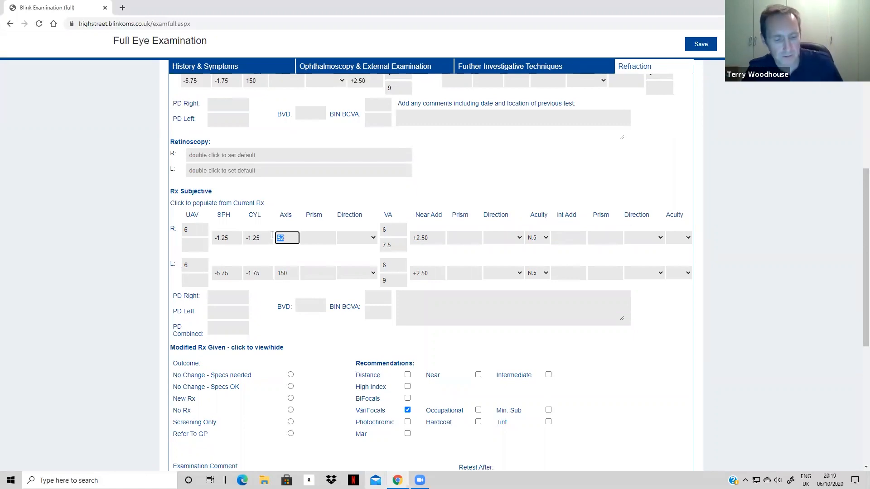
left_click(282, 253)
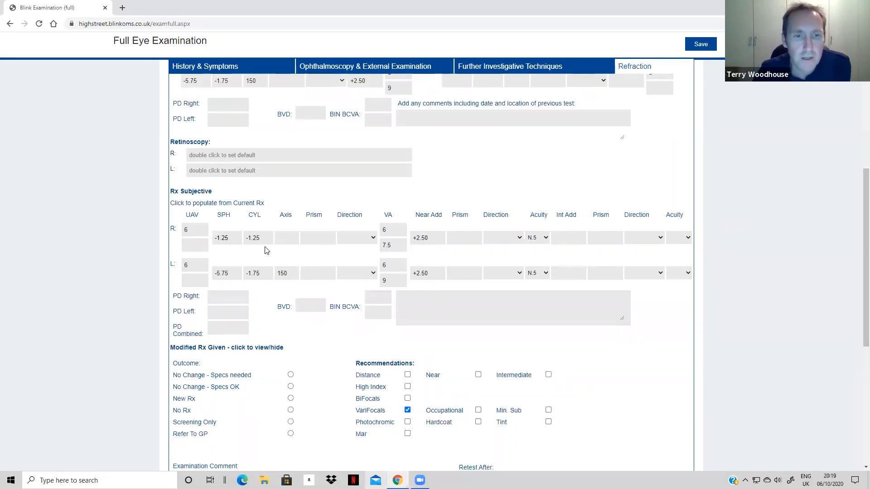
left_click(287, 236)
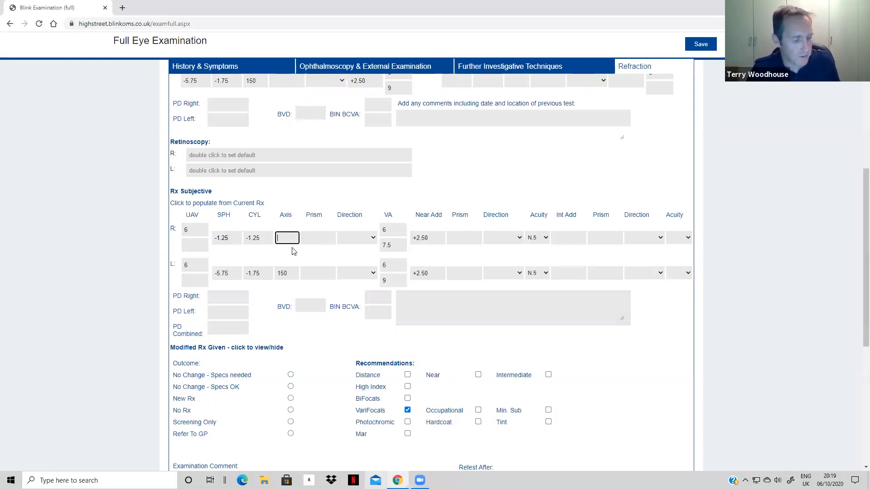
left_click(298, 259)
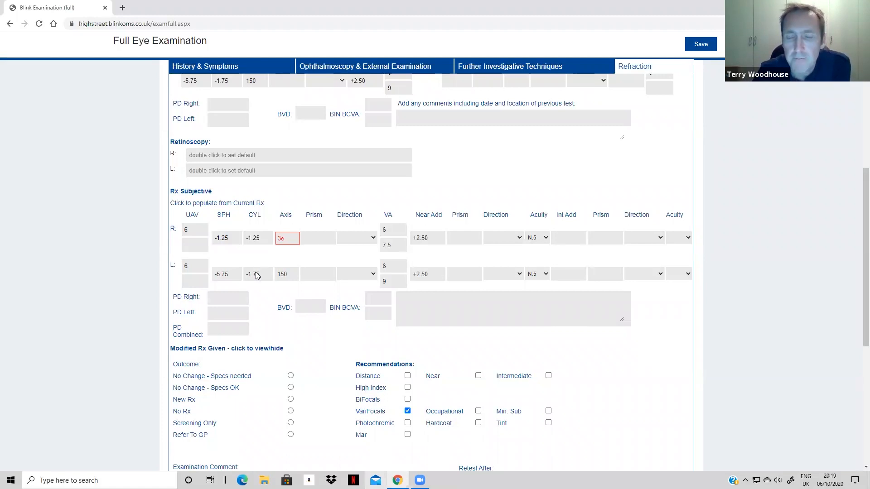
Set the right eye's subjective Axis to 120
double_click(293, 236)
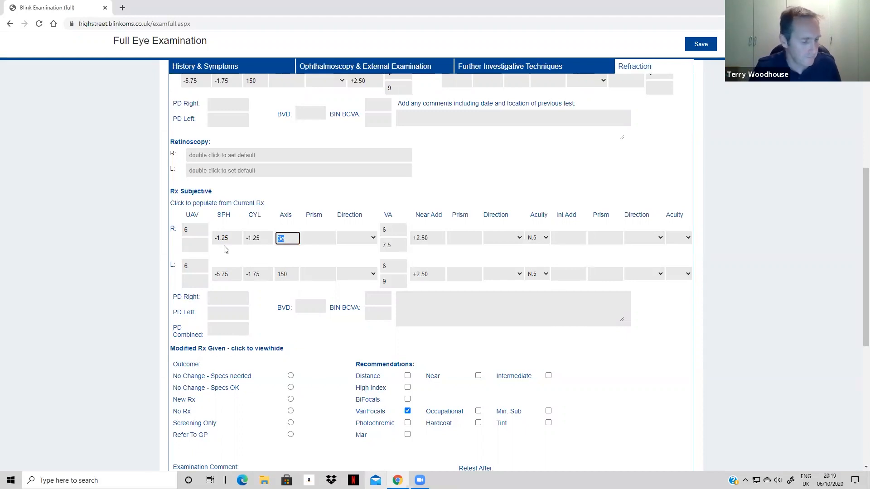
left_click(286, 265)
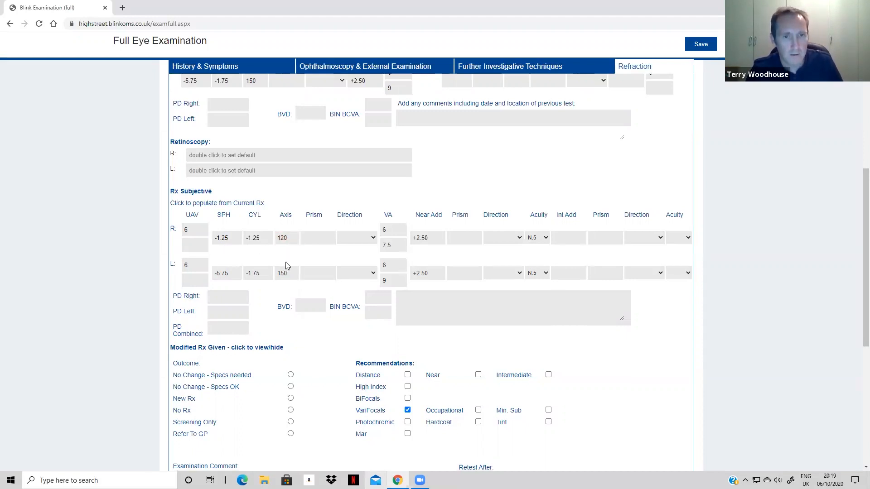
Set the examination outcome to New Rx and Retest After to 2 Years
scroll(498, 317, "down", 3)
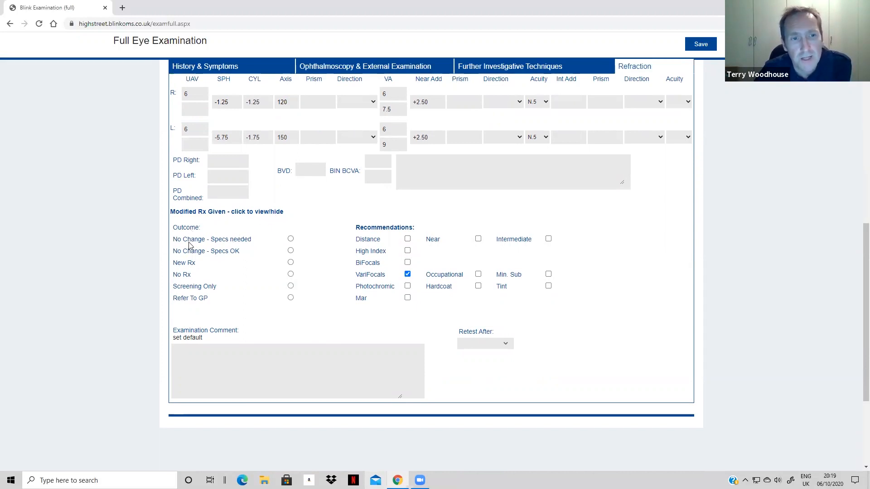
left_click(291, 263)
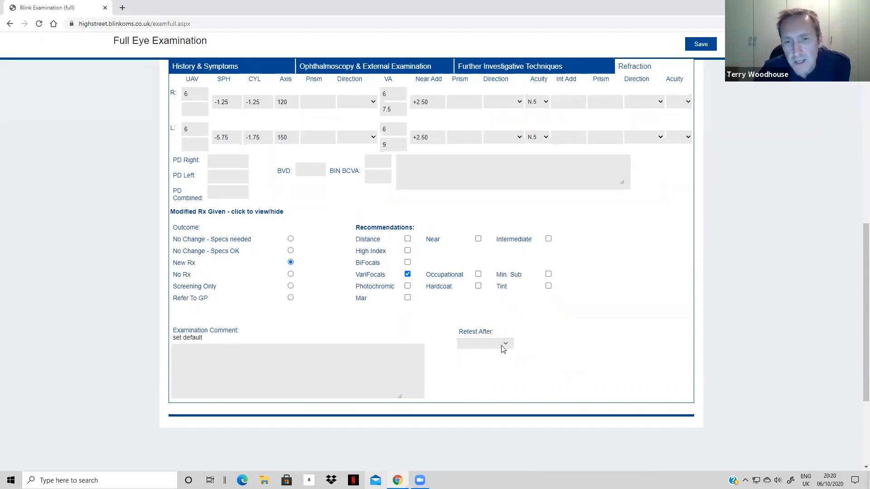
left_click(505, 346)
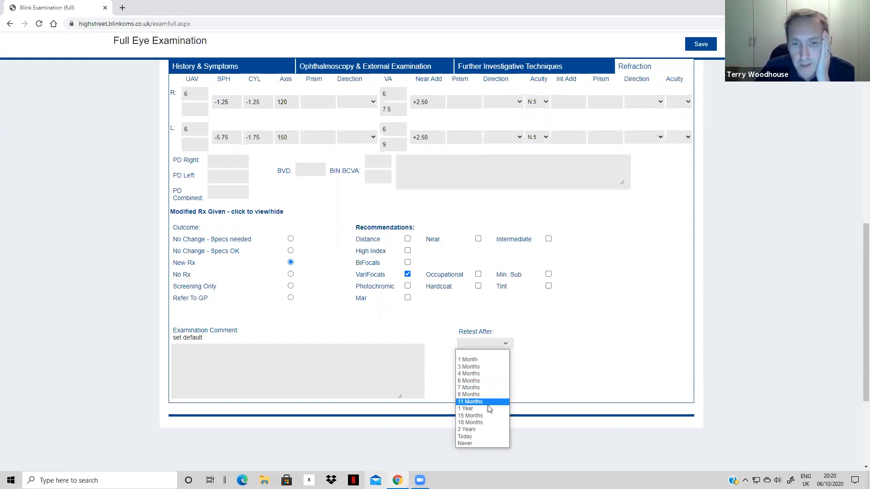
left_click(468, 430)
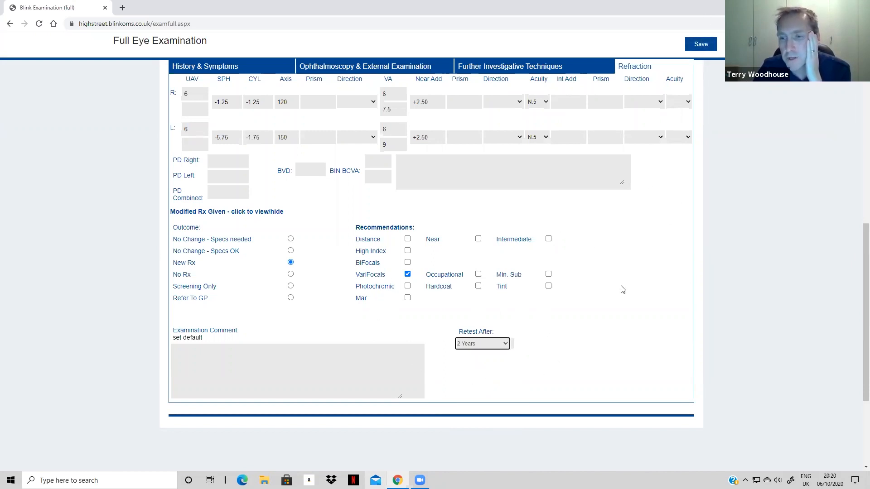
Save the full eye examination, and review its Examination Summary before closing it
left_click(701, 45)
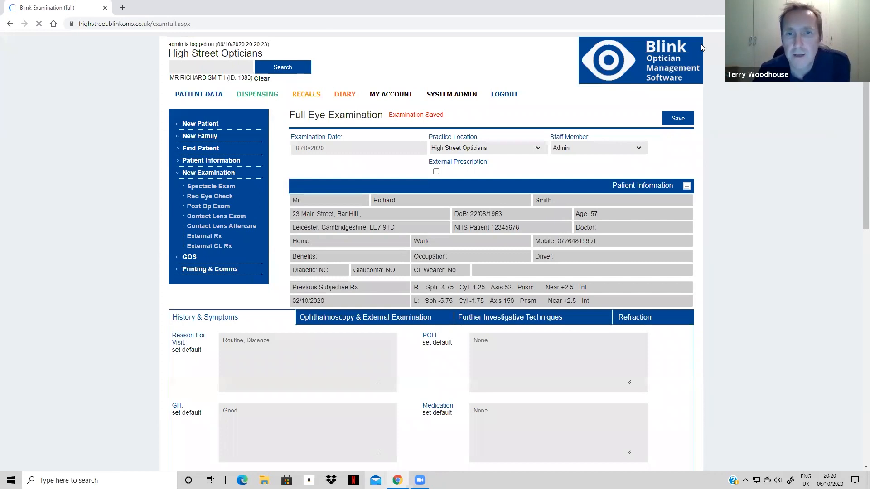
left_click(512, 73)
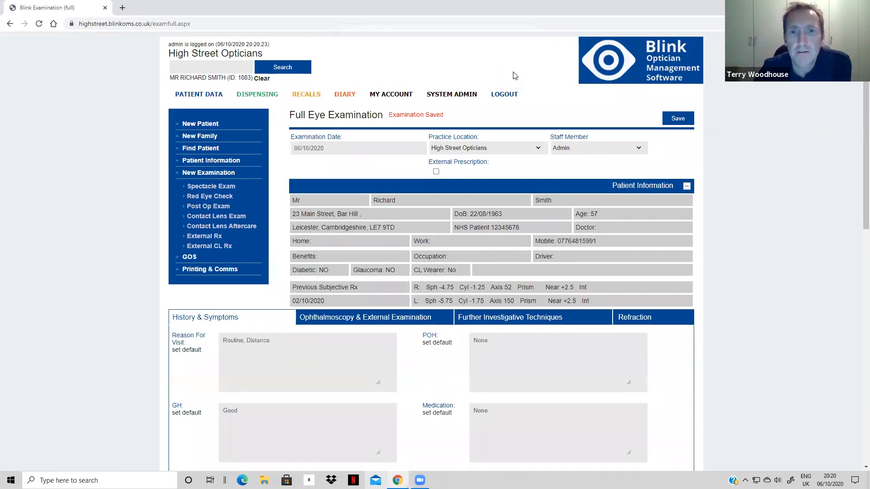
scroll(402, 177, "down", 2)
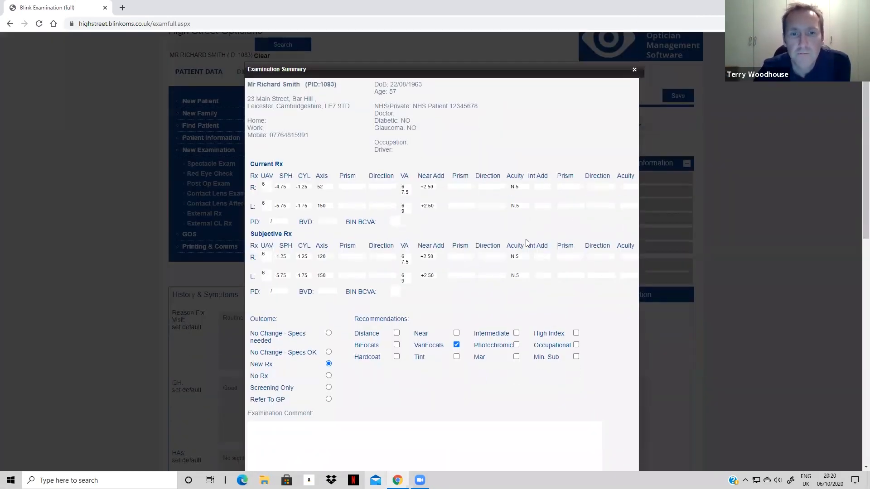
scroll(407, 317, "down", 2)
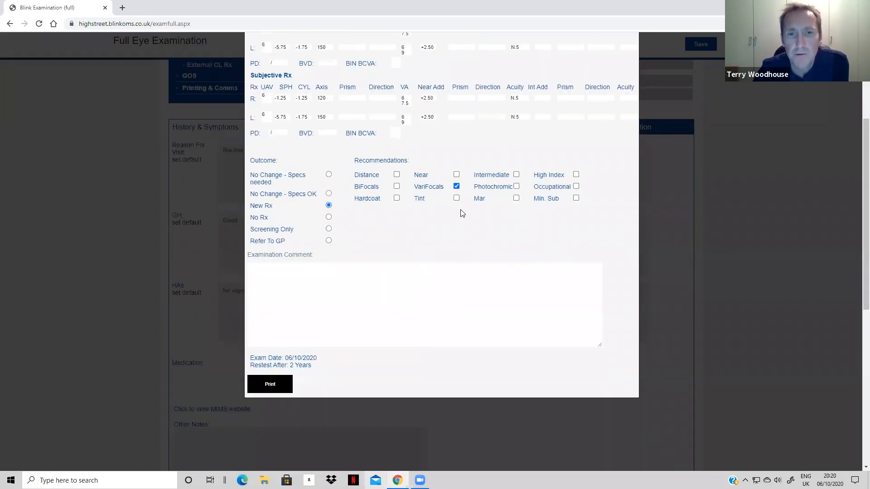
scroll(455, 226, "up", 2)
scroll(455, 227, "up", 1)
scroll(471, 222, "down", 2)
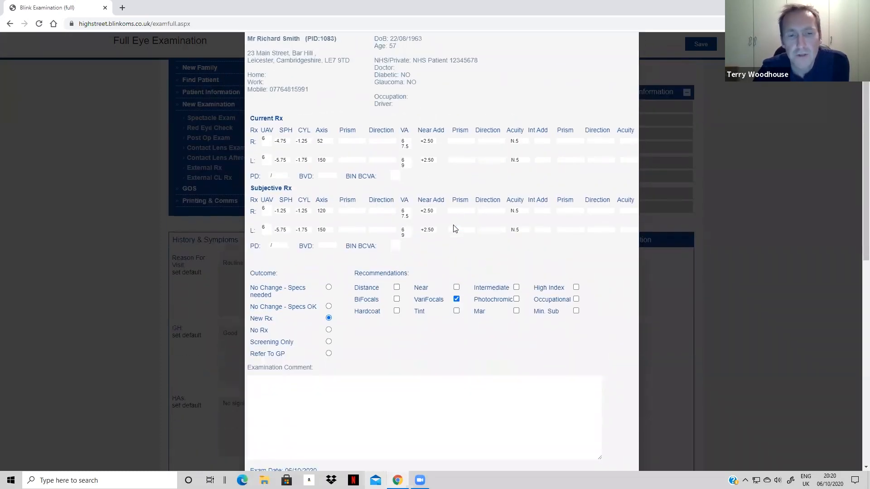
scroll(485, 212, "up", 4)
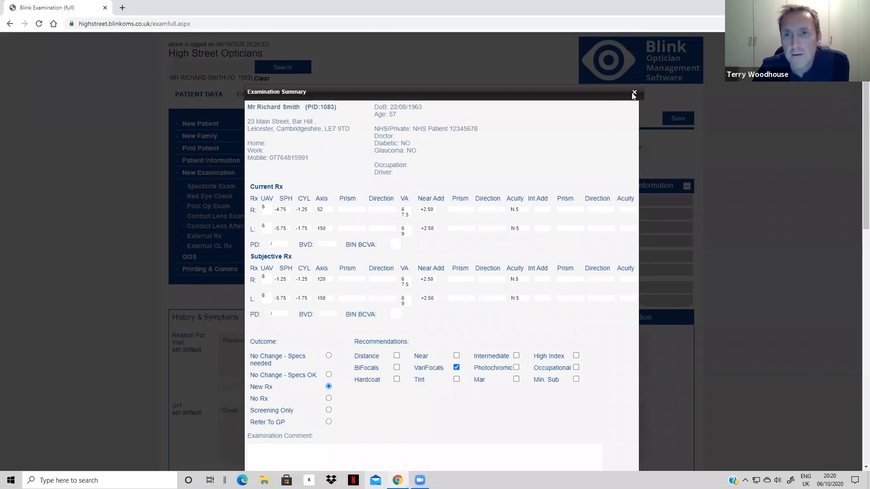
left_click(634, 93)
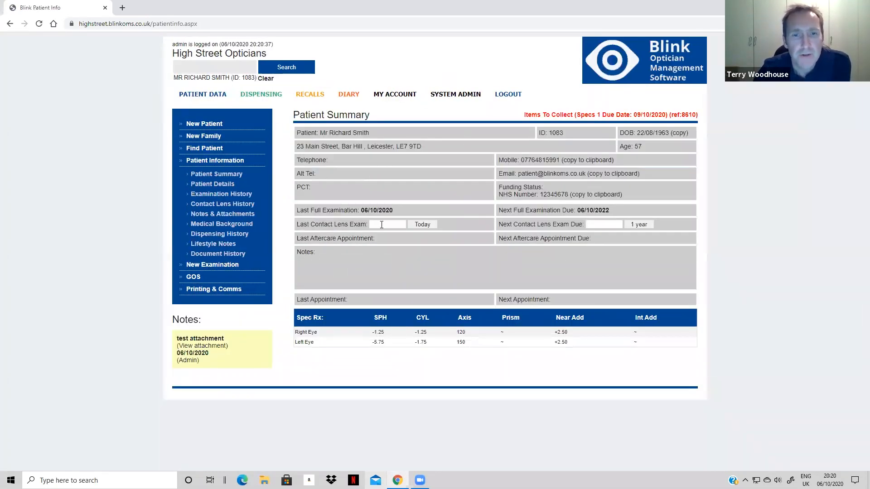
Open a new Post Op Exam for the patient and look over its prescription, eye diagram and comment fields
left_click(210, 266)
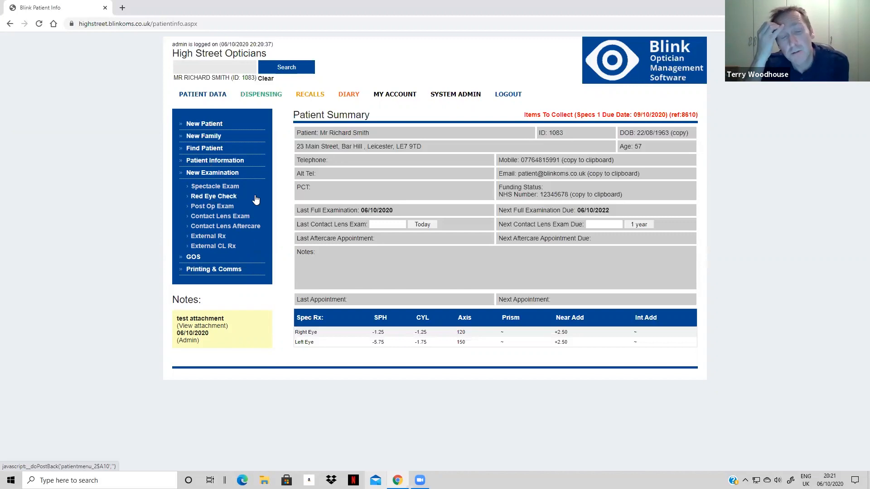
left_click(219, 208)
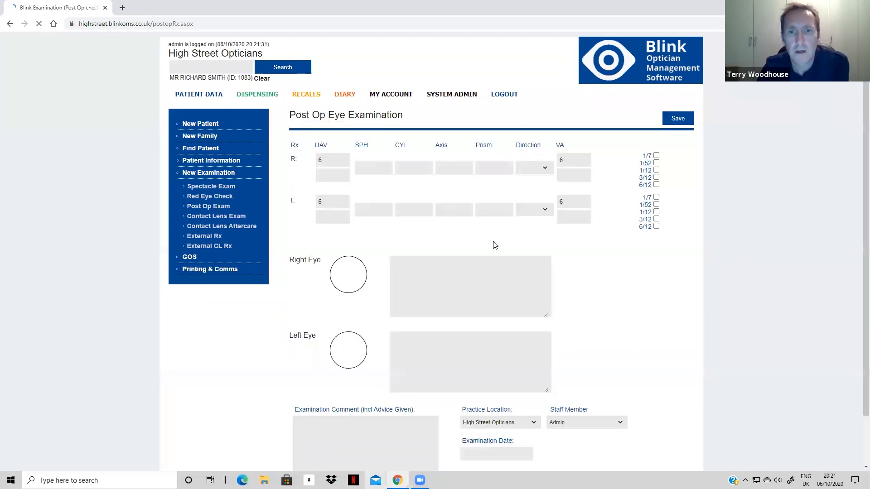
scroll(492, 245, "down", 2)
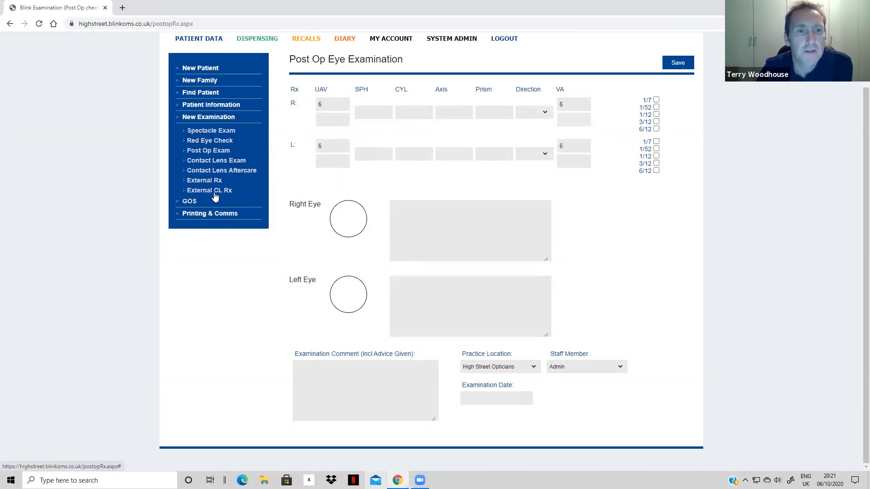
Start a new Contact Lens Exam for the patient and fill Over Refraction and Movement with their default values for both eyes
left_click(216, 162)
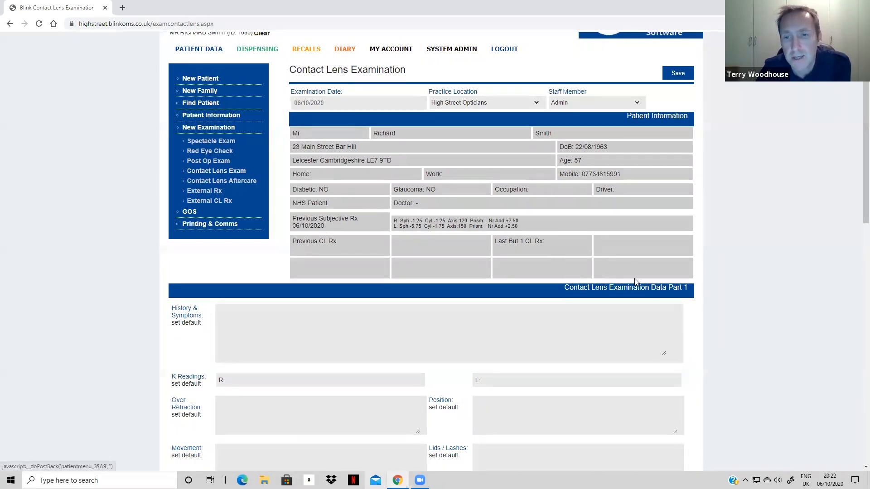
scroll(633, 295, "down", 2)
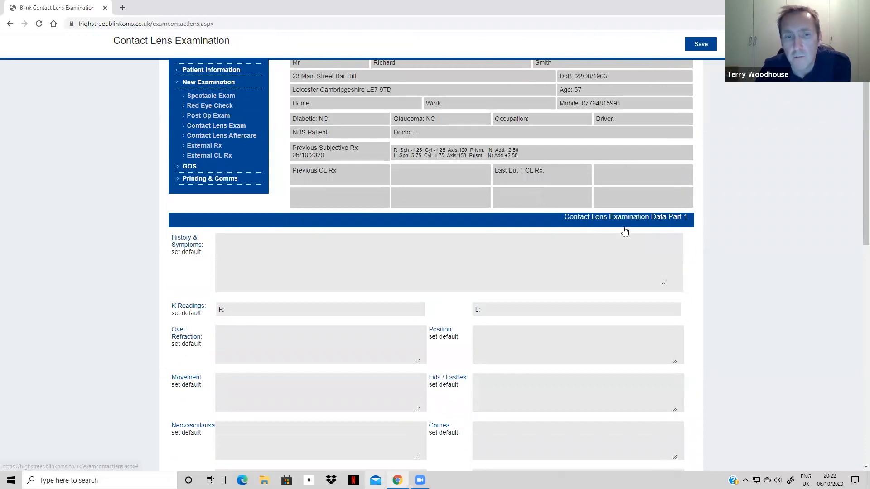
scroll(623, 233, "down", 2)
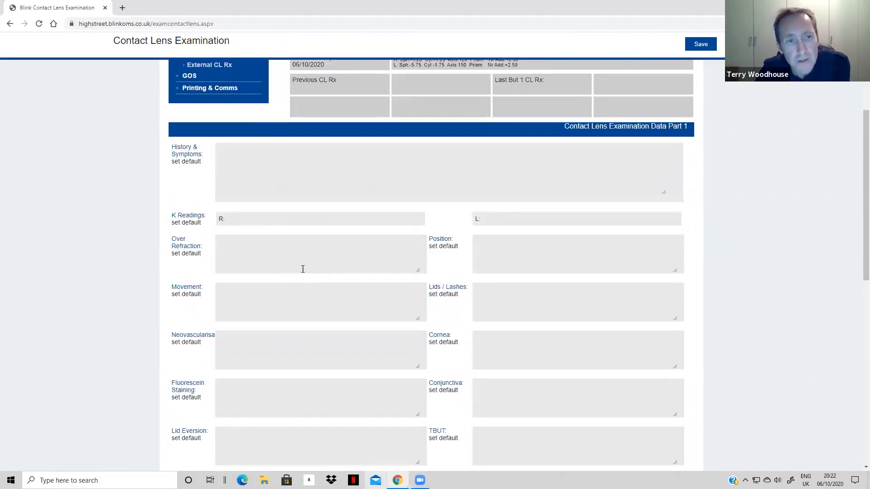
scroll(358, 322, "down", 2)
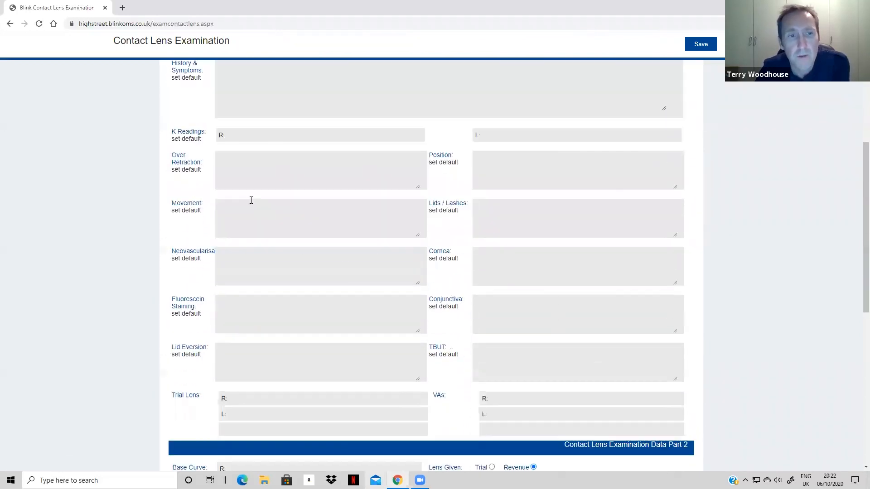
left_click(191, 167)
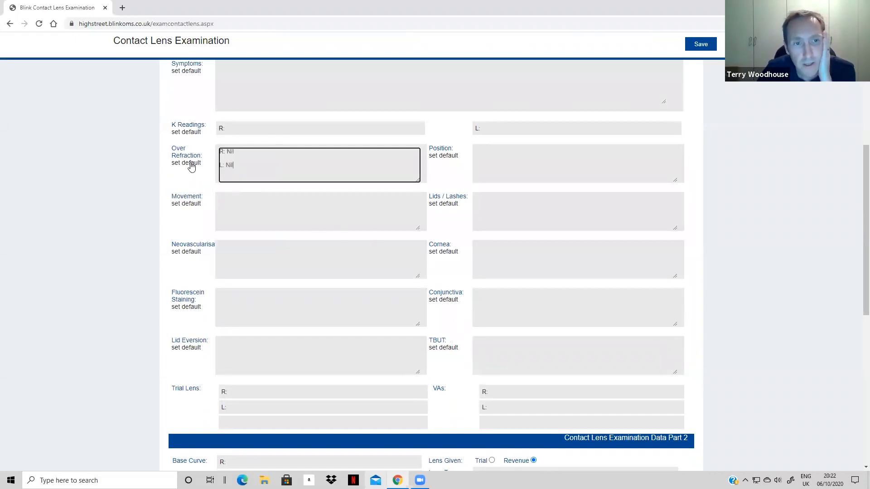
left_click(188, 204)
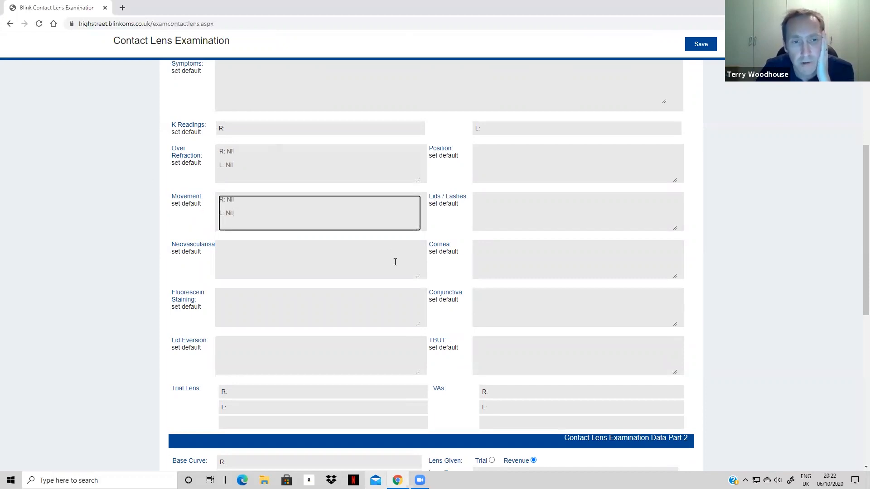
Enter base curves R +1.25 and L +1.75, set both lens types to 1 Day Acuvue Define per eye, and save the contact lens examination
scroll(453, 222, "down", 1)
left_click(278, 220)
scroll(395, 258, "down", 1)
scroll(413, 267, "down", 2)
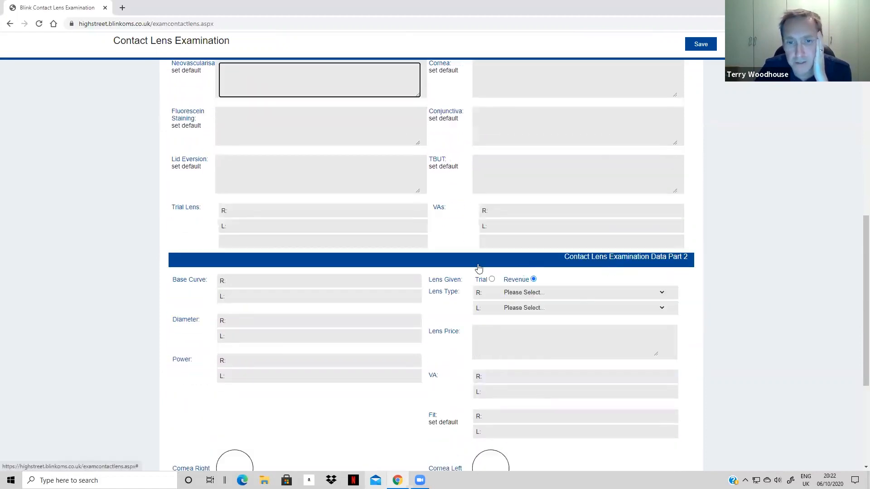
scroll(264, 246, "down", 1)
left_click(267, 236)
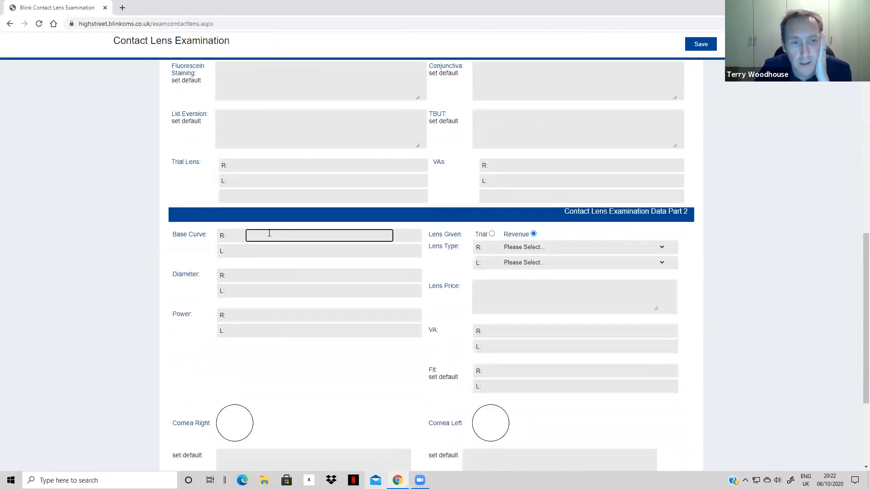
left_click(545, 248)
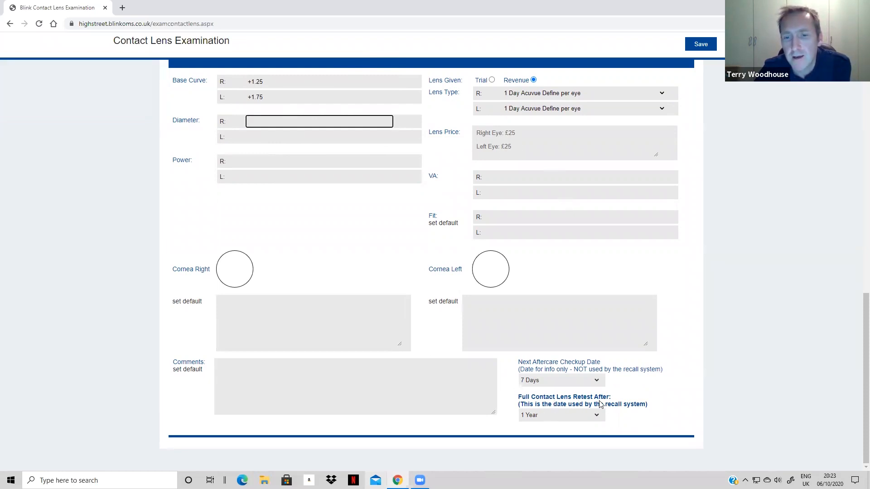
left_click(700, 44)
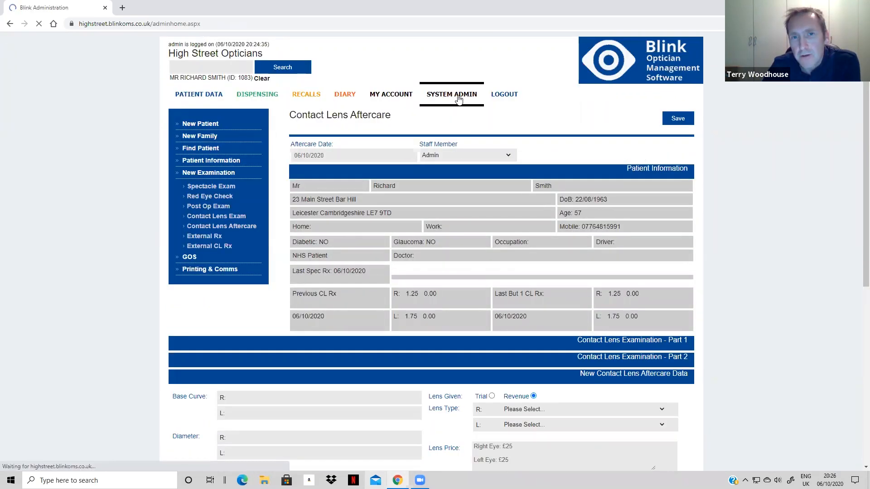
Go to system administration and open the stock editing page
left_click(452, 94)
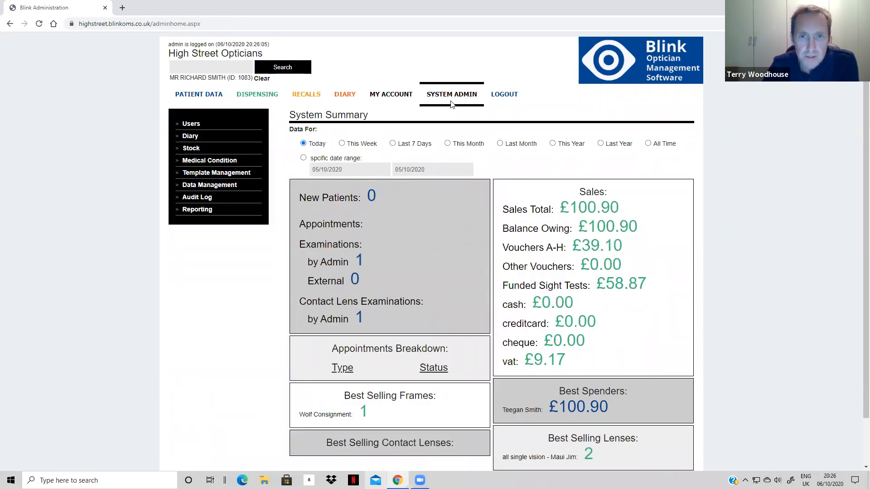
left_click(194, 148)
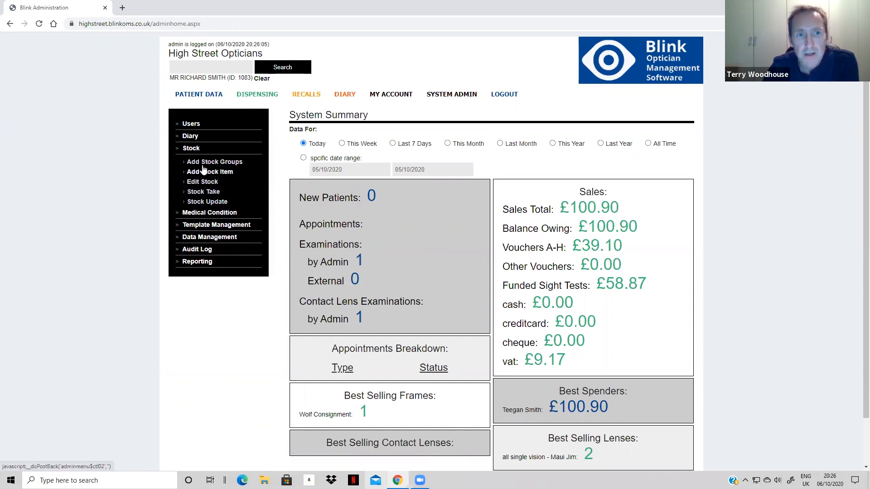
left_click(204, 183)
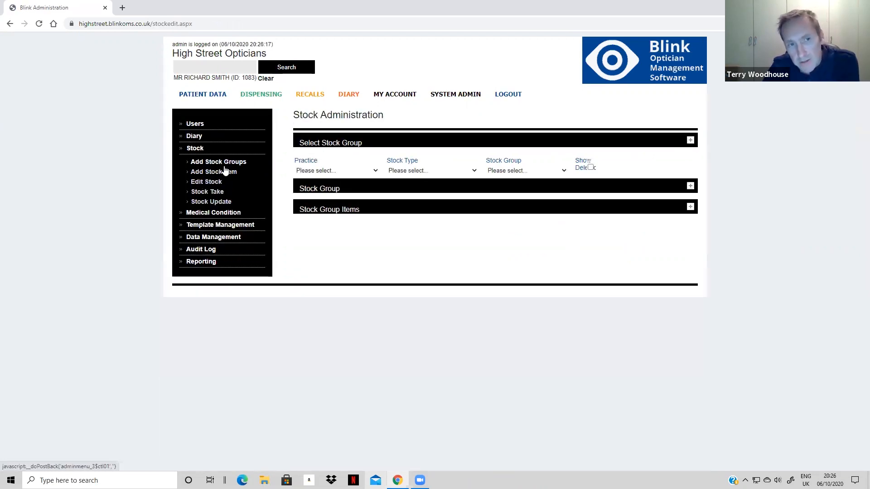
List the Daily Lenses items among High Street Opticians' Contact Lenses stock, and open the stock update page to read its import instructions
left_click(337, 174)
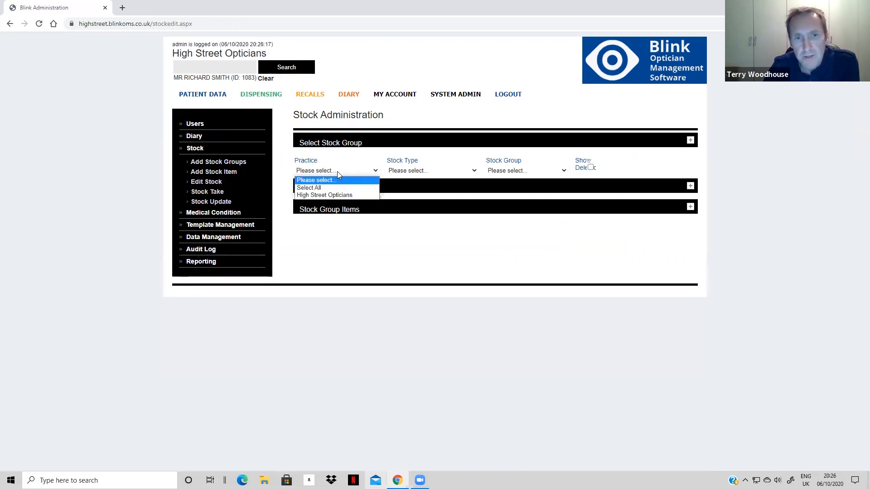
left_click(337, 196)
left_click(417, 171)
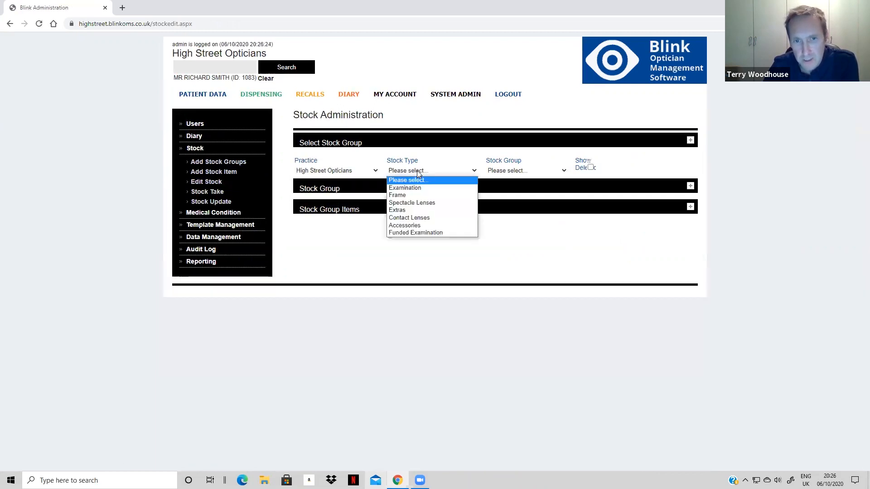
left_click(425, 219)
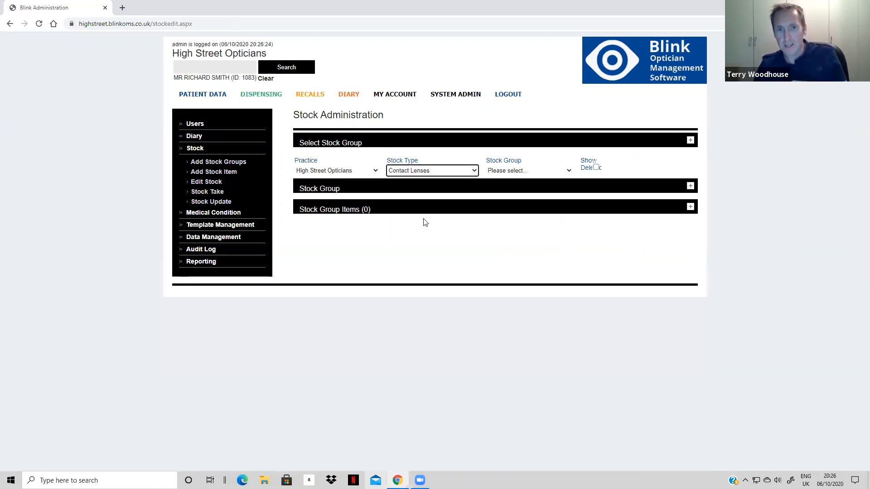
left_click(523, 174)
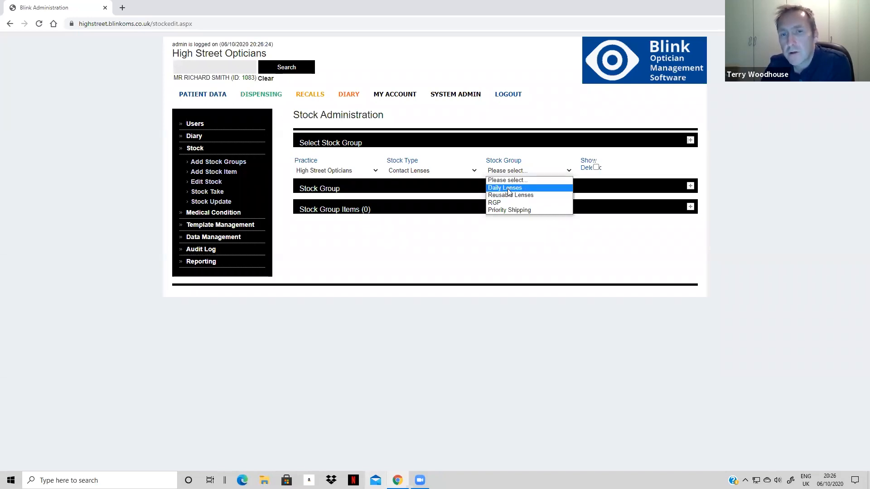
left_click(510, 188)
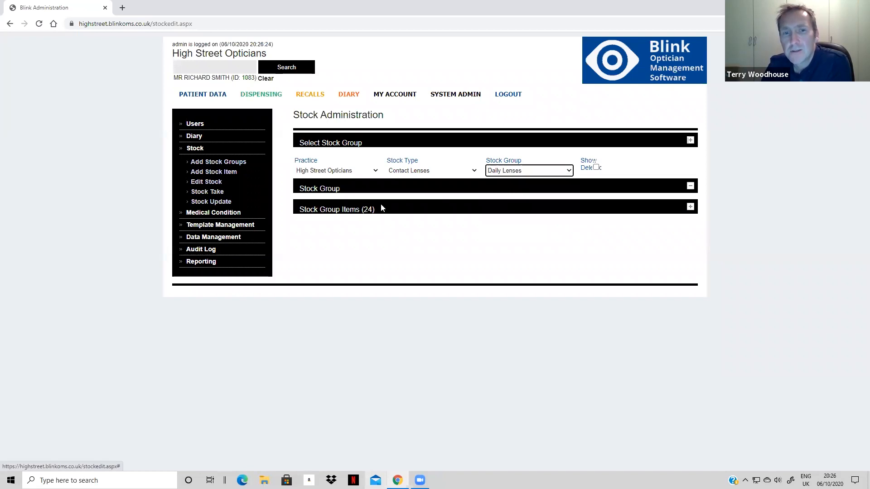
left_click(368, 254)
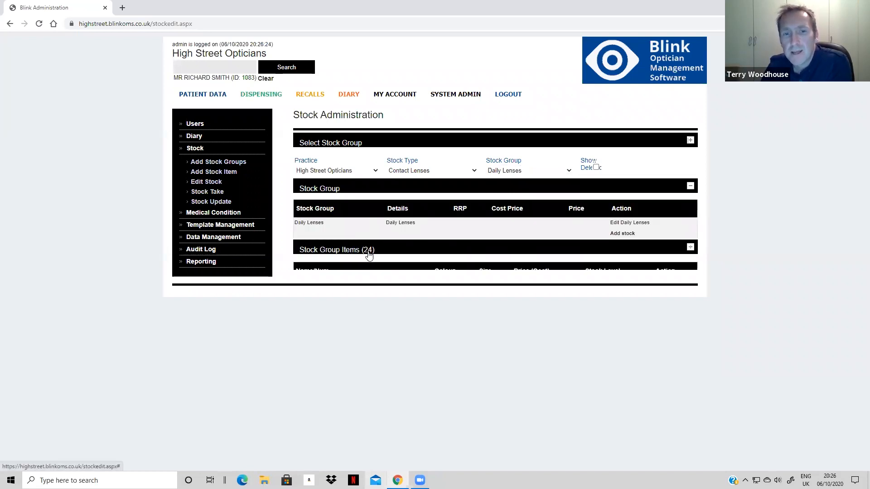
scroll(647, 373, "down", 1)
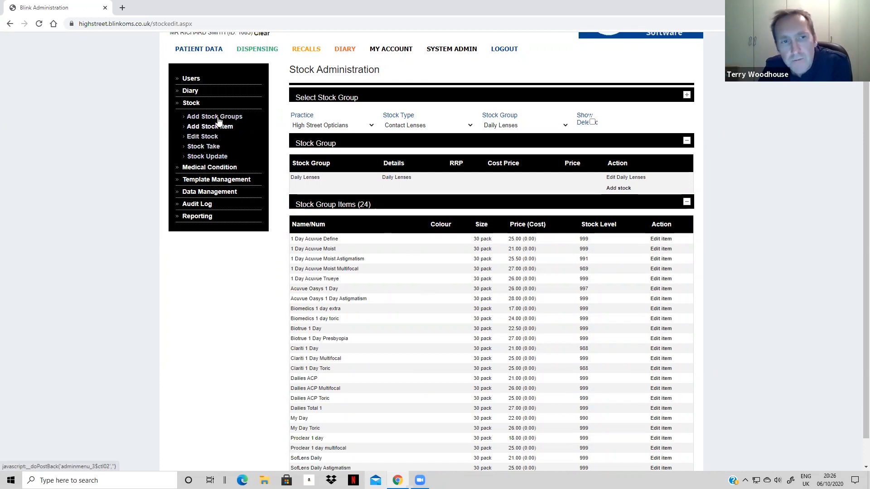
left_click(213, 159)
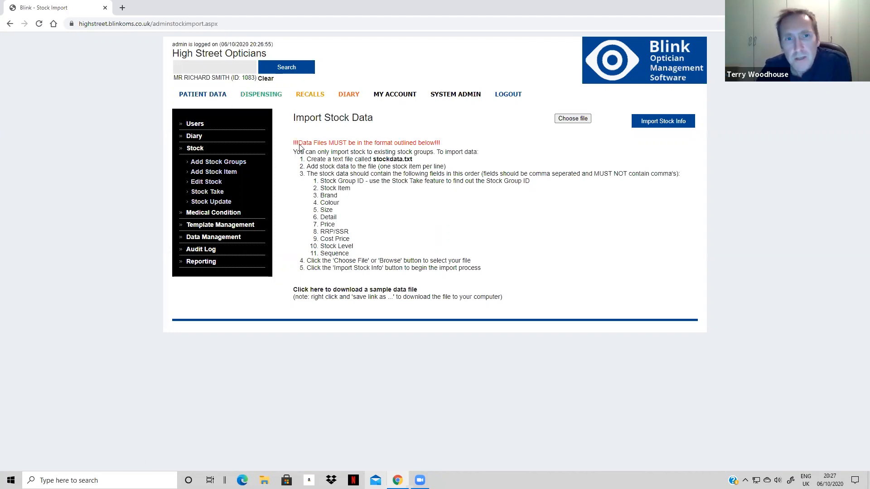
View the list of editable staff members and the list of editable practices
left_click(207, 127)
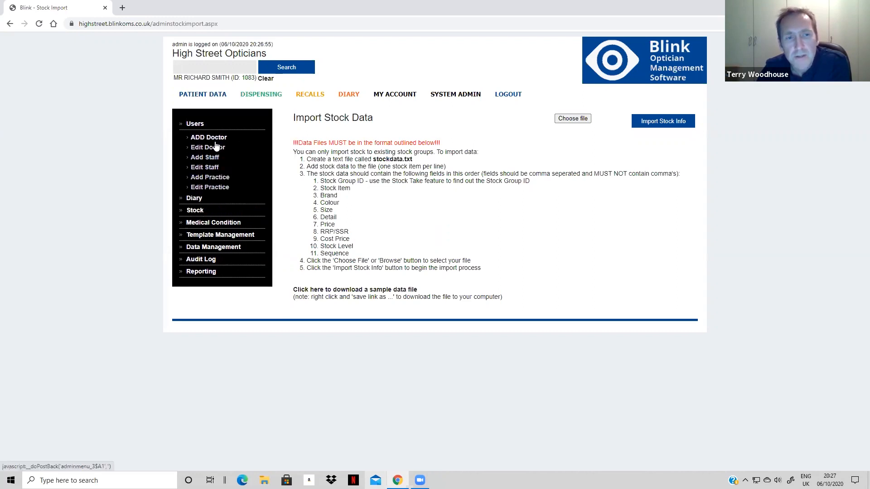
left_click(204, 168)
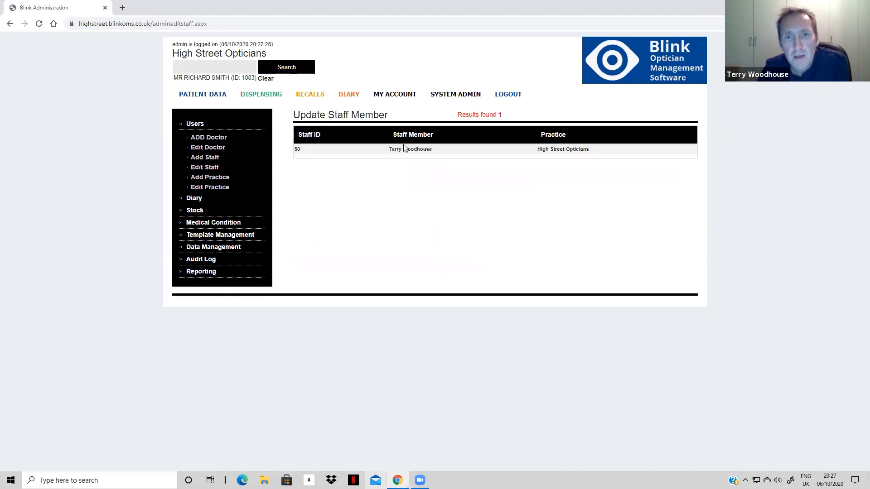
left_click(210, 188)
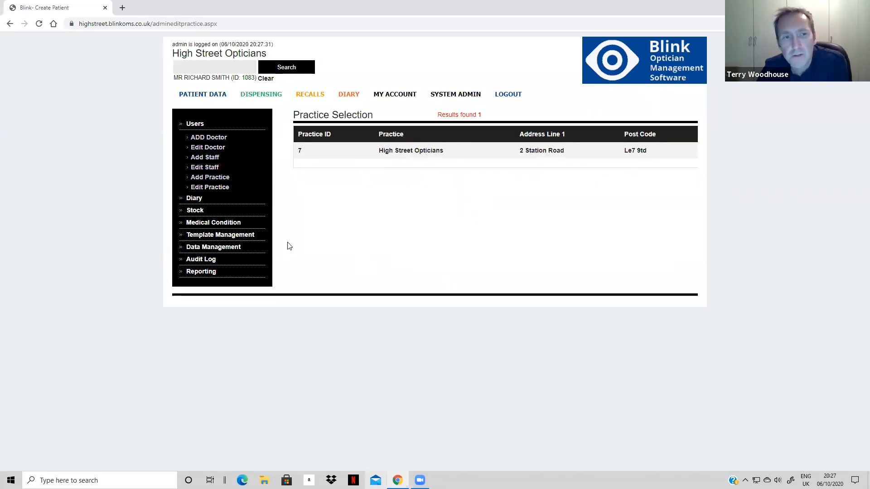
Open the Diabetic Examination diary appointment type for editing and examine its length and colour settings
left_click(194, 197)
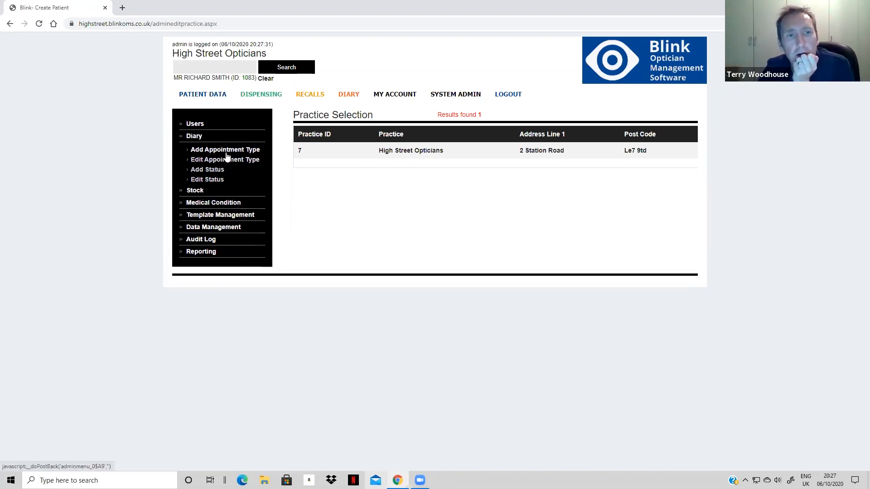
left_click(235, 164)
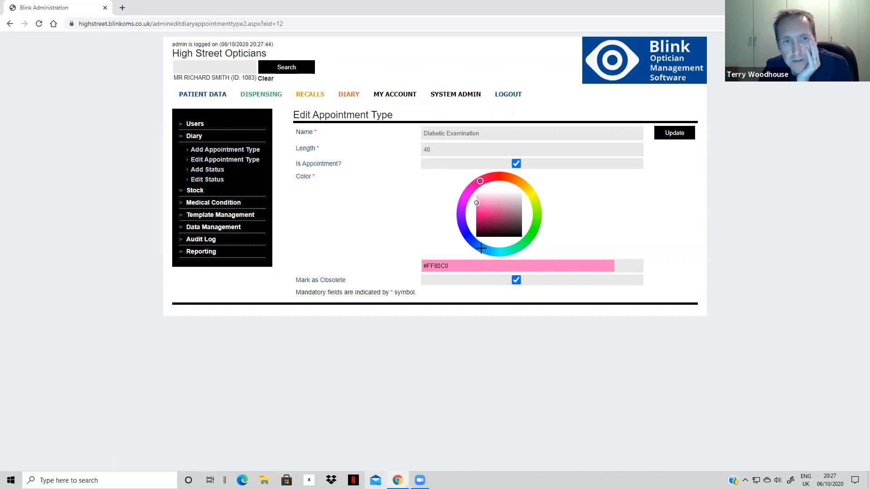
double_click(427, 148)
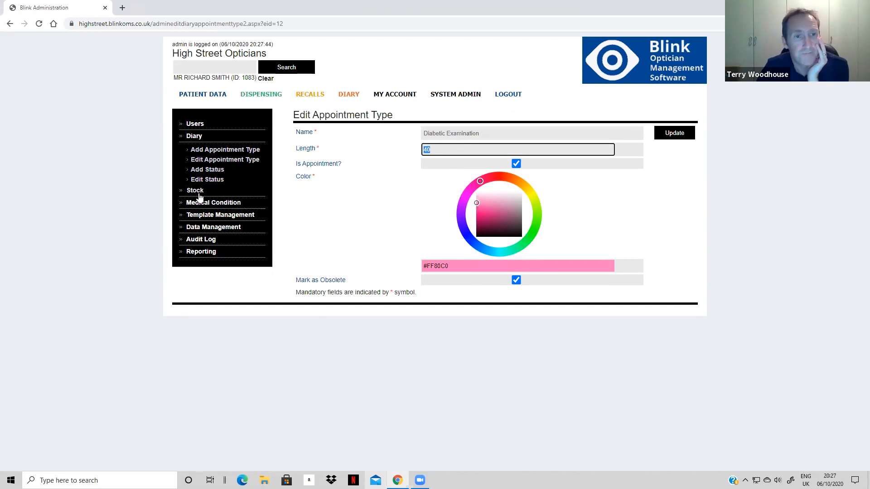
Bring up the list of editable medical conditions
left_click(221, 204)
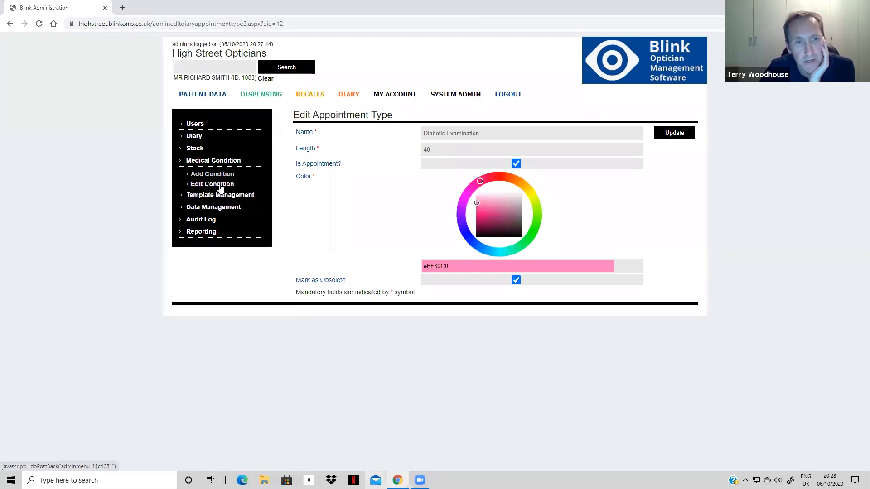
left_click(221, 186)
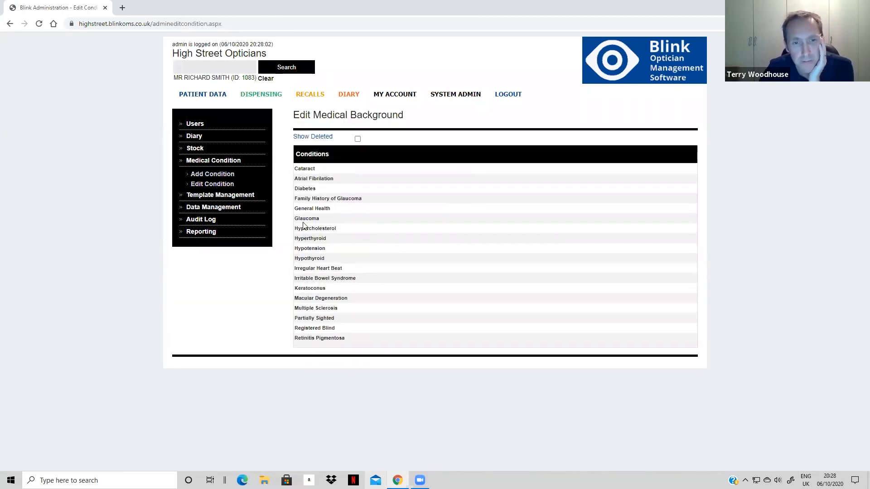
Open the template editor, load the "glasses ready" template to view its text, and switch to the Letter template
left_click(226, 200)
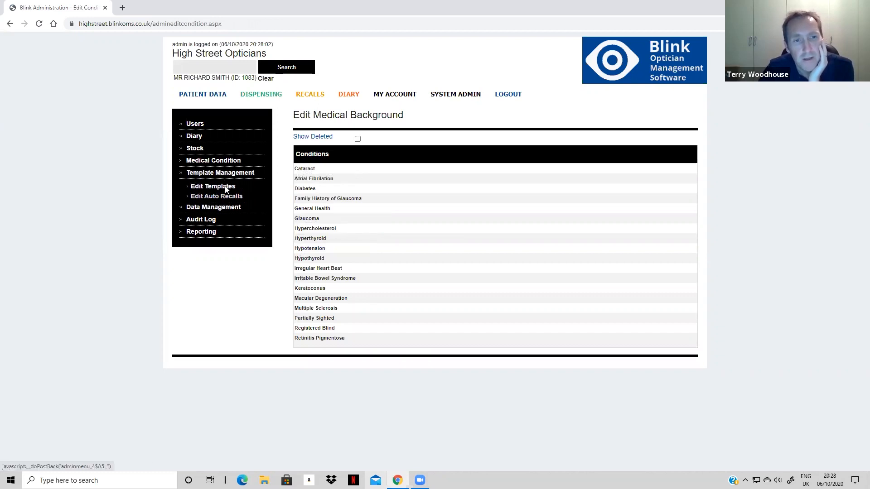
left_click(225, 189)
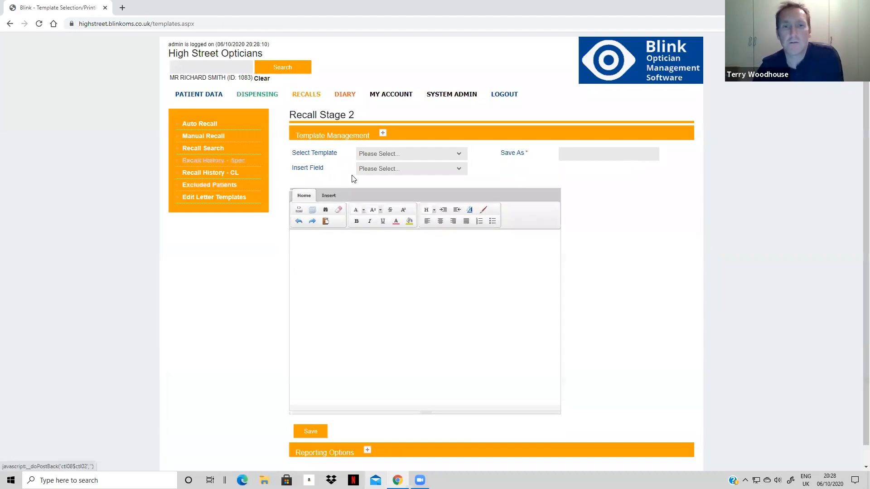
left_click(342, 278)
left_click(401, 156)
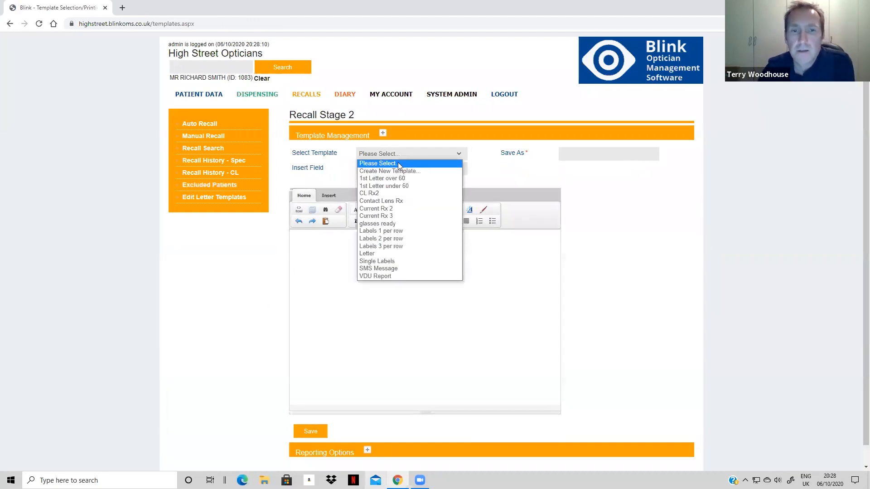
left_click(383, 224)
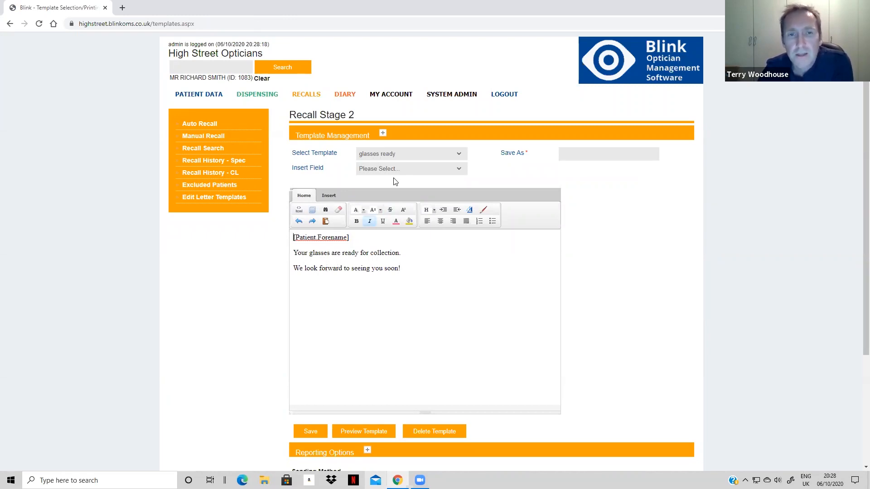
left_click(405, 153)
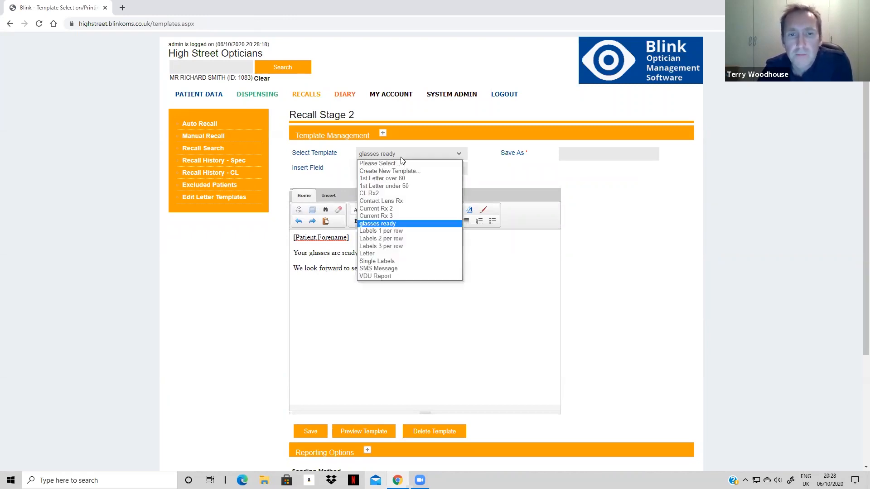
left_click(372, 254)
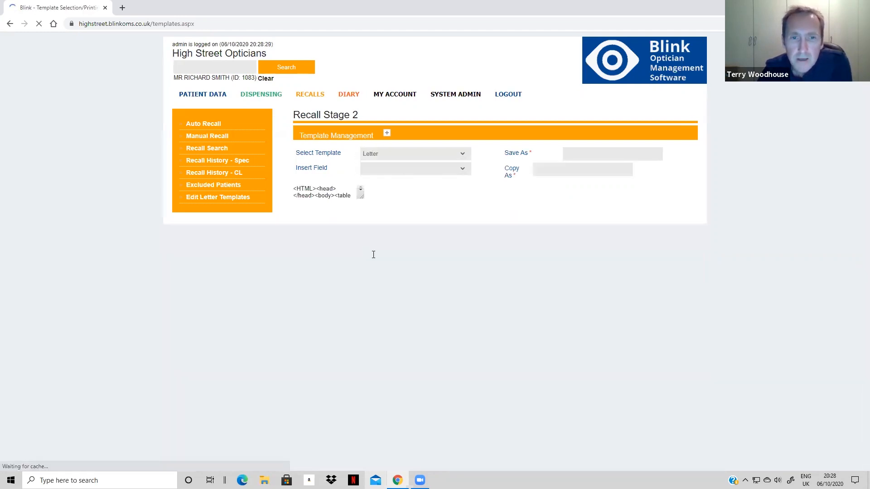
Look through the Letter template's text and bring up the instructions for importing patient data in system administration
left_click_drag(554, 295, 553, 326)
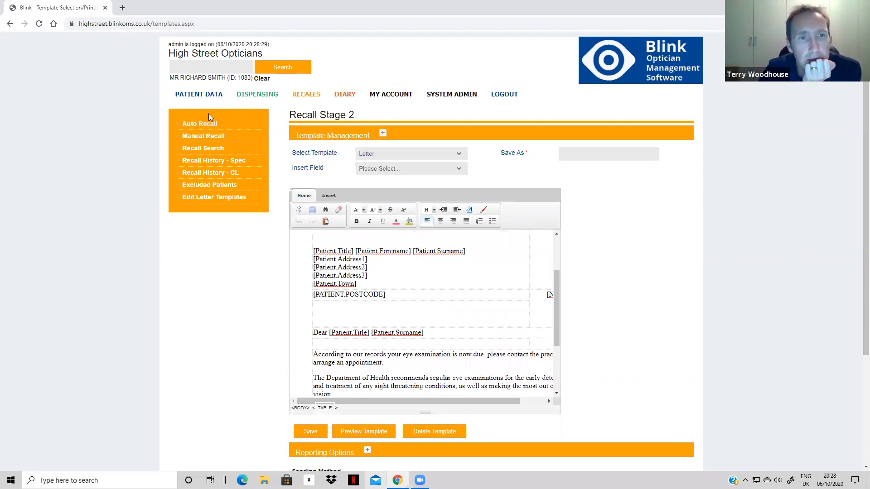
left_click(438, 99)
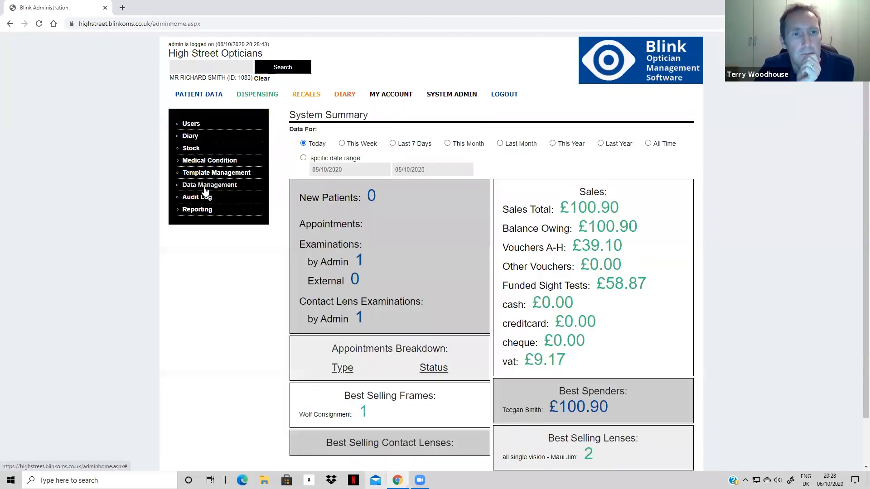
left_click(208, 188)
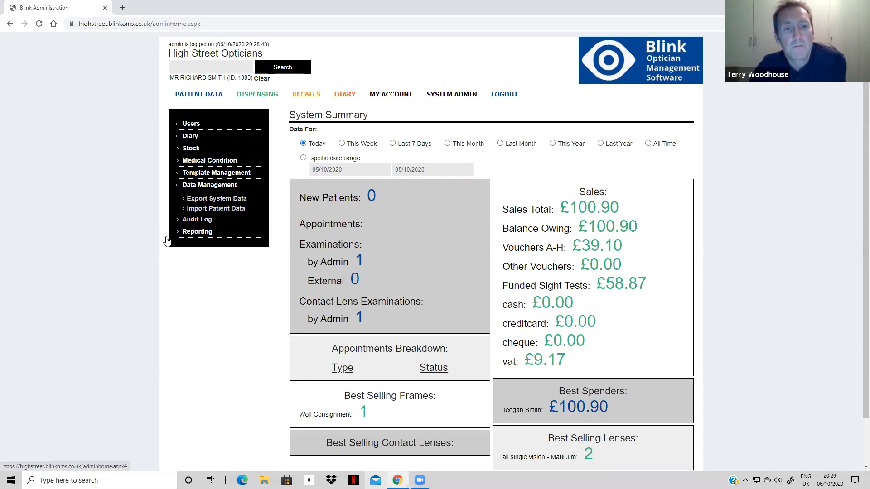
left_click(233, 211)
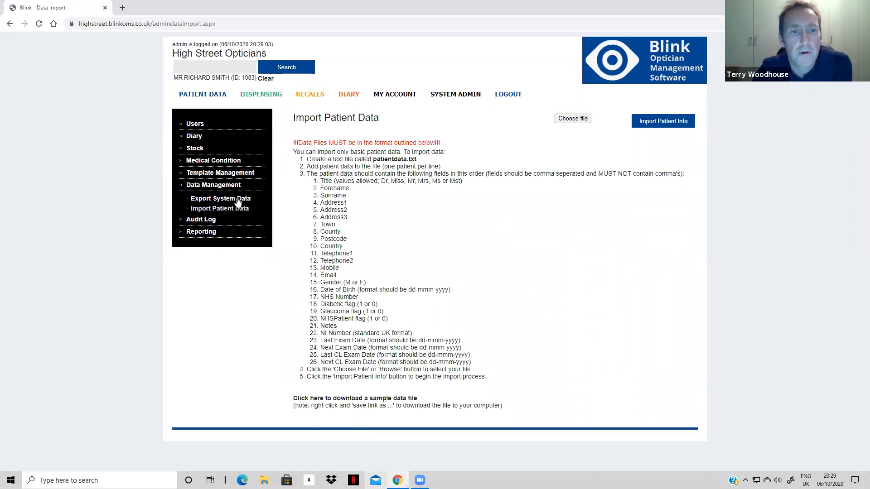
View the audit log options and the list of available report types
left_click(202, 219)
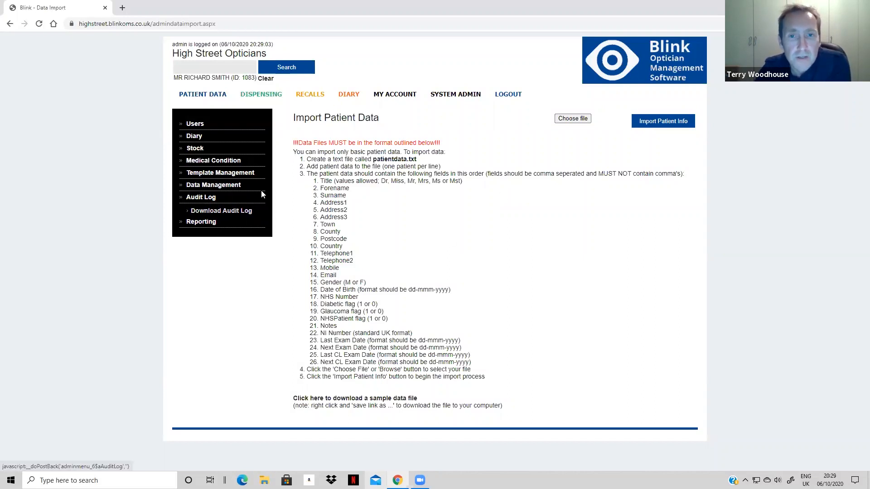
left_click(200, 222)
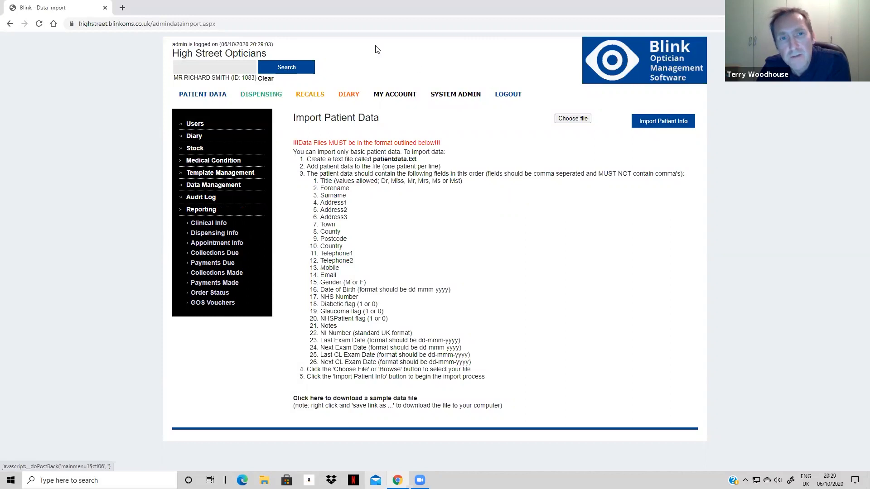
Open the practice diary and look through the hours of the current week
left_click(350, 96)
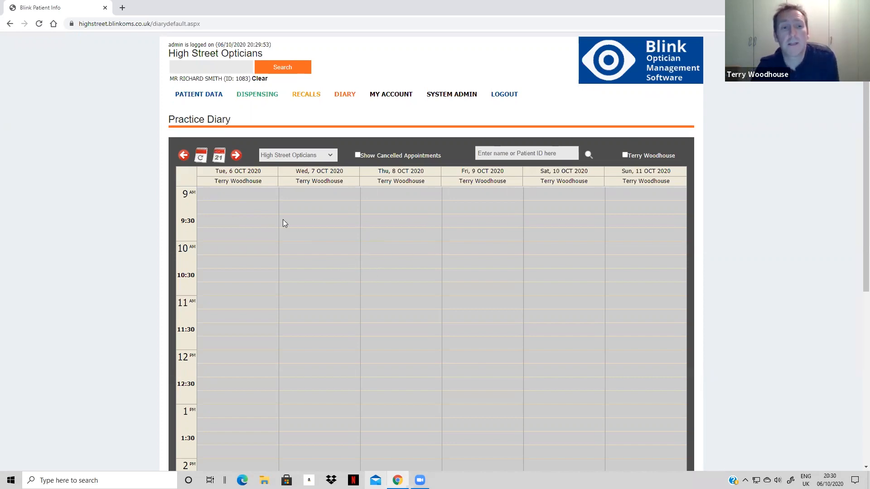
scroll(226, 267, "down", 3)
scroll(243, 210, "down", 2)
scroll(230, 198, "up", 5)
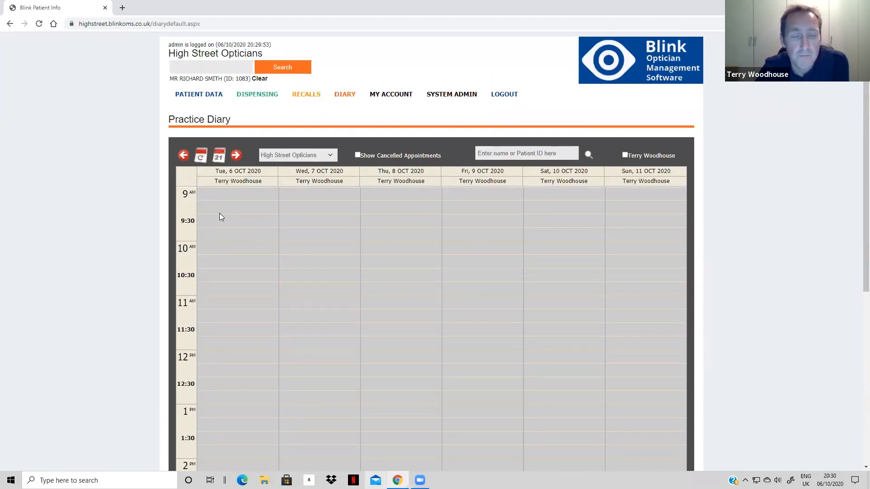
Set the staff member's Wednesday clinic to start at 9.00 and end at 15.30, and save the update
left_click(463, 97)
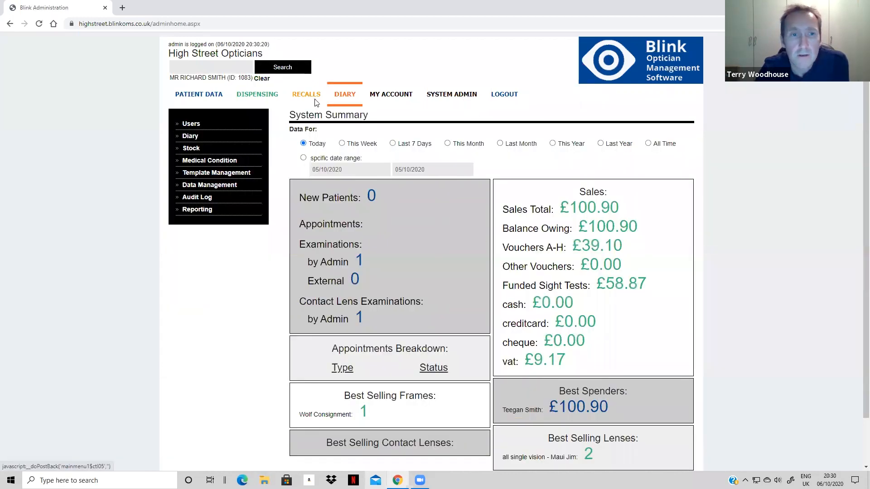
left_click(201, 127)
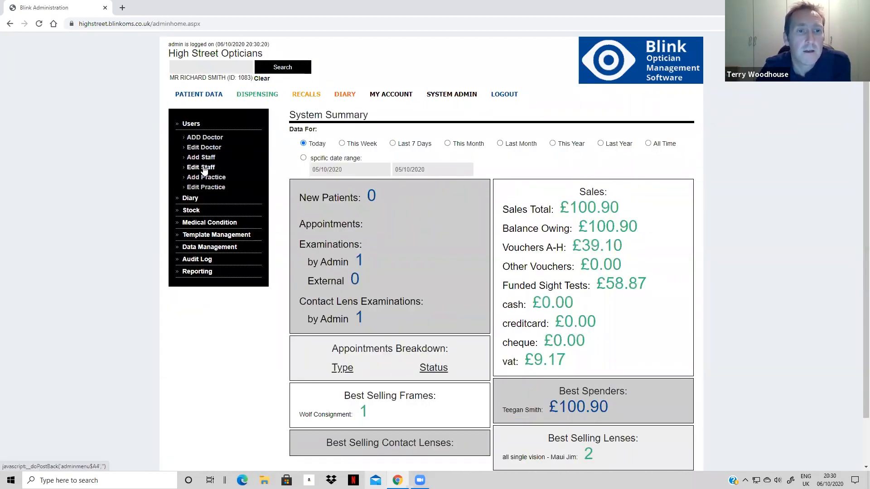
left_click(203, 168)
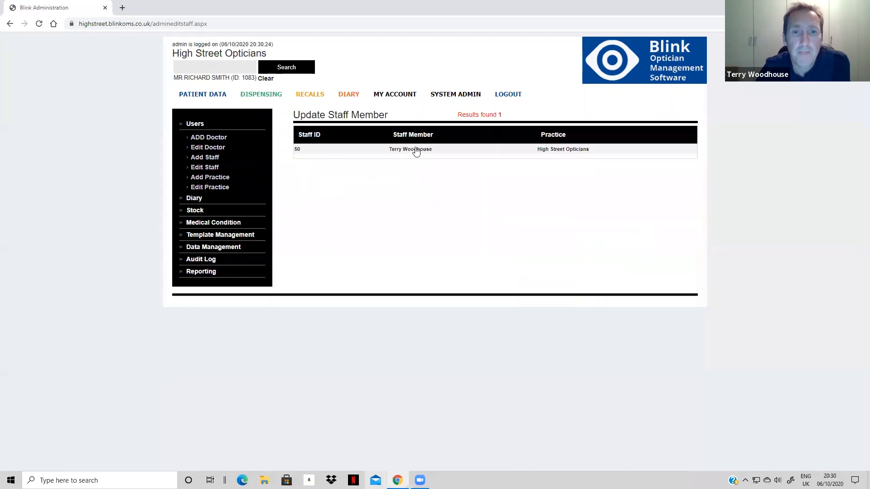
left_click(416, 151)
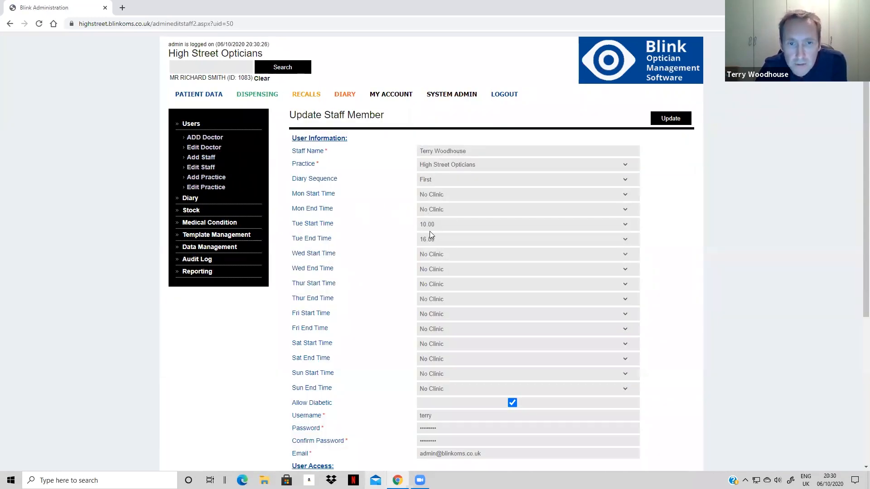
left_click(434, 254)
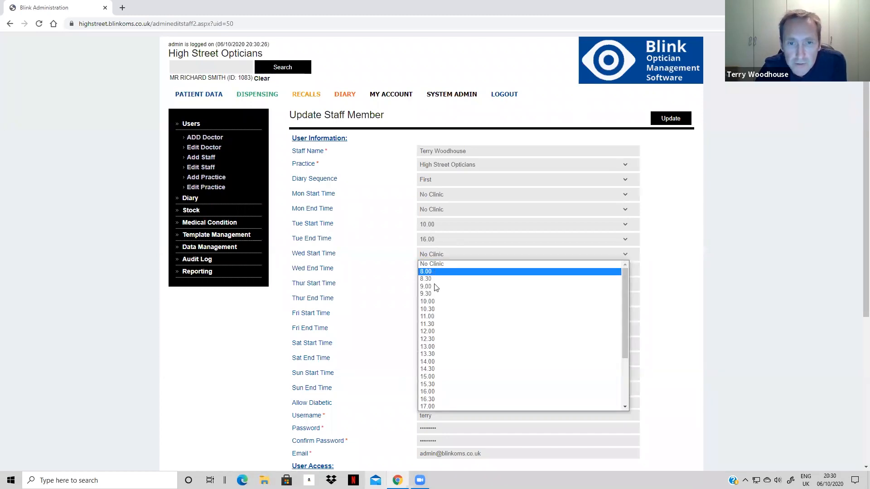
left_click(426, 286)
left_click(435, 269)
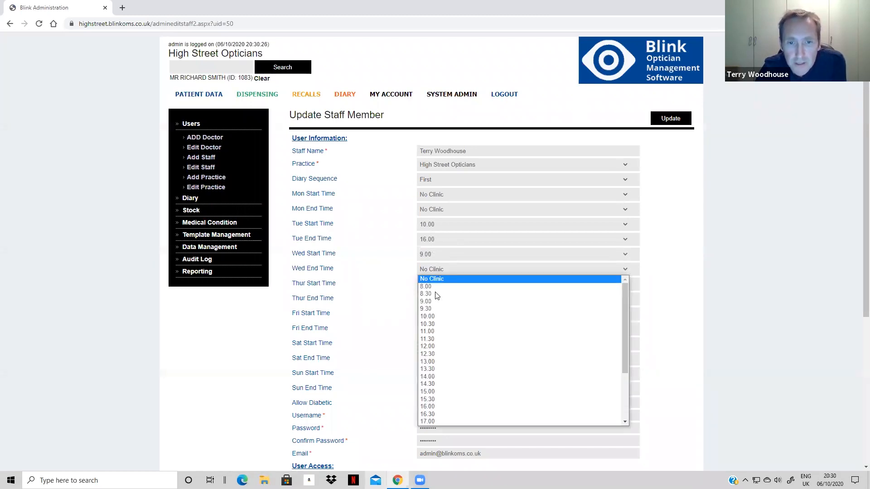
left_click(434, 401)
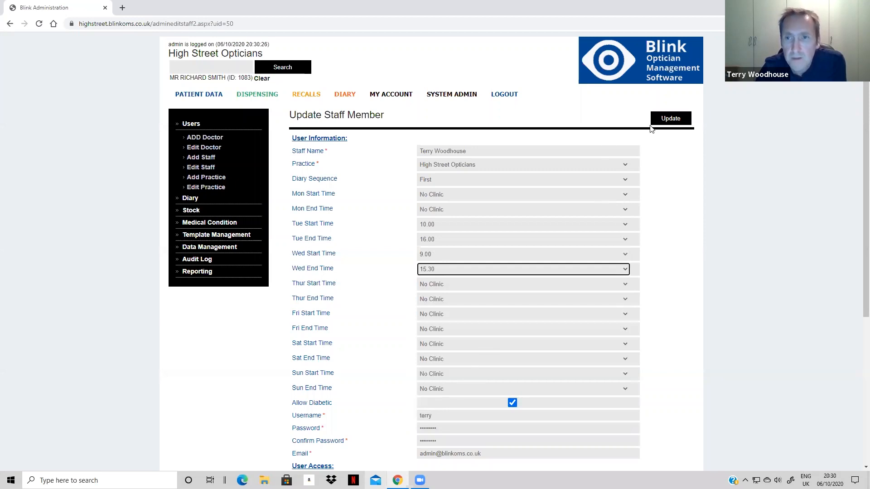
left_click(679, 120)
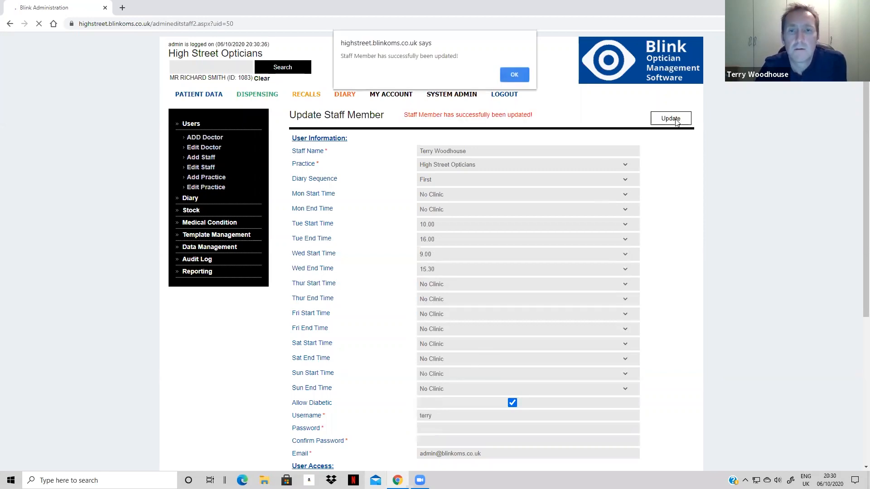
left_click(519, 77)
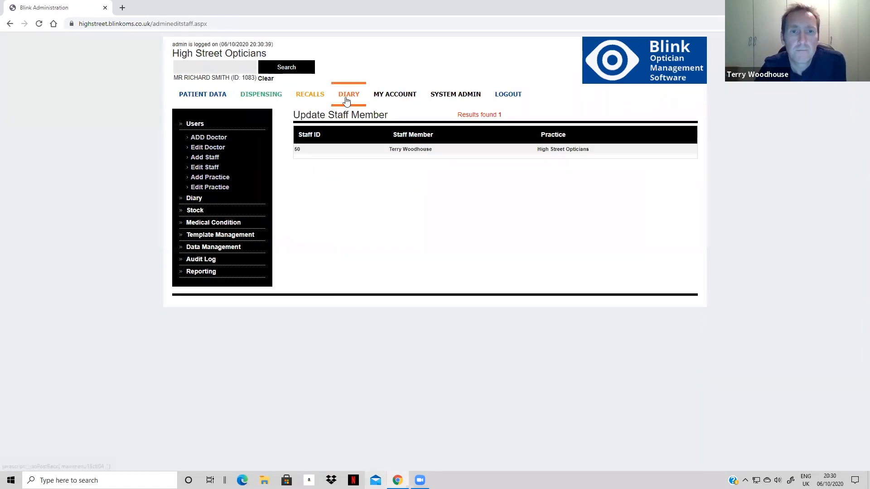
Check the Wednesday clinic hours in the practice diary and advance to the week starting Monday 12 October 2020
left_click(349, 98)
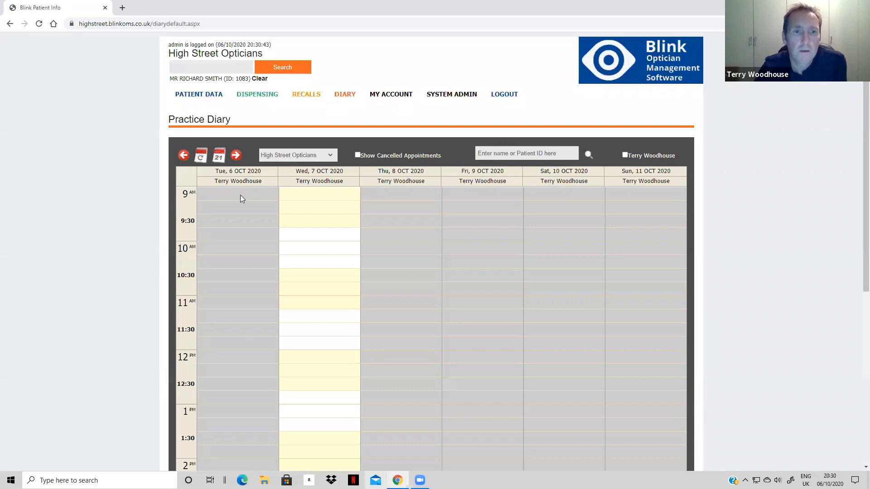
scroll(317, 245, "down", 3)
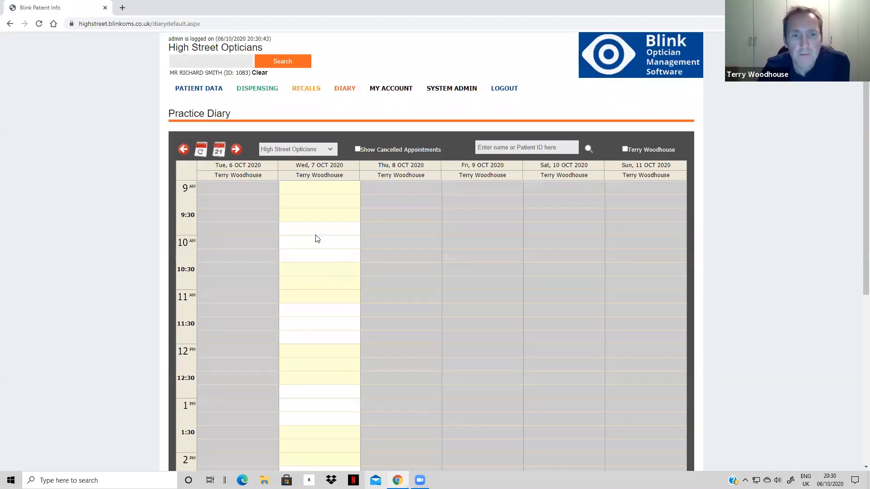
scroll(338, 182, "up", 2)
scroll(322, 198, "up", 1)
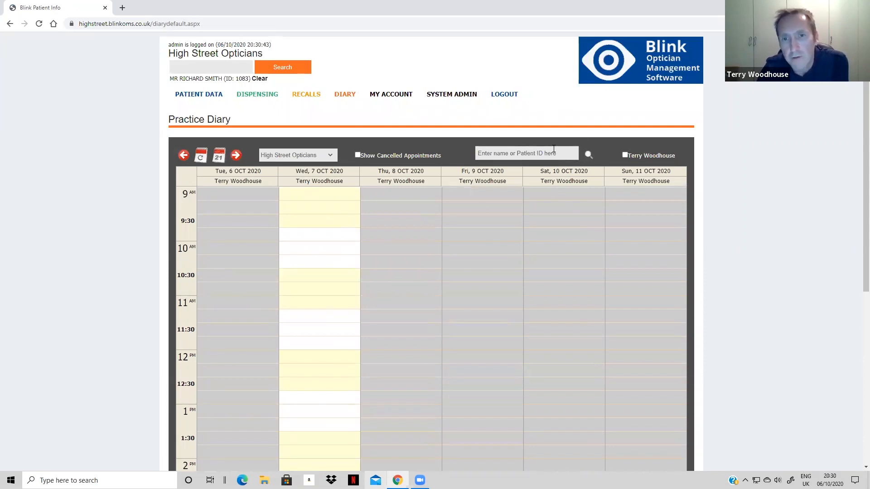
left_click(238, 156)
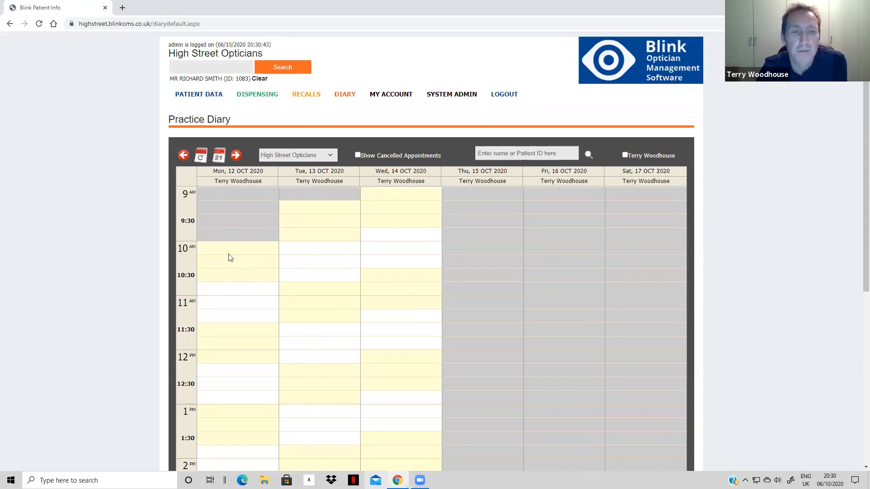
View the working hours adjustment settings for Tuesday 13 October 2020 and close them without saving
scroll(230, 258, "down", 1)
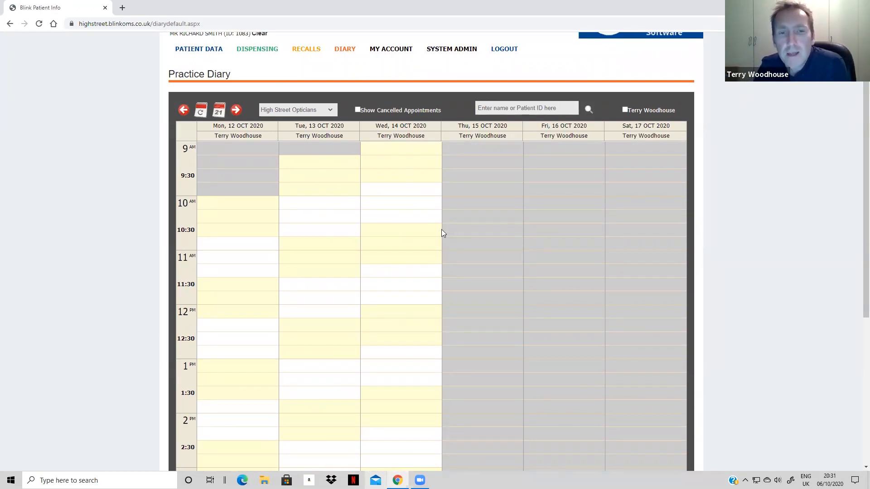
left_click(326, 192)
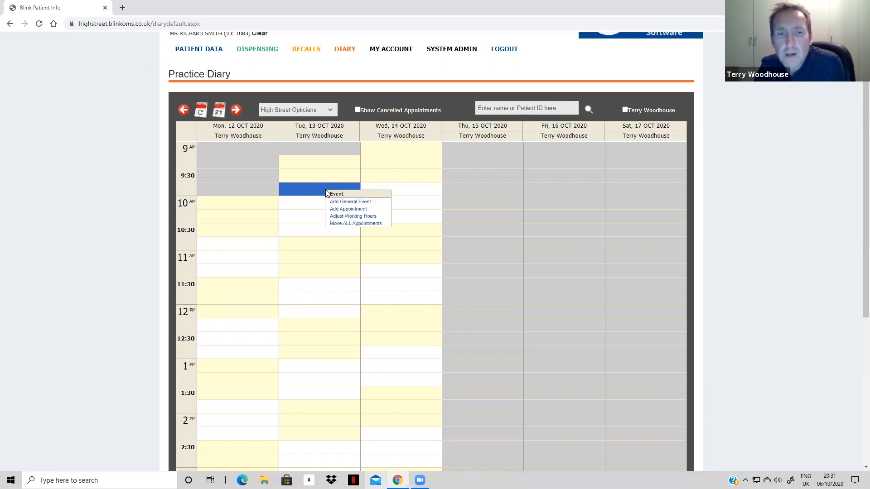
left_click(348, 217)
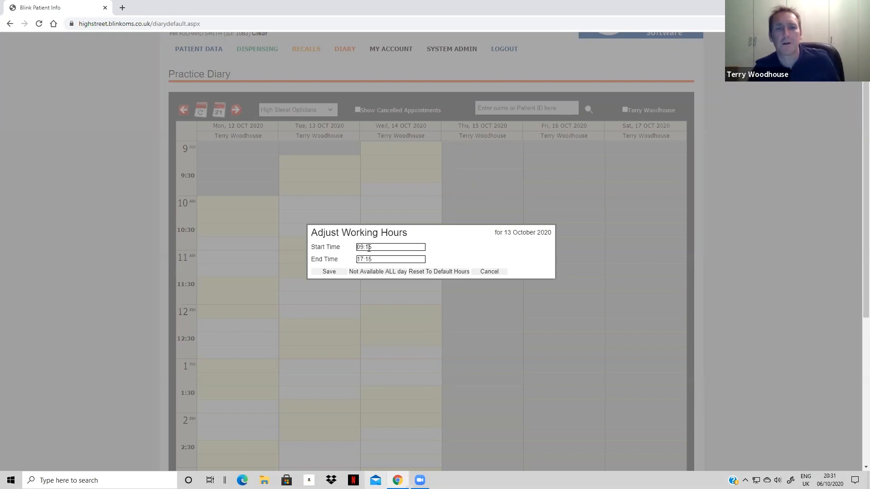
left_click(489, 271)
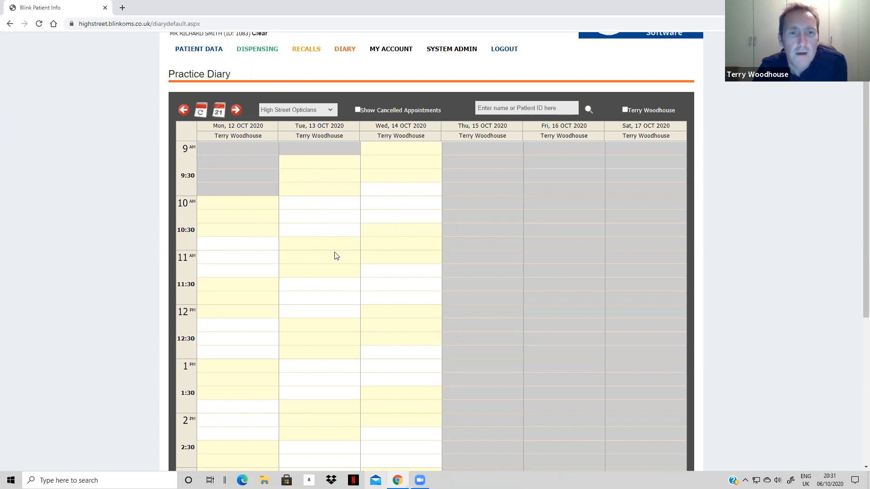
Book the current patient a 30-minute Private Examination on 13 October 2020 at 09:30 and close the appointment reminder
double_click(316, 179)
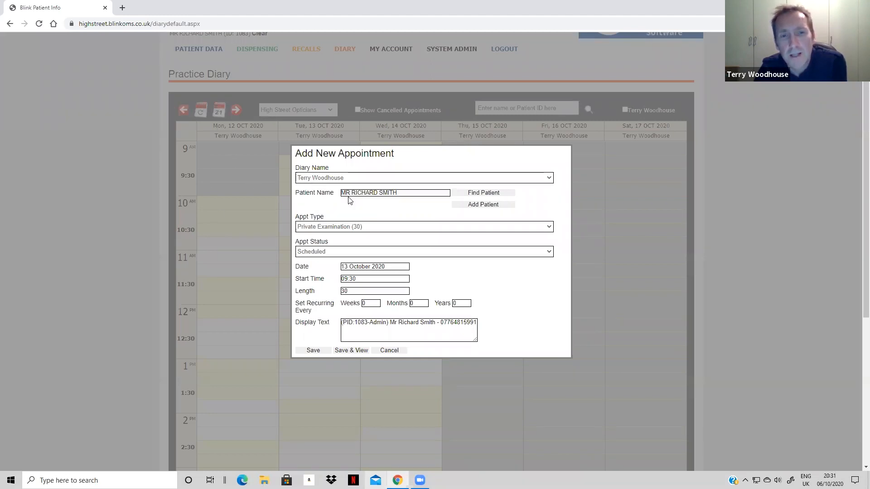
scroll(189, 90, "up", 1)
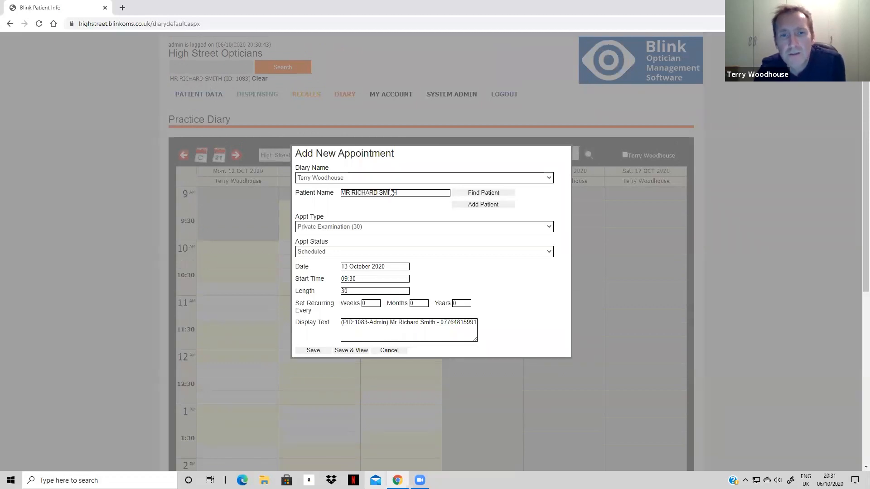
left_click(319, 227)
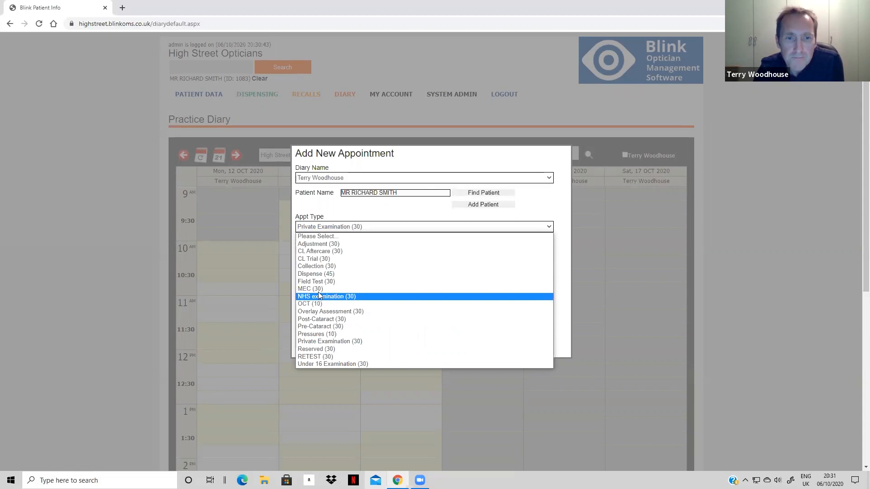
left_click(327, 340)
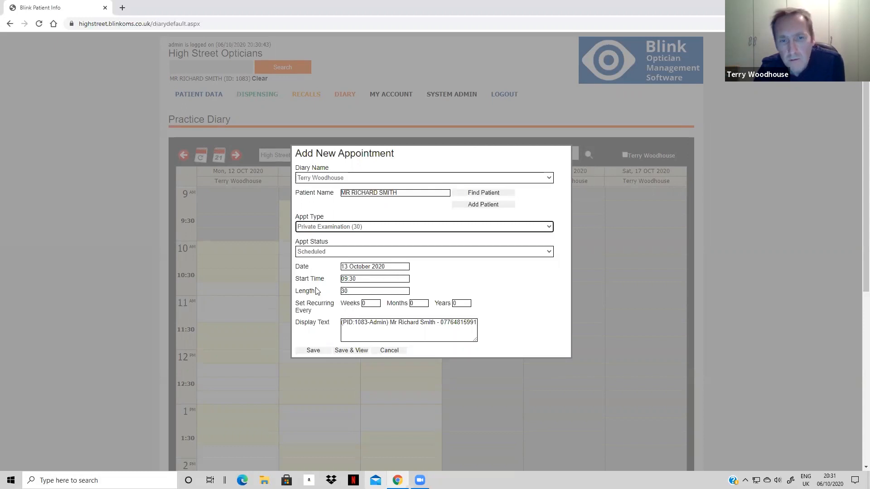
left_click(343, 290)
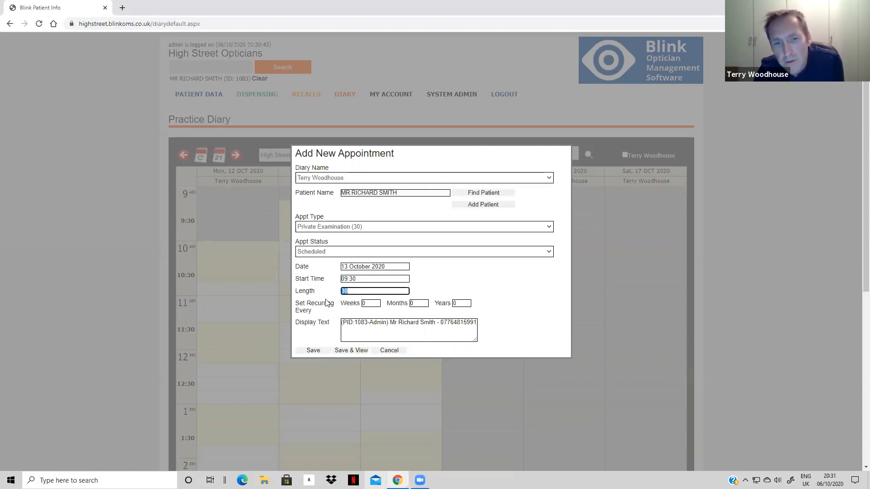
left_click(317, 350)
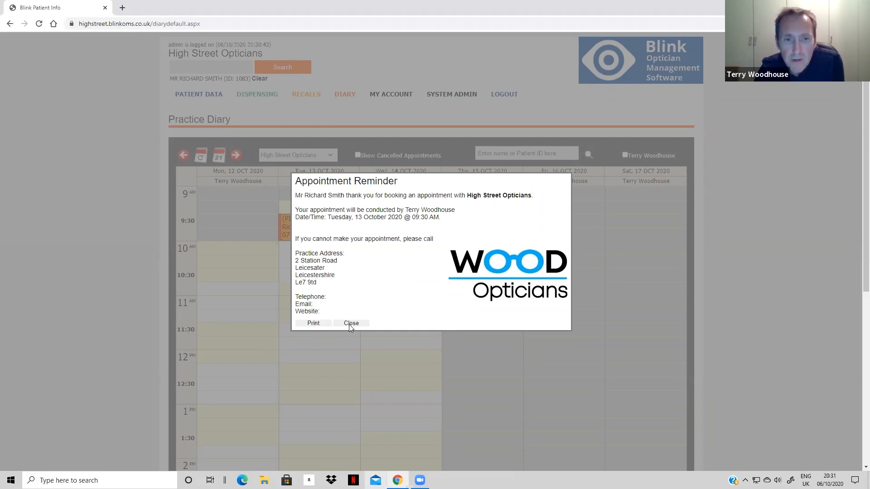
left_click(349, 324)
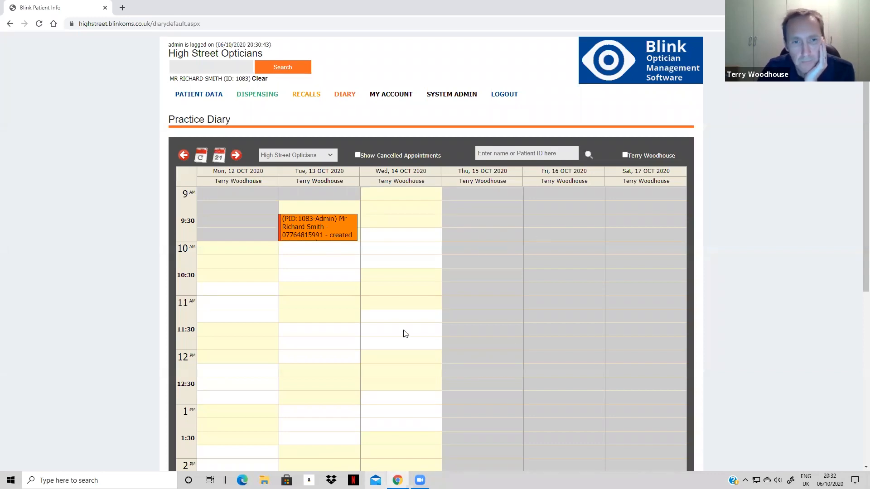
View the new general event form for Wednesday 14 October 2020 at 09:45, including its appointment types, and cancel it
scroll(389, 317, "down", 3)
left_click(399, 130)
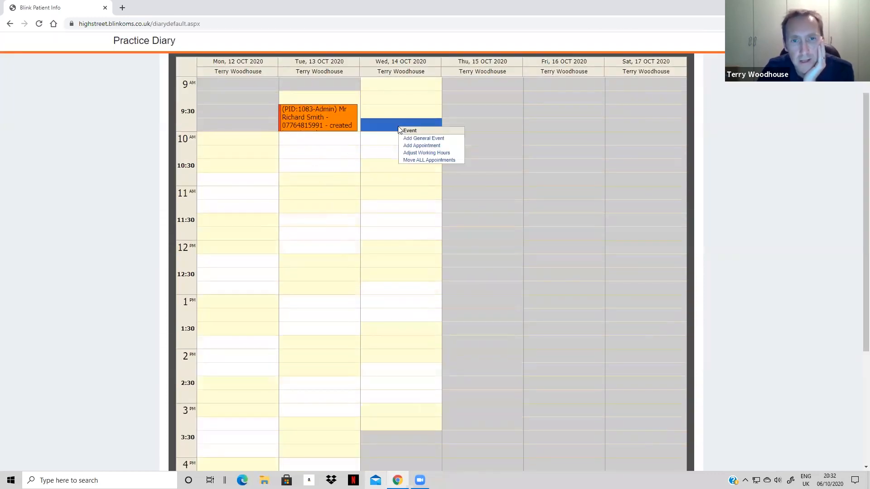
left_click(423, 138)
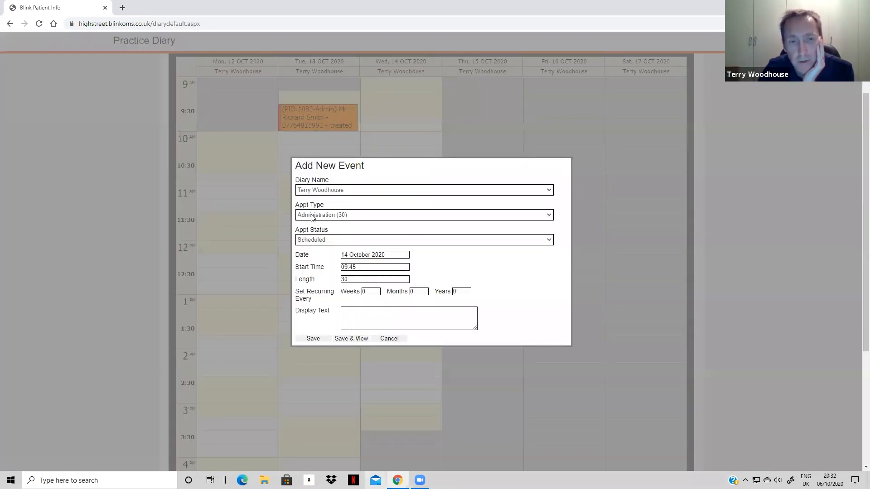
left_click(328, 216)
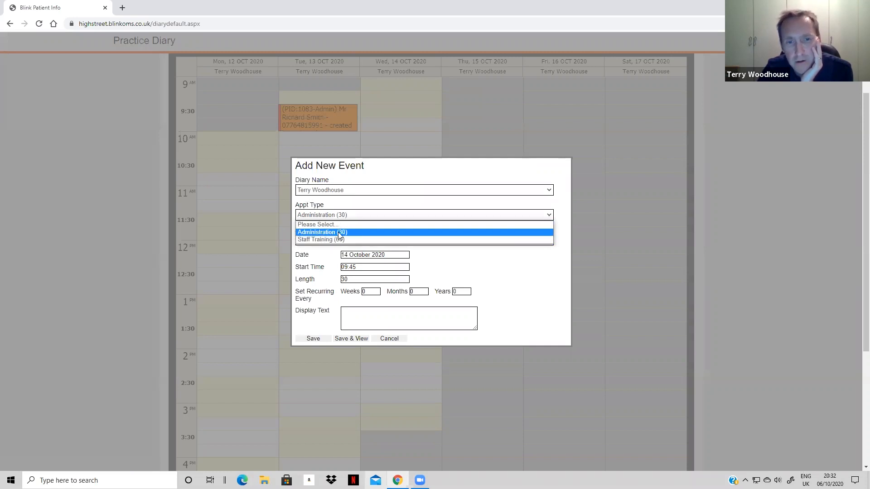
left_click(527, 289)
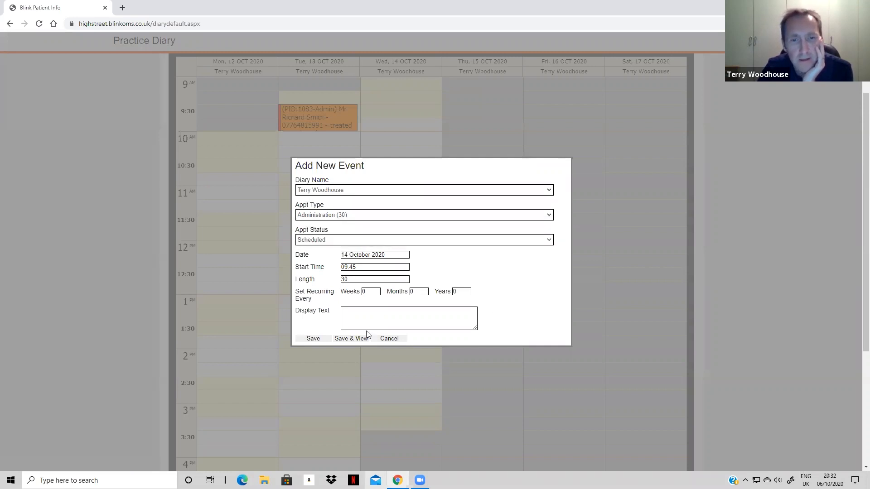
left_click(398, 339)
scroll(501, 247, "up", 3)
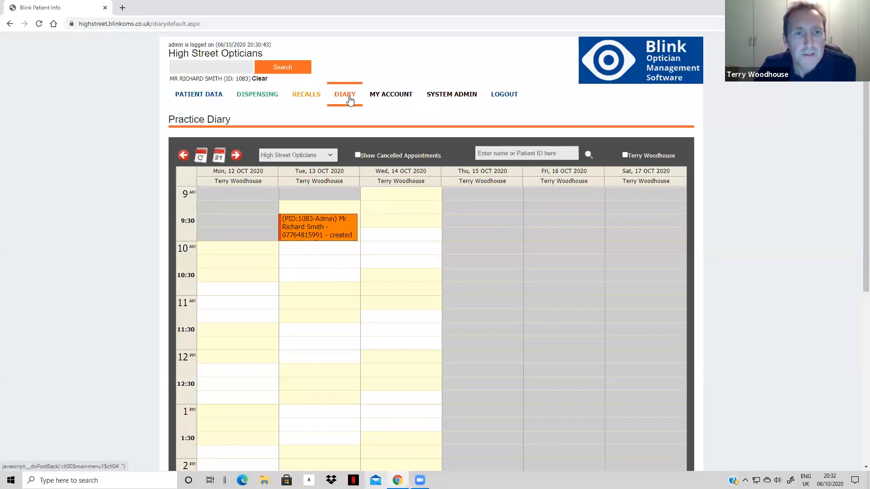
Start a dispensing order for the current patient, review the private examinations, and add the funded NHS Sight Test - GOS1
left_click(253, 95)
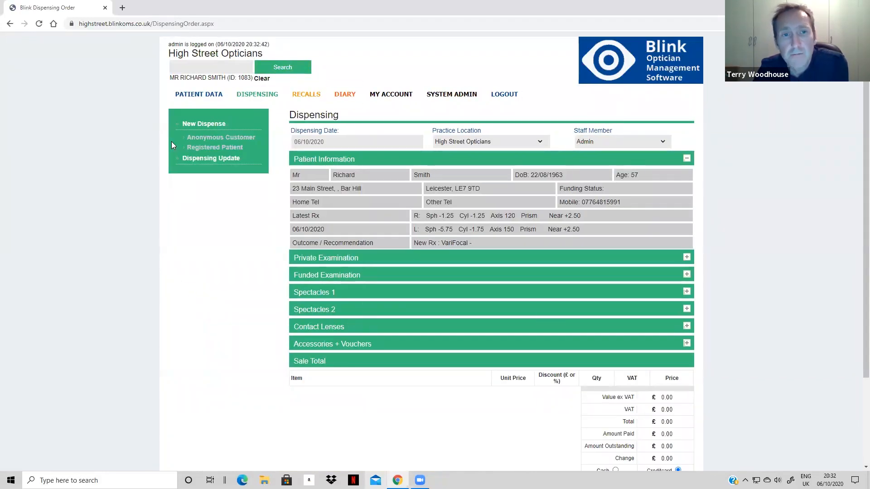
left_click(333, 261)
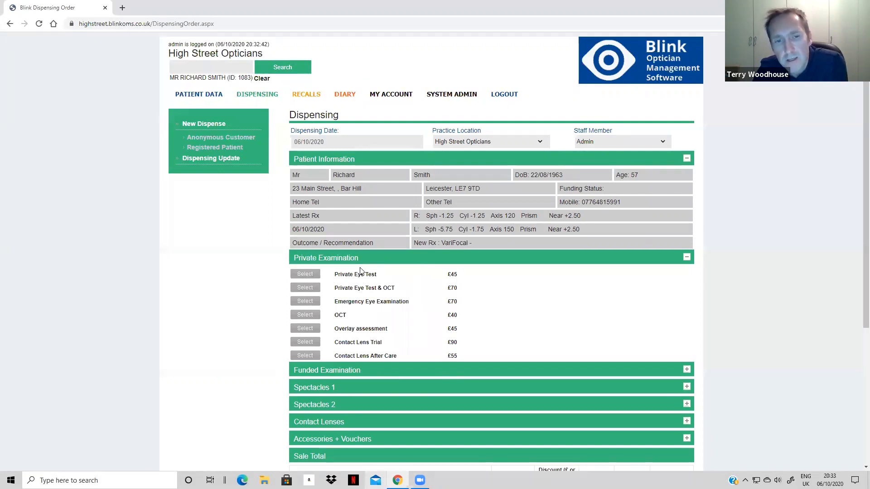
left_click(344, 261)
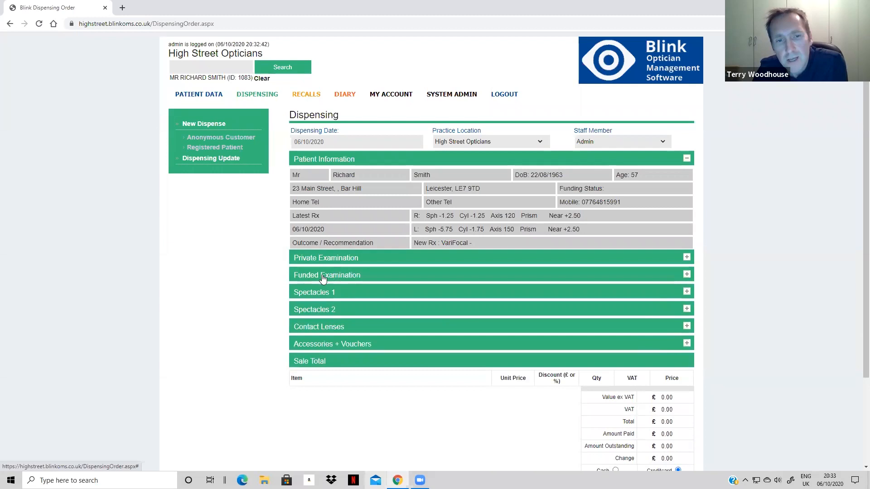
left_click(342, 276)
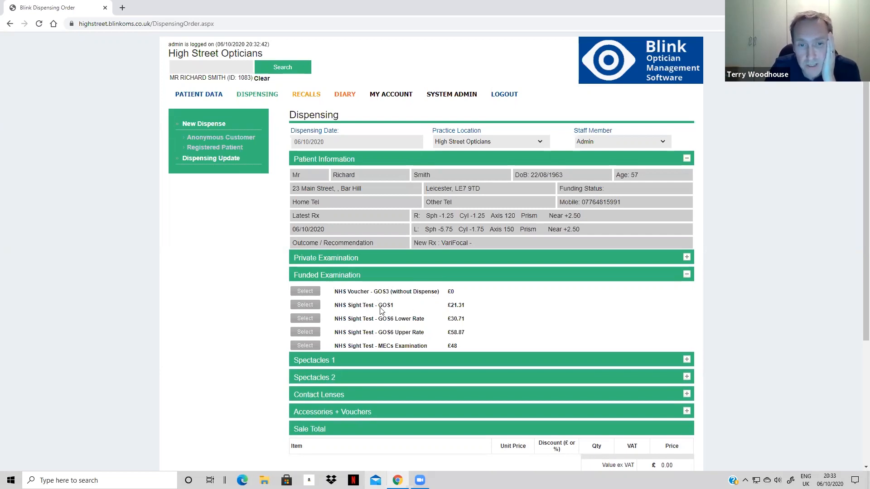
left_click(311, 308)
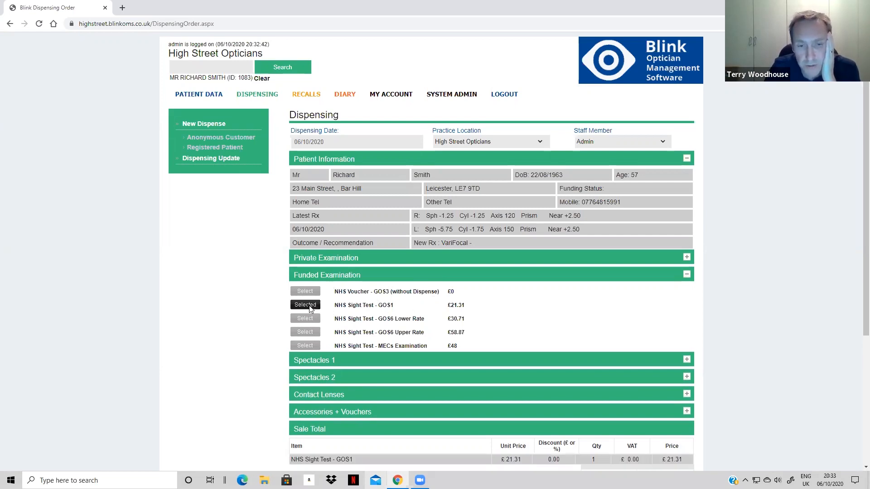
List all Wolf Consignment frames for Spectacles 1 and select the WOLF frame
scroll(308, 301, "down", 1)
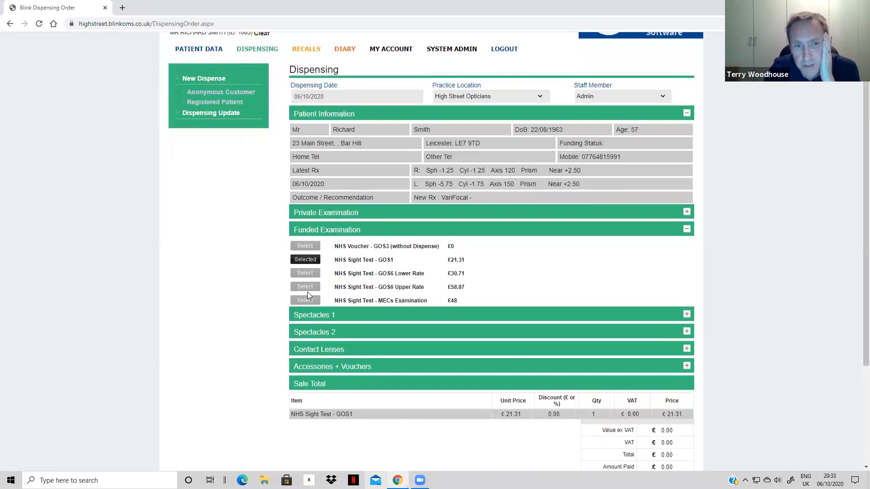
scroll(317, 286, "down", 3)
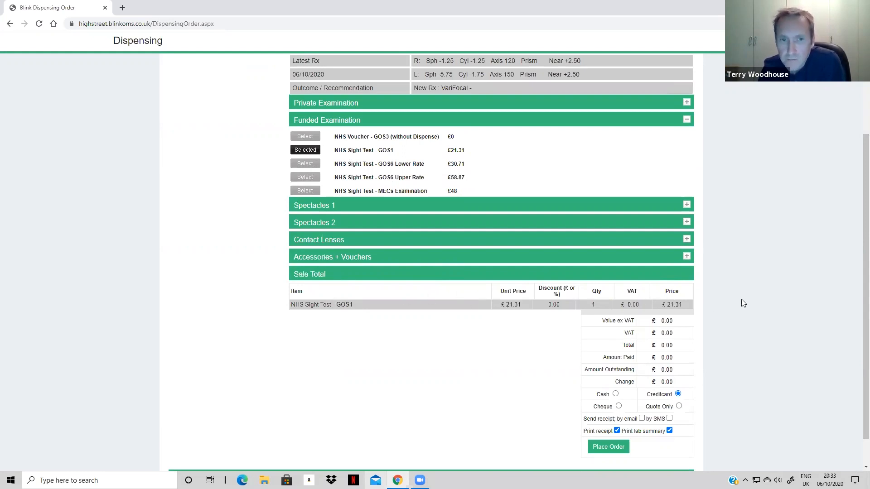
left_click(317, 209)
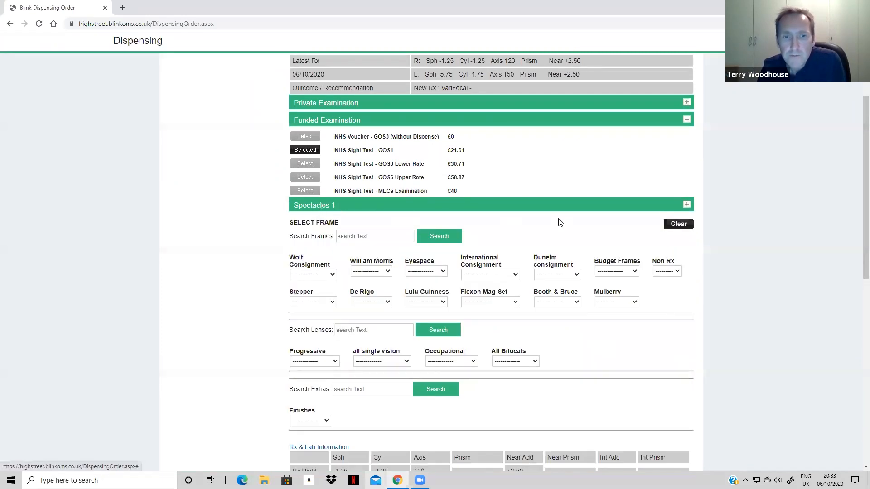
scroll(560, 222, "down", 2)
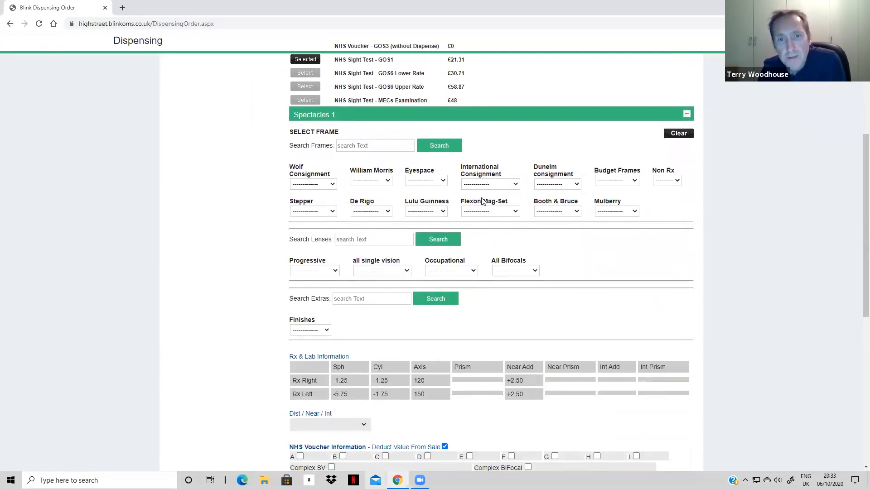
left_click(329, 183)
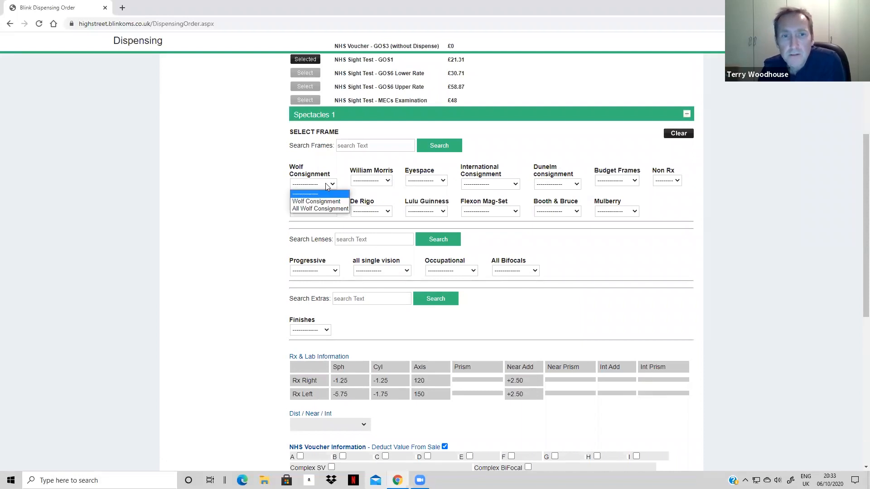
left_click(315, 209)
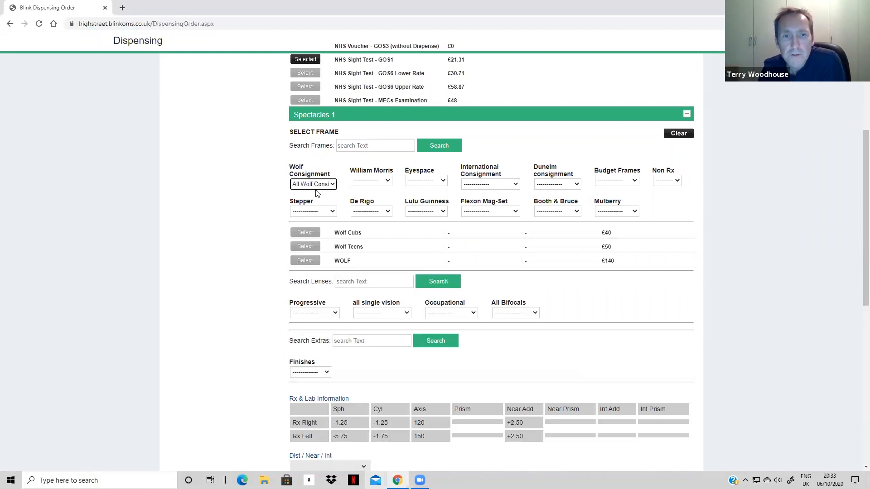
left_click(306, 262)
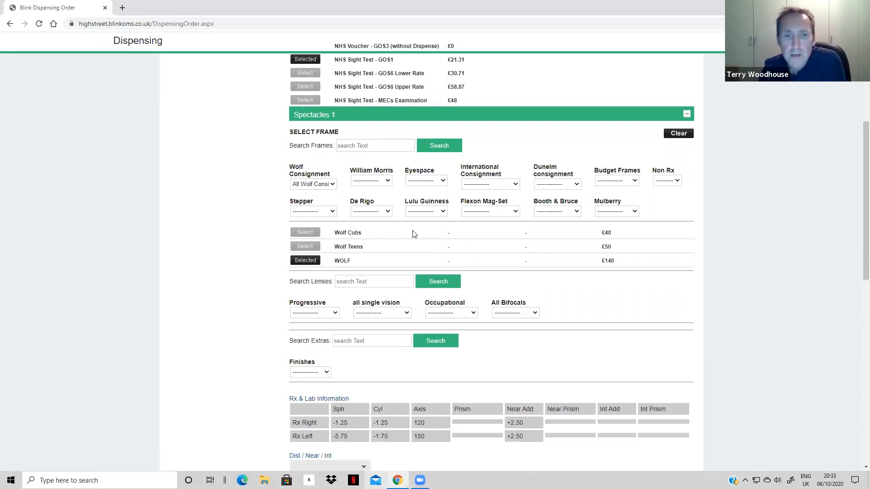
List all single vision lenses for Spectacles 1 and select Essilor Misc
scroll(412, 233, "down", 1)
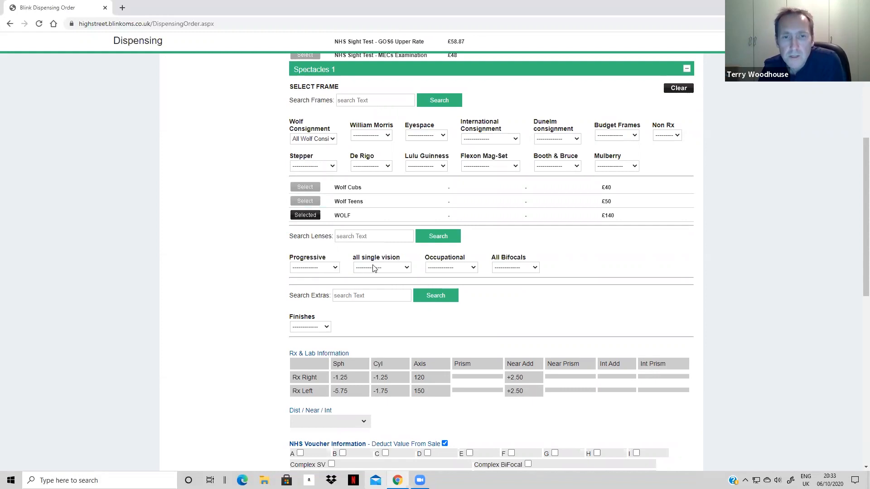
left_click(398, 268)
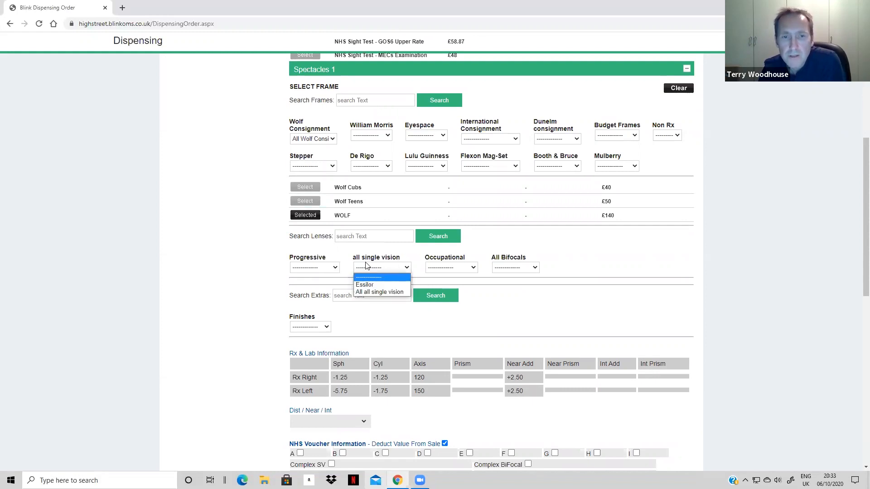
left_click(381, 292)
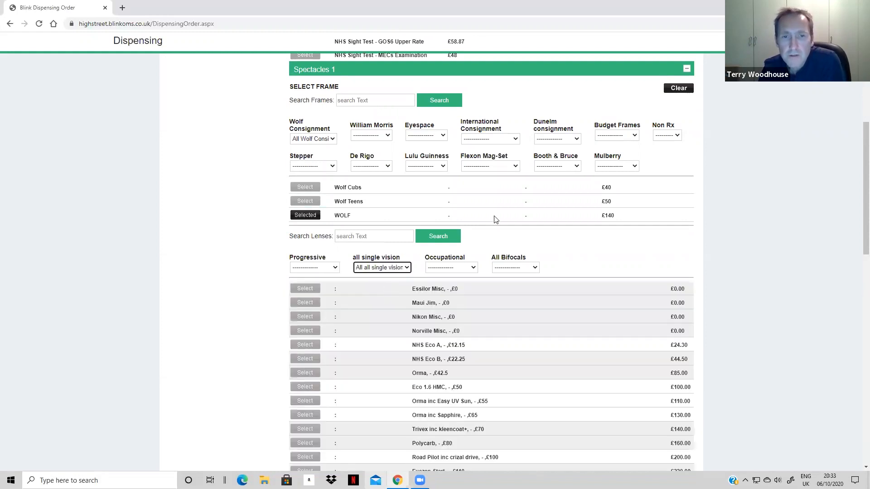
scroll(352, 266, "down", 3)
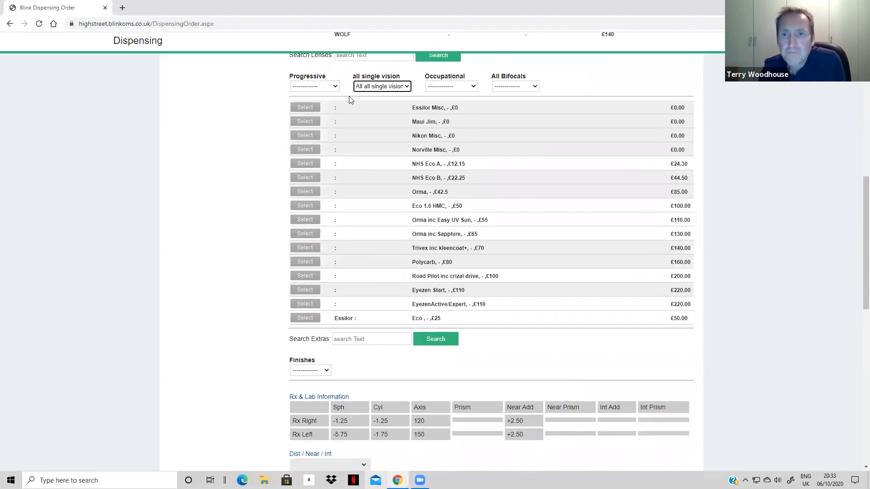
left_click(305, 107)
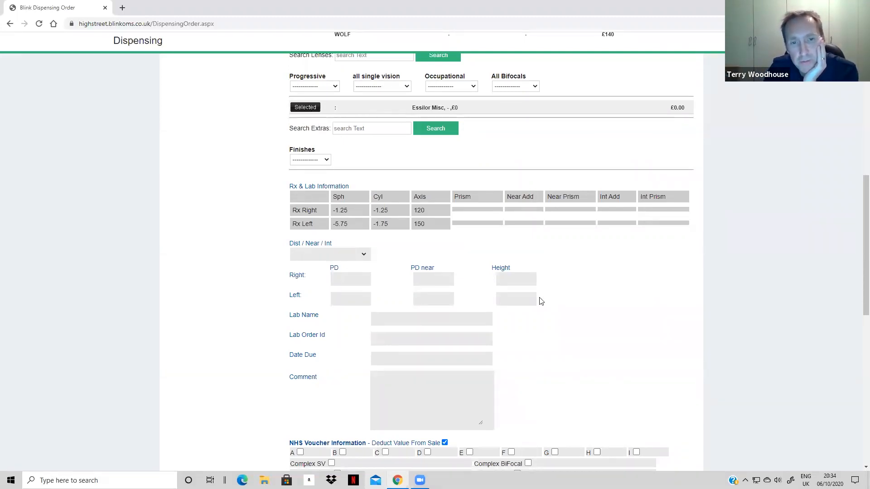
Complete the Spectacles 1 lab information with Dist, a PD of 32 for both eyes, and a due date of 20/10/2020
left_click(319, 254)
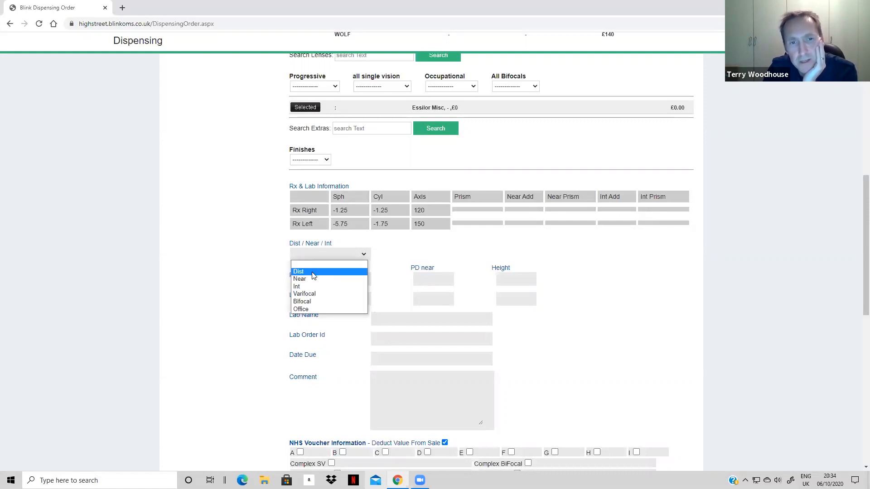
left_click(312, 271)
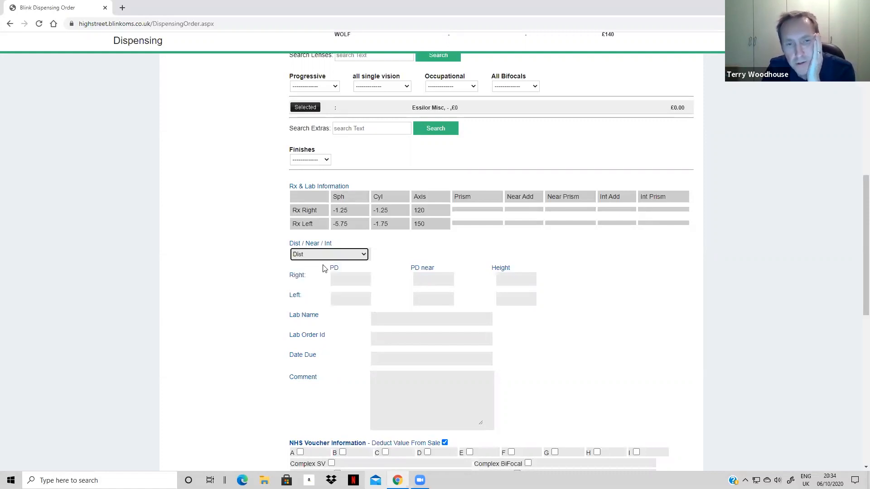
left_click(347, 280)
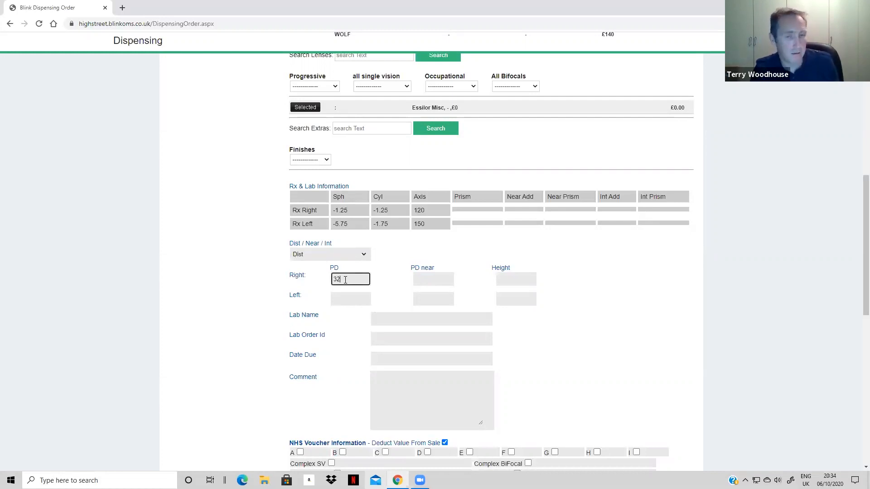
left_click(347, 303)
type("32")
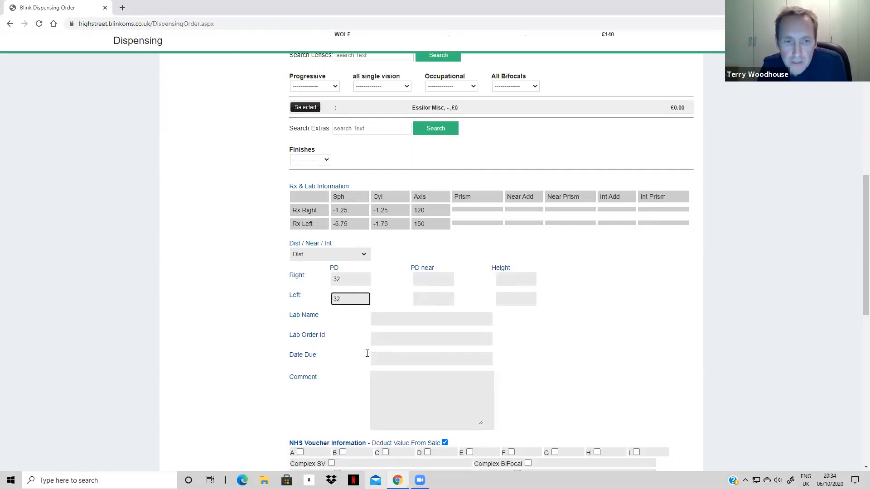
left_click(388, 361)
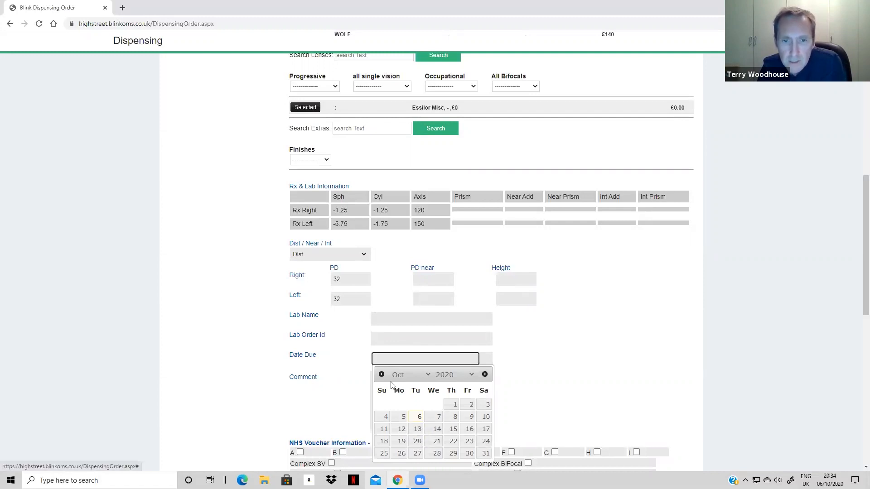
left_click(417, 442)
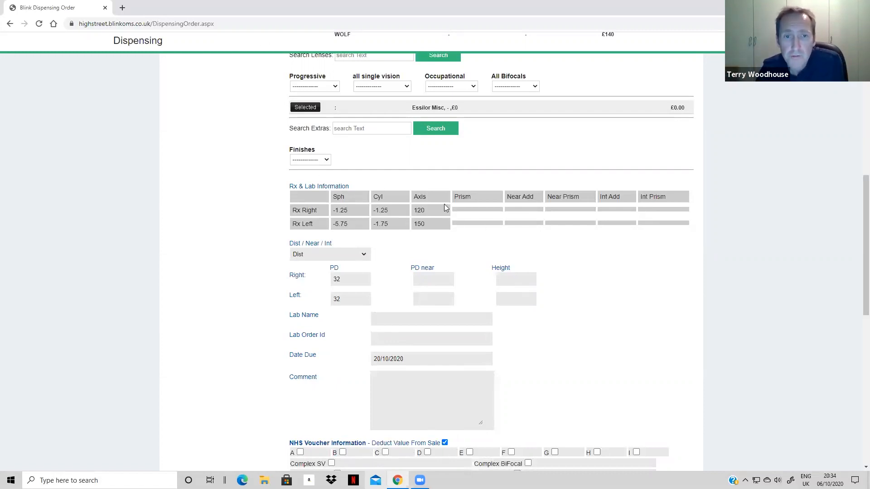
Reprice the WOLF frame at £99 with the frame description Wolf Consignment XYZ, and apply NHS voucher A to Spectacles 1
scroll(443, 208, "down", 1)
scroll(447, 195, "down", 1)
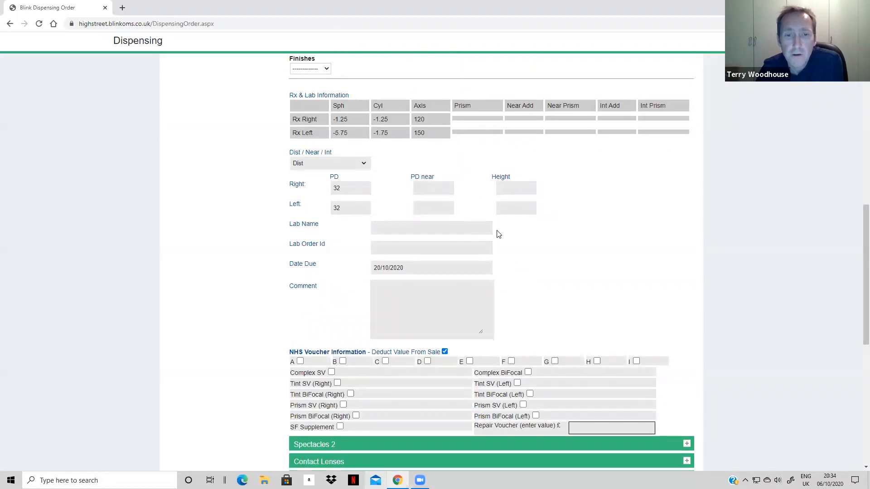
scroll(489, 218, "down", 2)
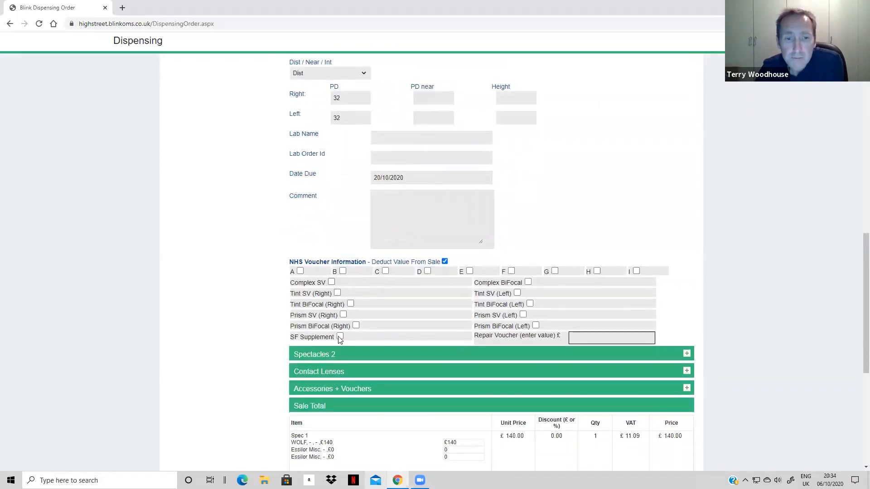
scroll(358, 266, "down", 3)
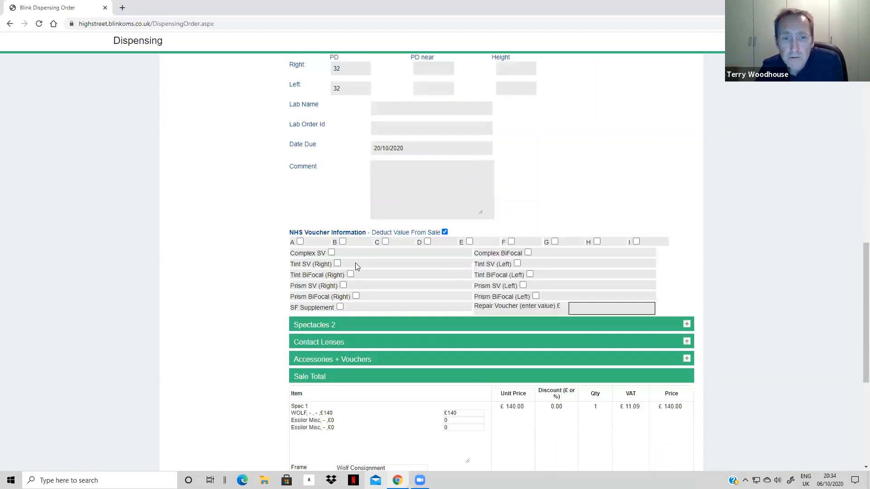
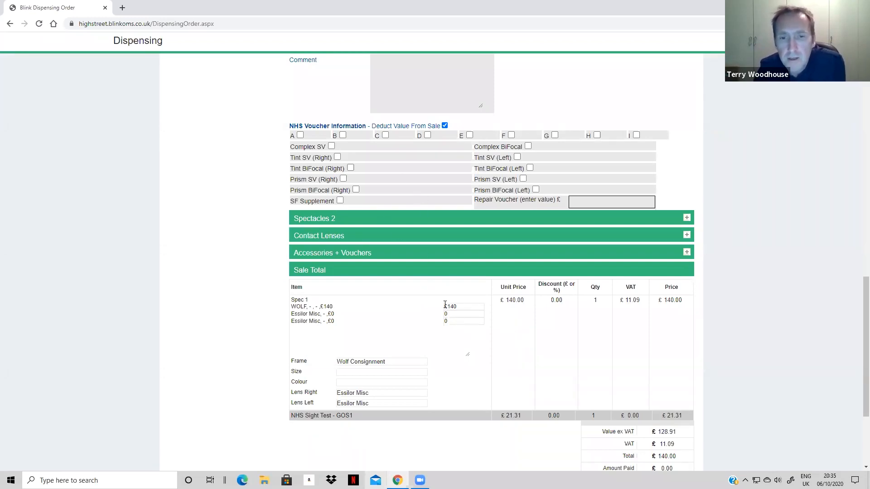
left_click(447, 306)
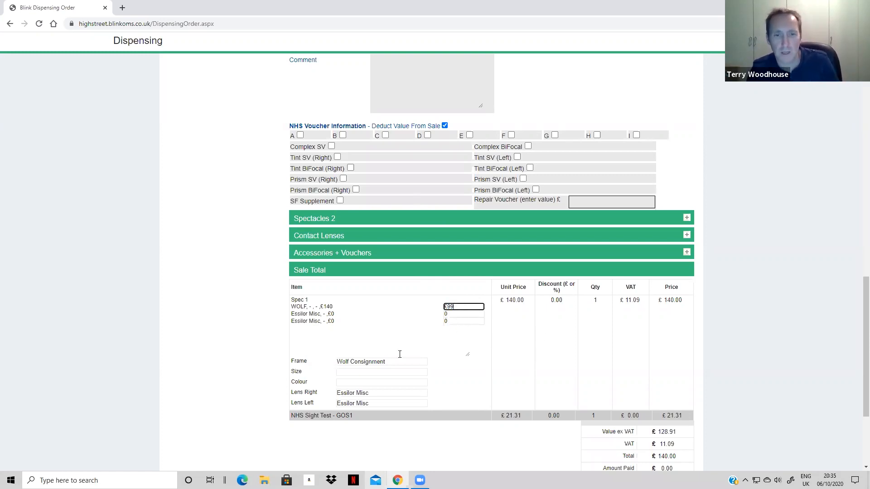
type("£99")
left_click(426, 362)
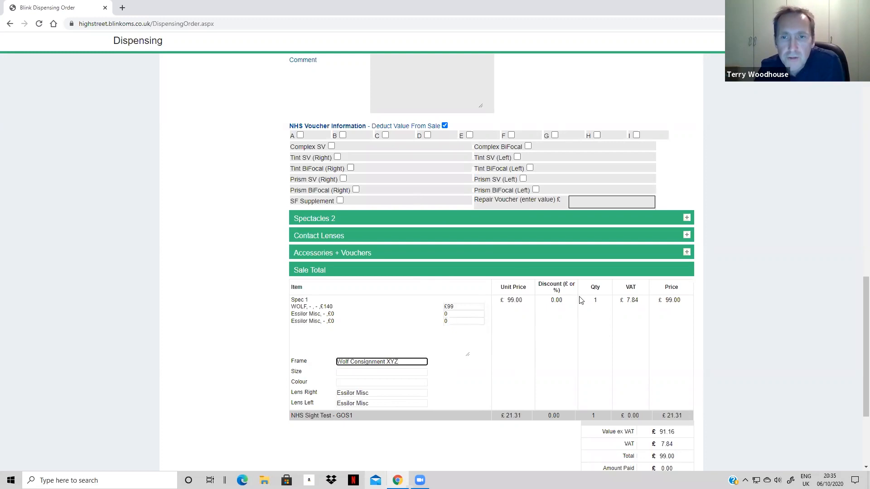
left_click(300, 136)
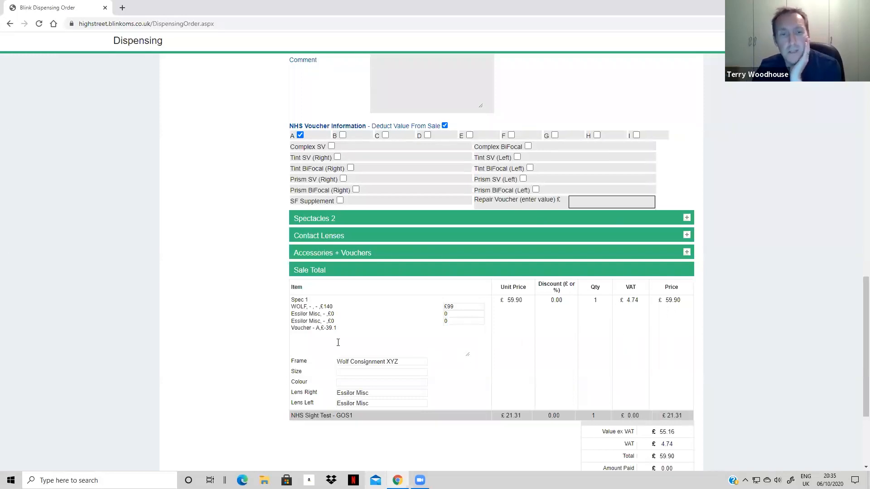
Add the 1 Day Acuvue Define contact lenses at £25.00 per eye to the sale
scroll(472, 299, "down", 1)
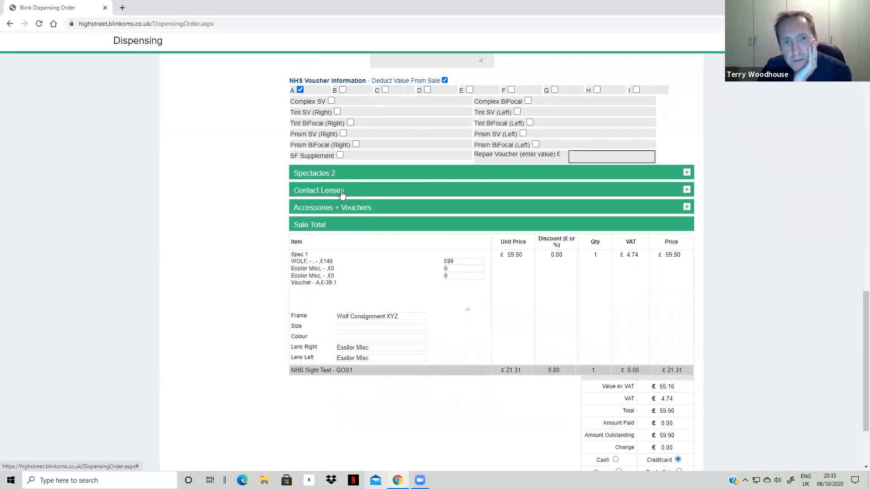
left_click(341, 190)
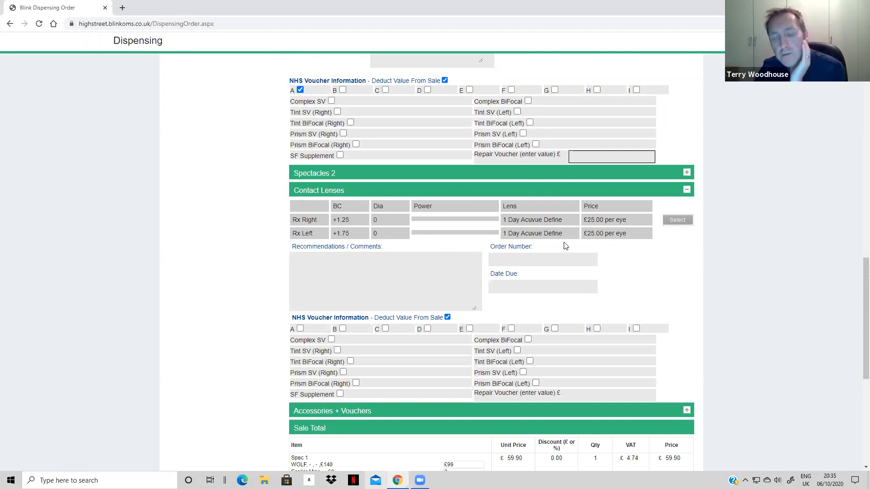
left_click(678, 221)
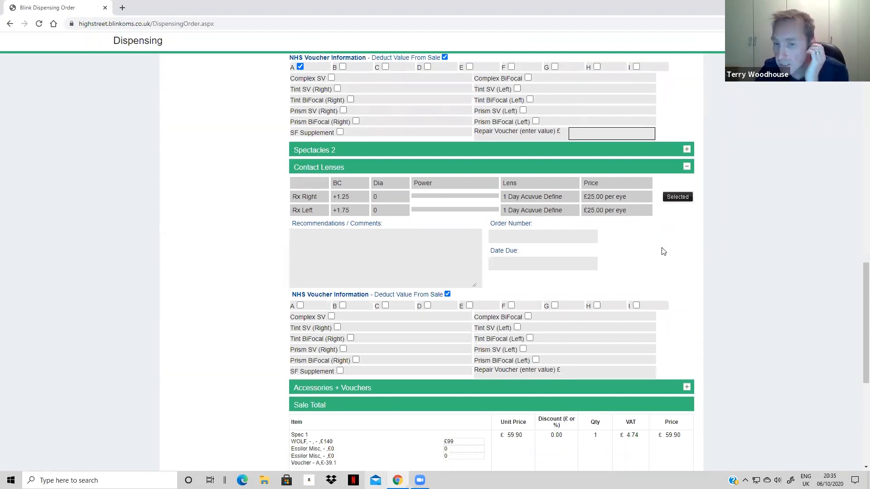
scroll(654, 247, "down", 5)
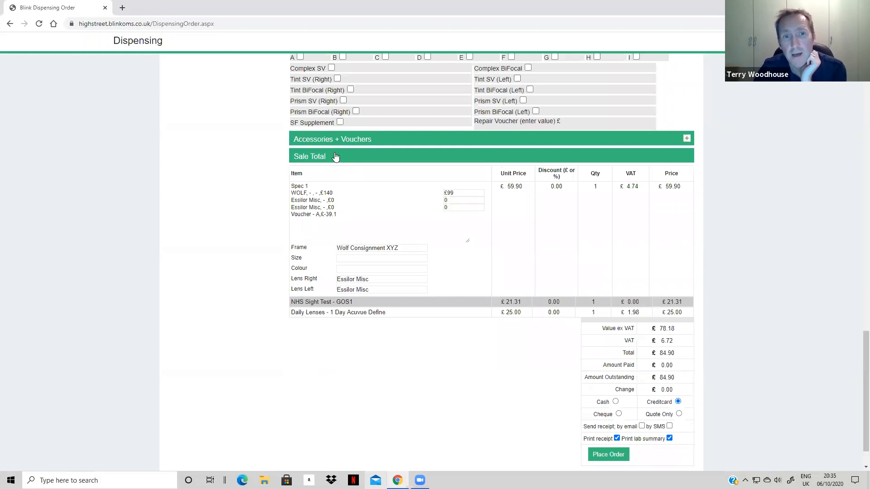
Add the Alcom solution Opti-free Puremoist 2x300ml at £26 to the sale from the accessories
scroll(334, 160, "up", 6)
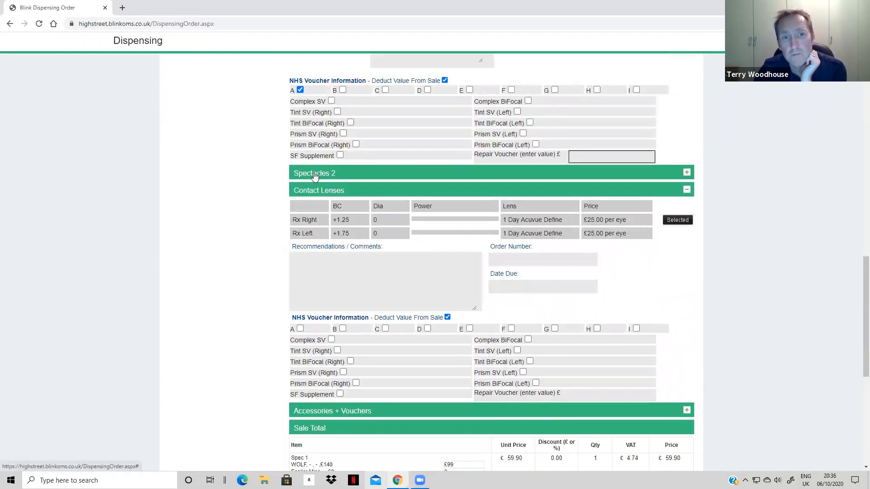
scroll(327, 226, "down", 3)
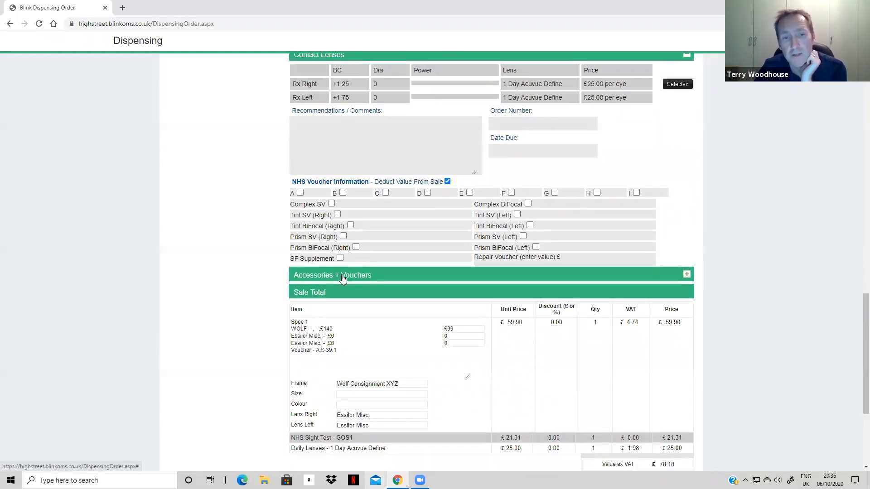
left_click(342, 276)
scroll(346, 173, "down", 3)
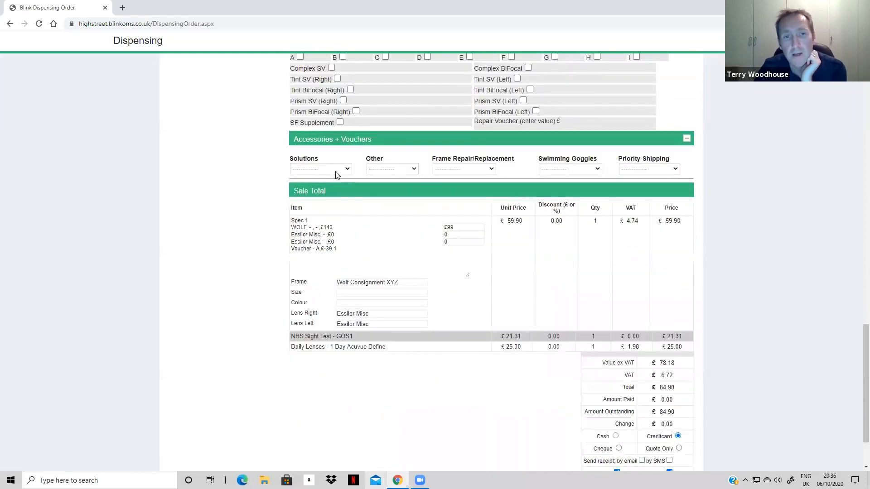
left_click(345, 173)
left_click(308, 187)
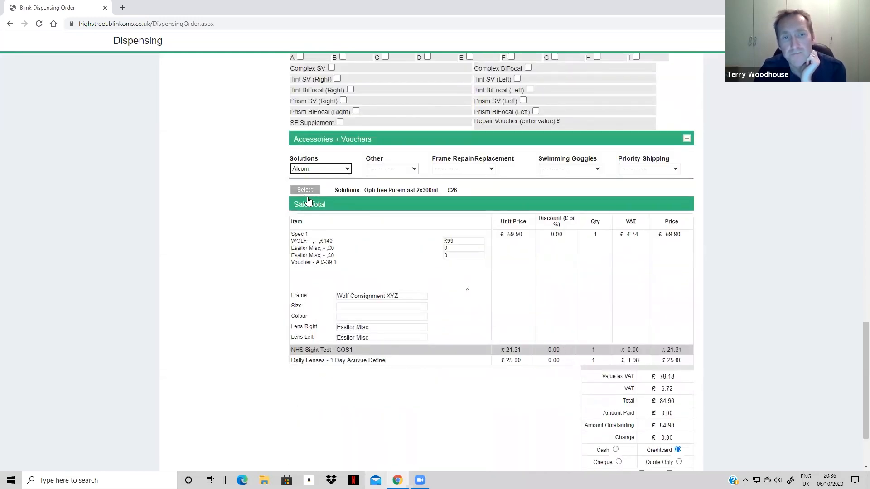
left_click(306, 190)
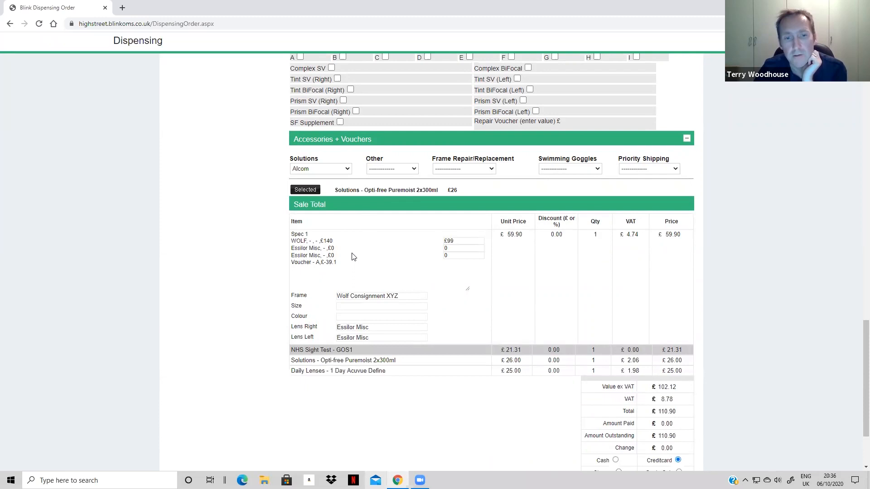
Set the amount paid for the sale to £100
scroll(539, 253, "down", 3)
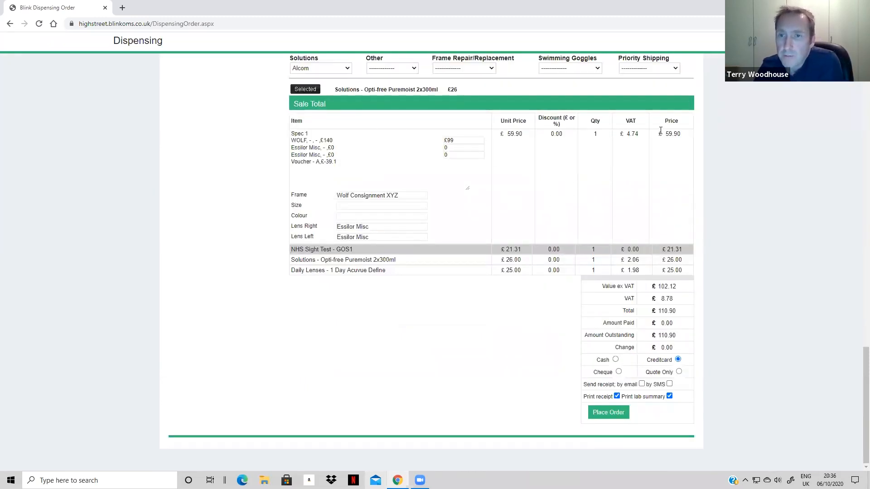
left_click(679, 322)
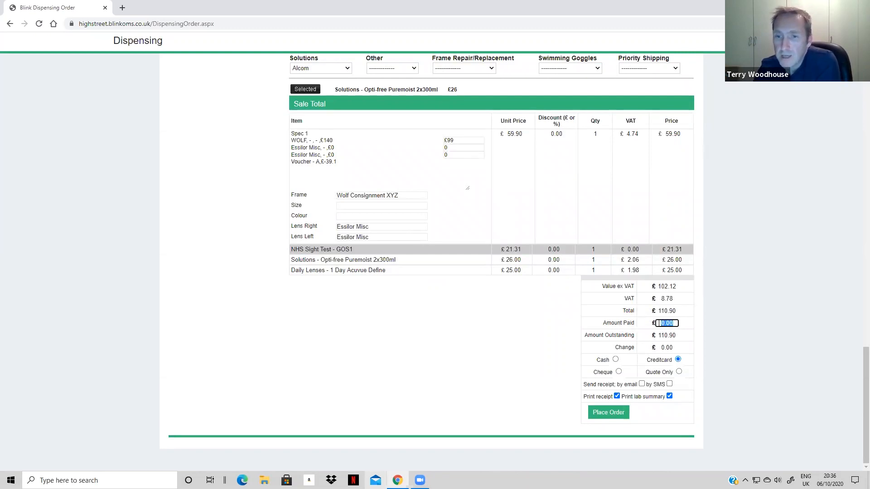
type("1")
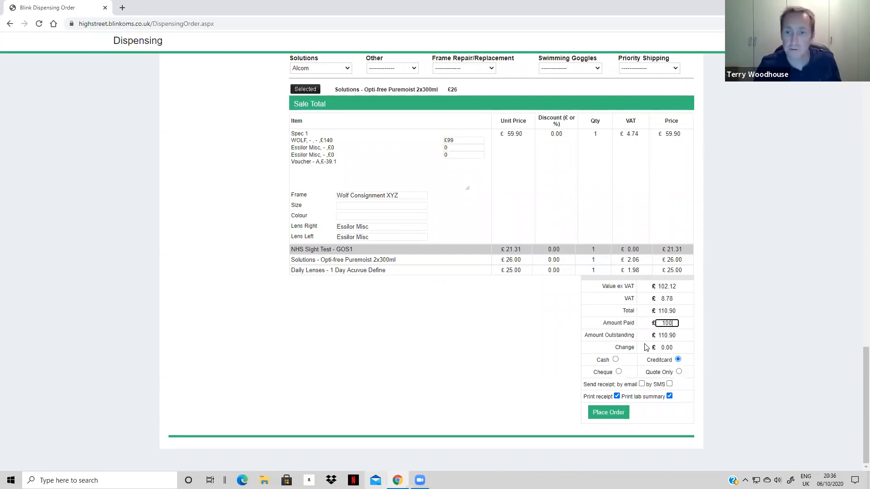
type("00")
left_click(665, 313)
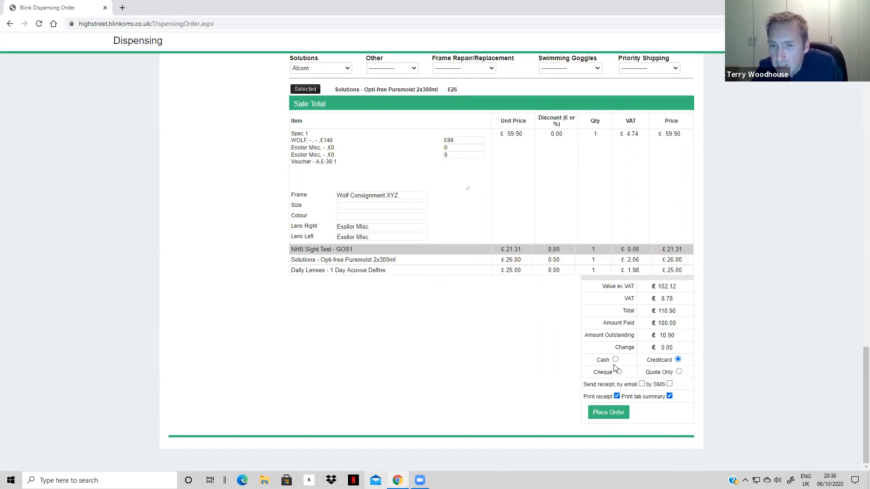
left_click(641, 385)
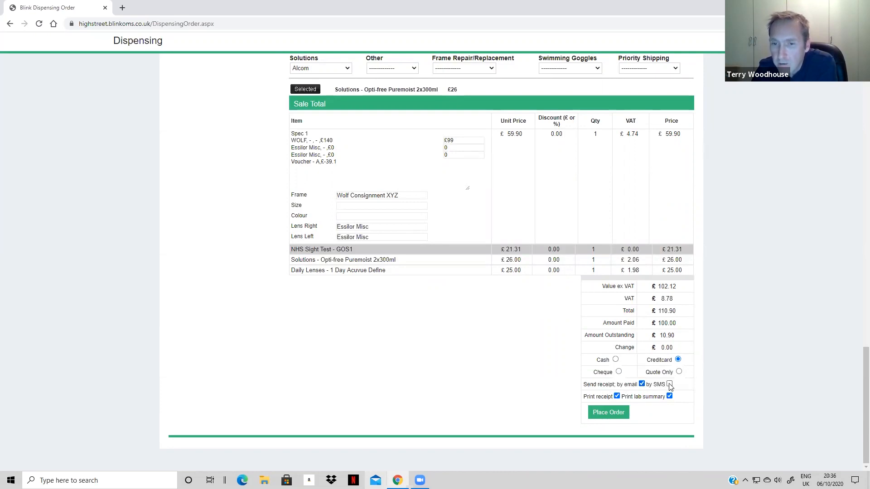
left_click(670, 384)
left_click(642, 384)
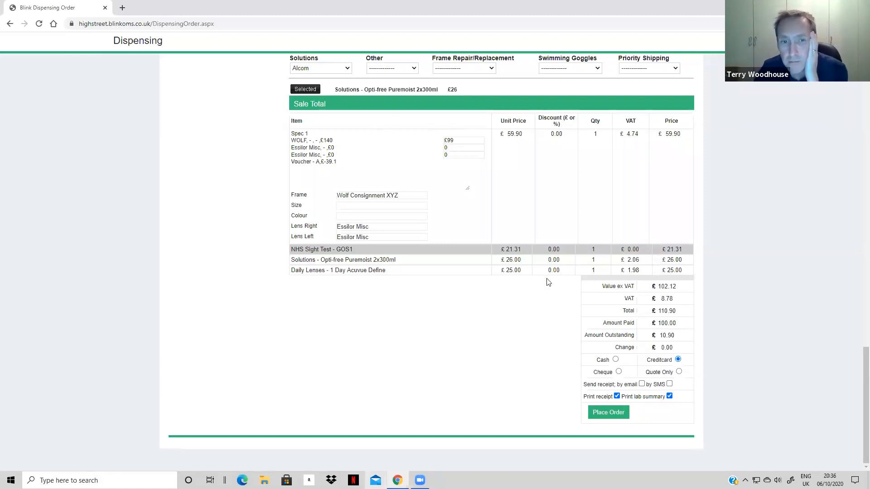
Place the order without the lab summary printout, accept the sale confirmation and dismiss the receipt's print preview
left_click(669, 396)
left_click(617, 396)
left_click(611, 414)
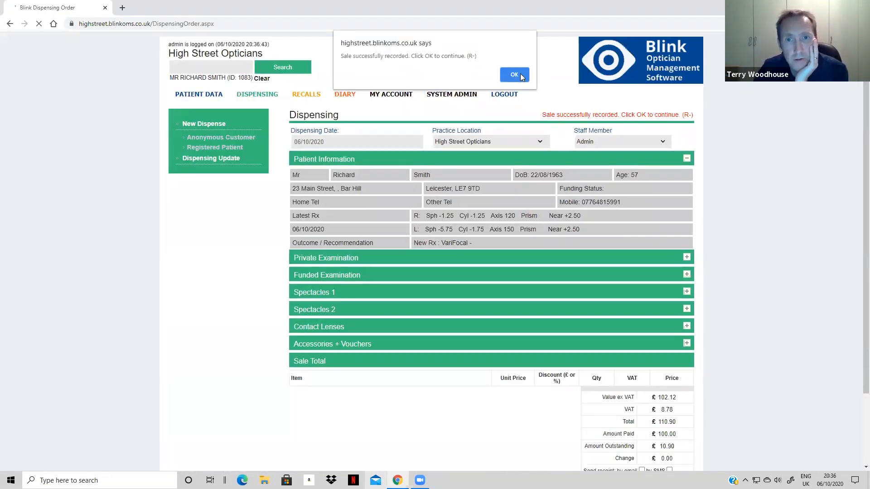
left_click(515, 75)
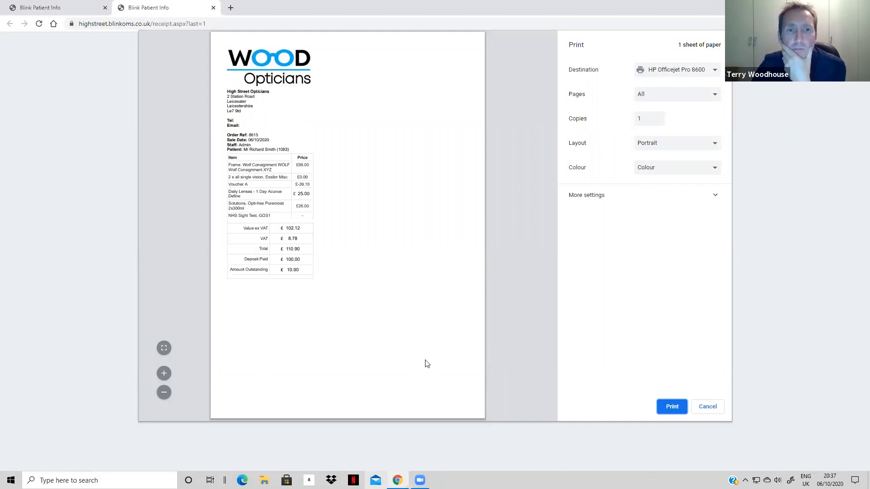
left_click(708, 408)
left_click(213, 8)
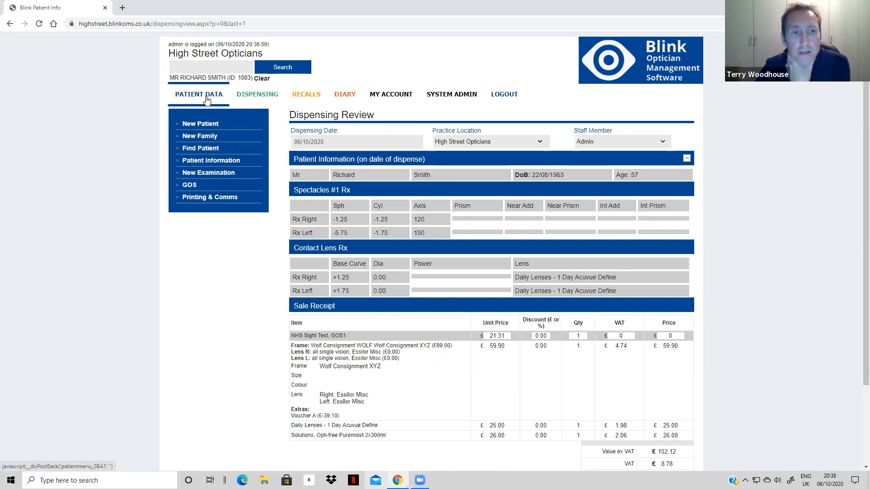
Examine the patient's pre-filled GOS2 prescription form and GOS1 sight test application, closing each one
left_click(190, 186)
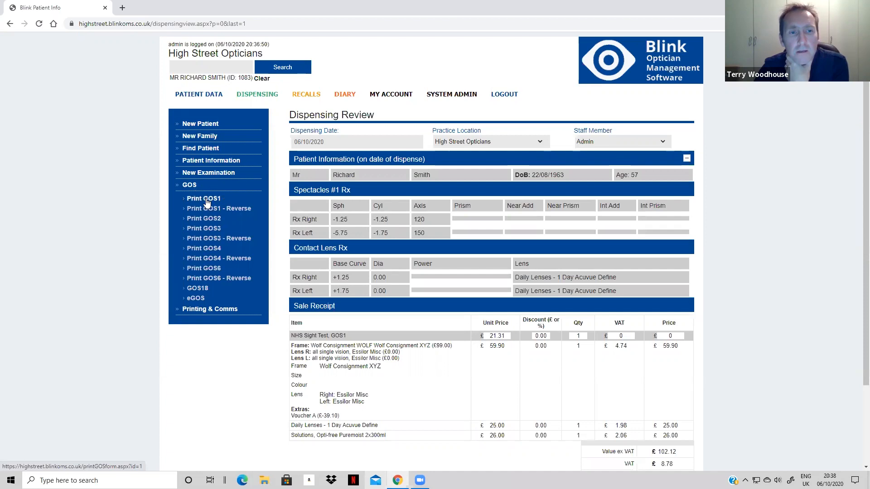
left_click(212, 218)
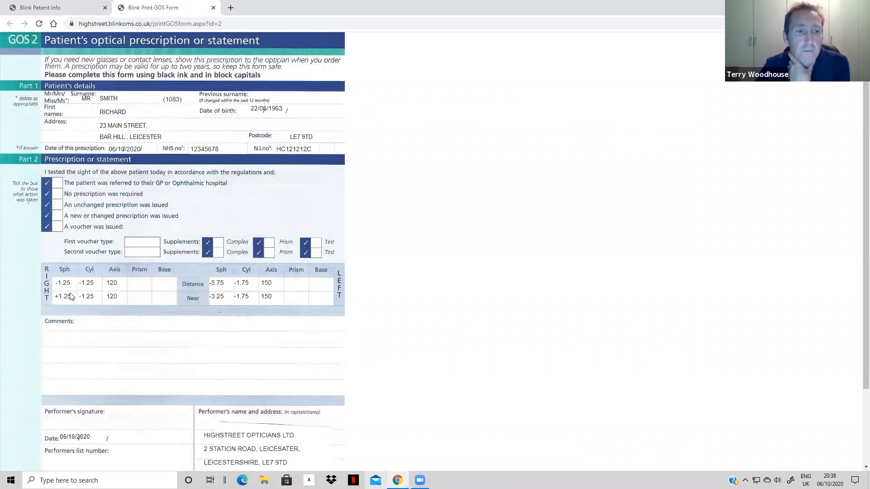
scroll(287, 351, "down", 2)
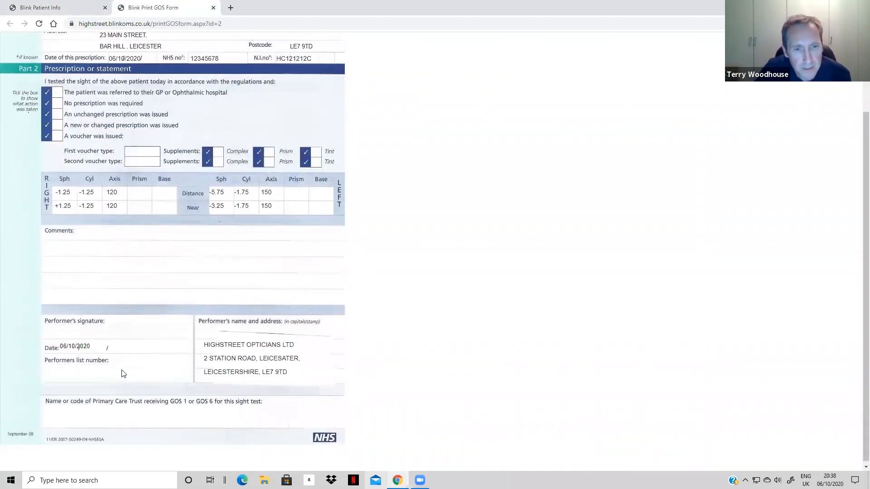
scroll(159, 236, "up", 2)
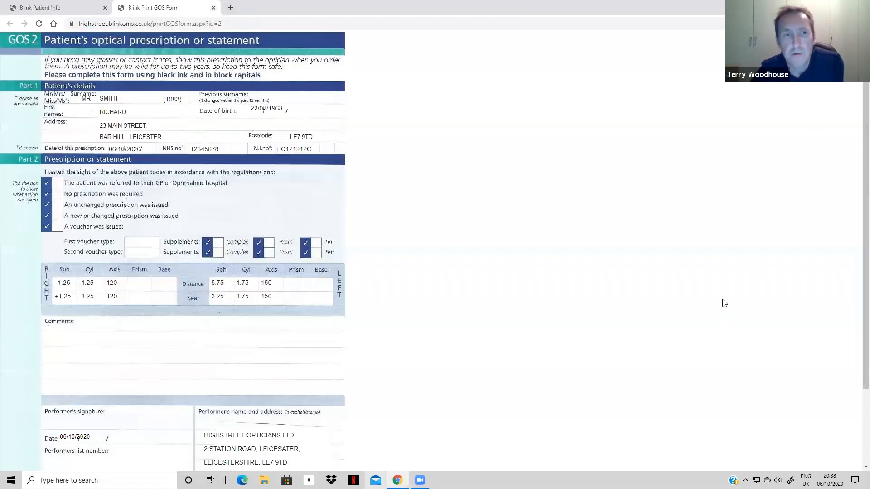
left_click(213, 8)
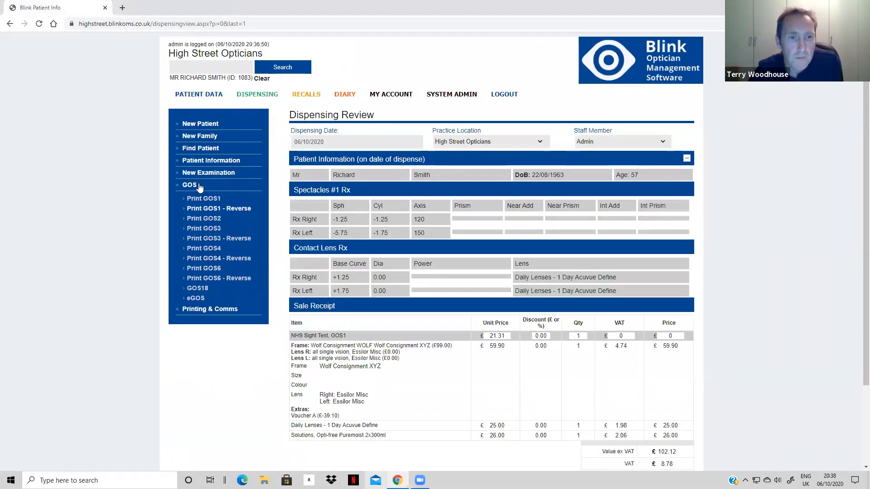
left_click(212, 201)
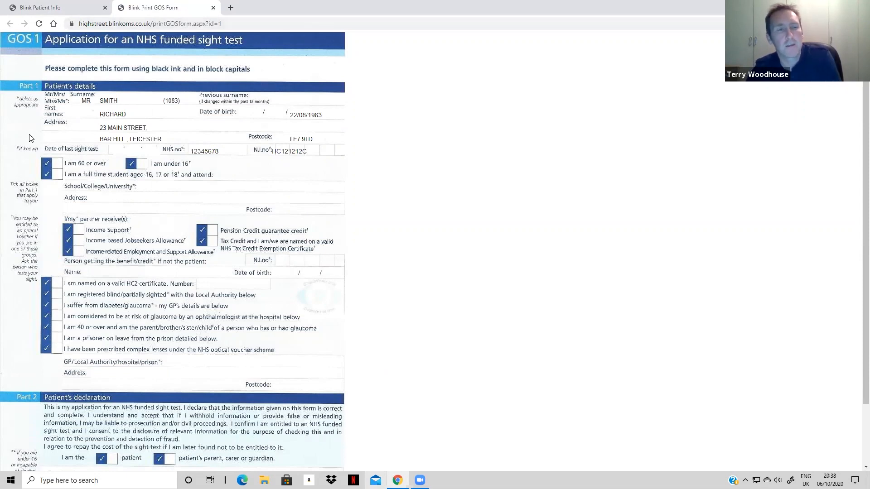
left_click(213, 8)
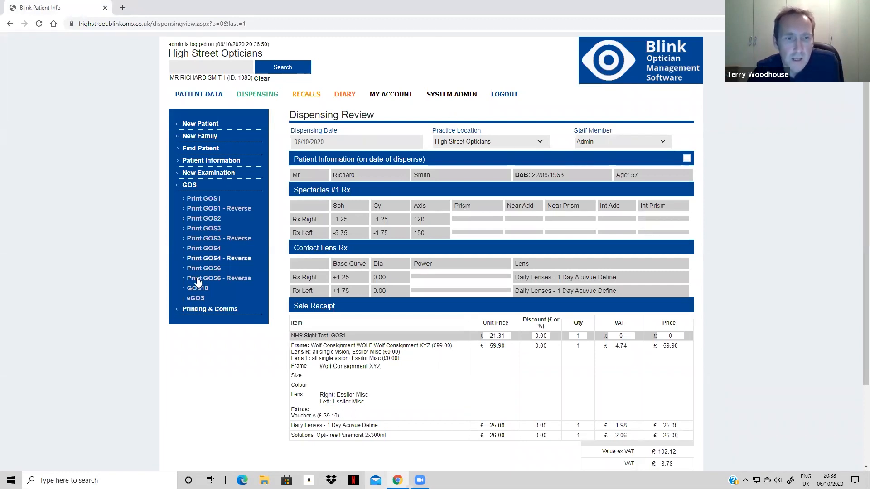
Open the eGOS voucher submissions and filter the claims by the patient's ID
left_click(194, 301)
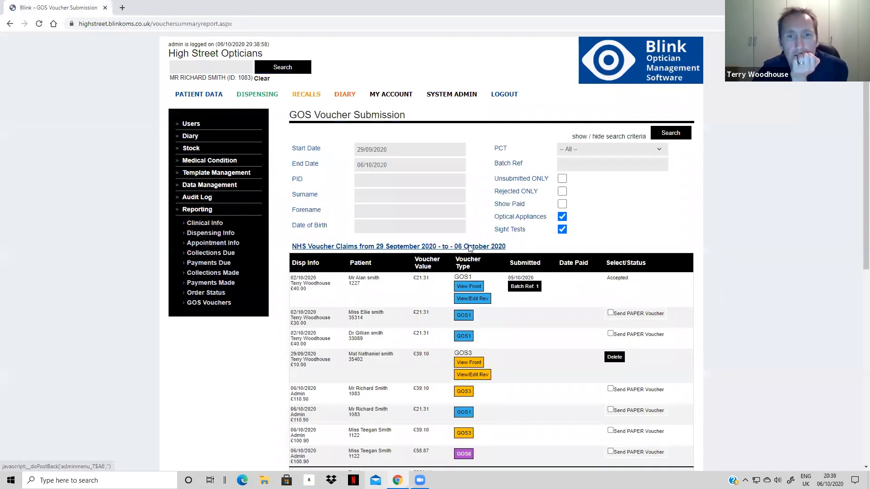
scroll(378, 252, "down", 1)
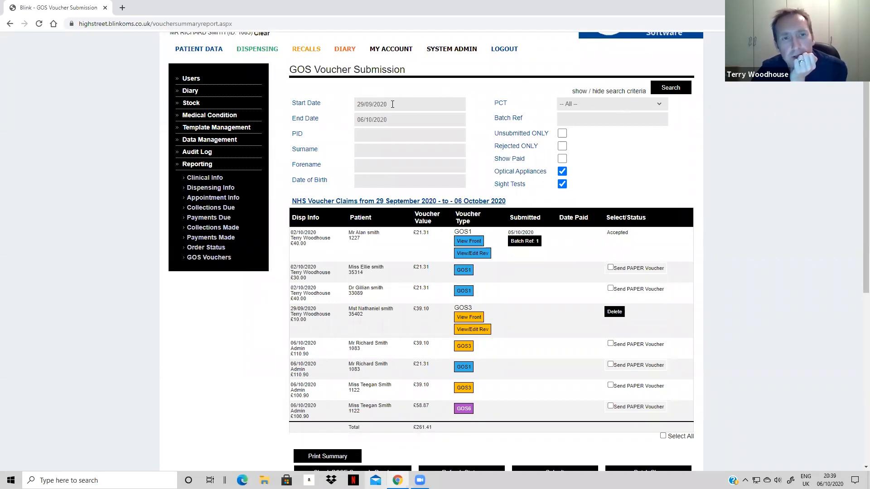
left_click(392, 105)
left_click(399, 91)
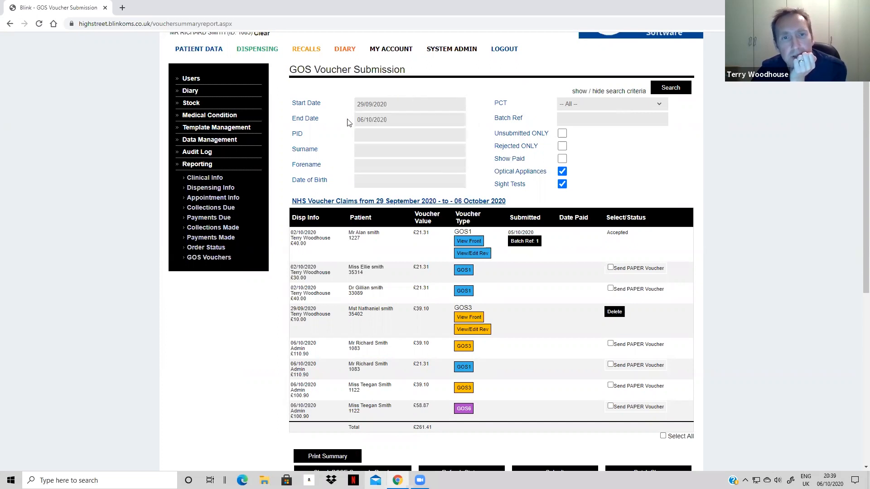
left_click(363, 134)
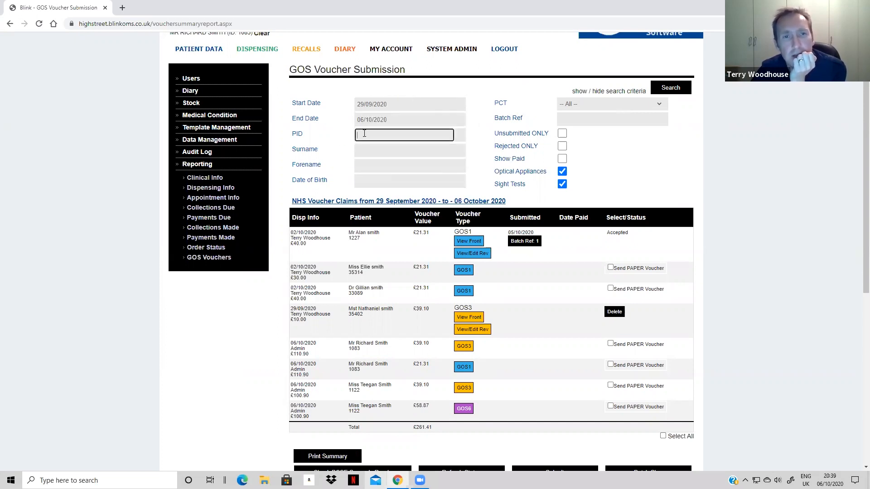
scroll(349, 136, "up", 1)
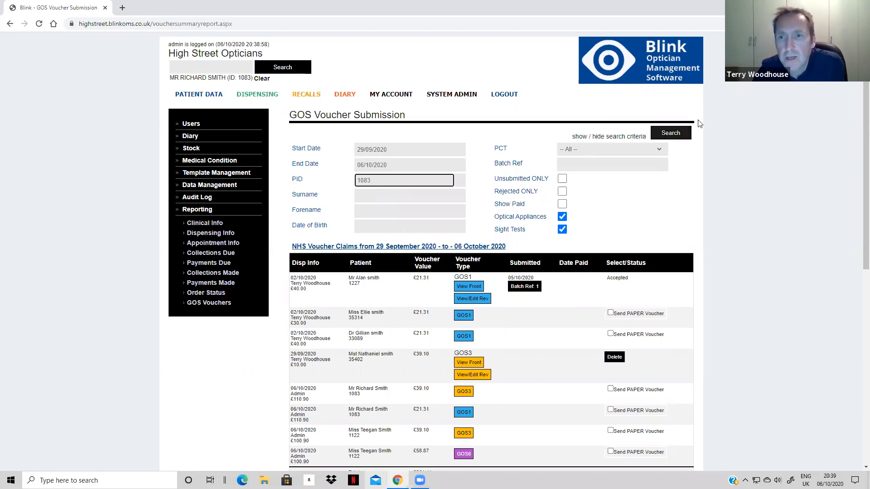
left_click(671, 136)
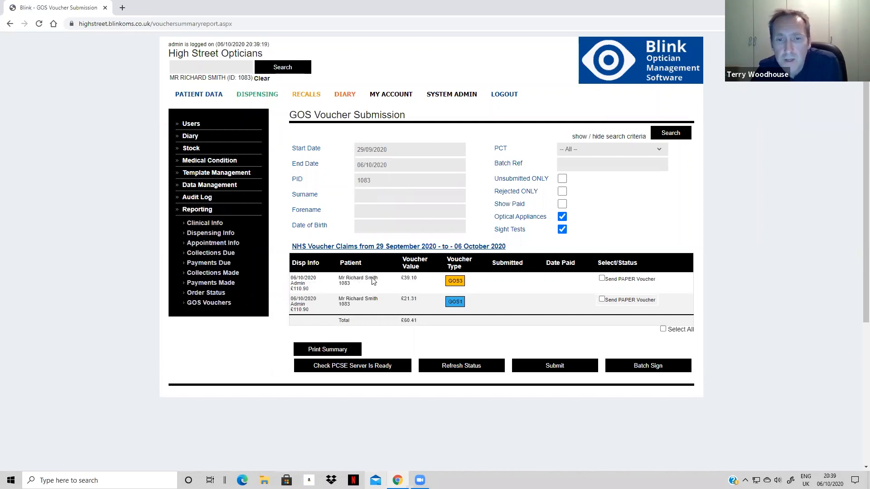
Mark both the GOS3 and GOS1 claims of the patient to send as paper vouchers
left_click(450, 304)
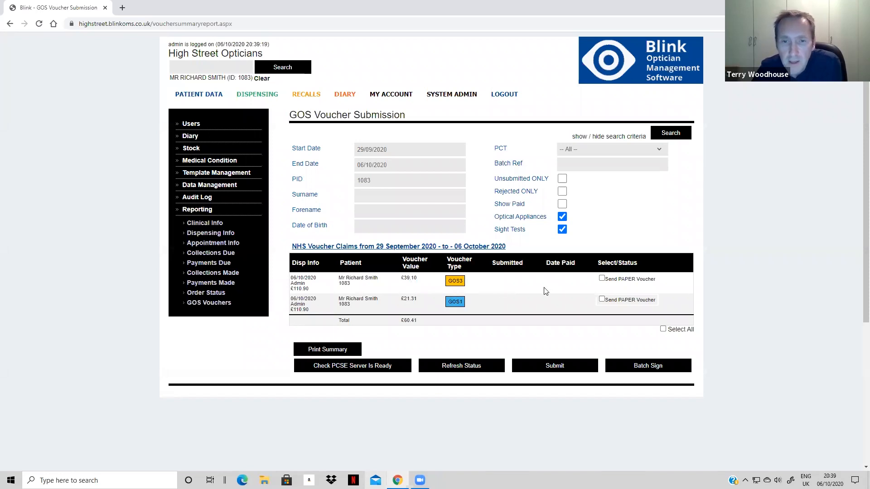
scroll(548, 292, "down", 2)
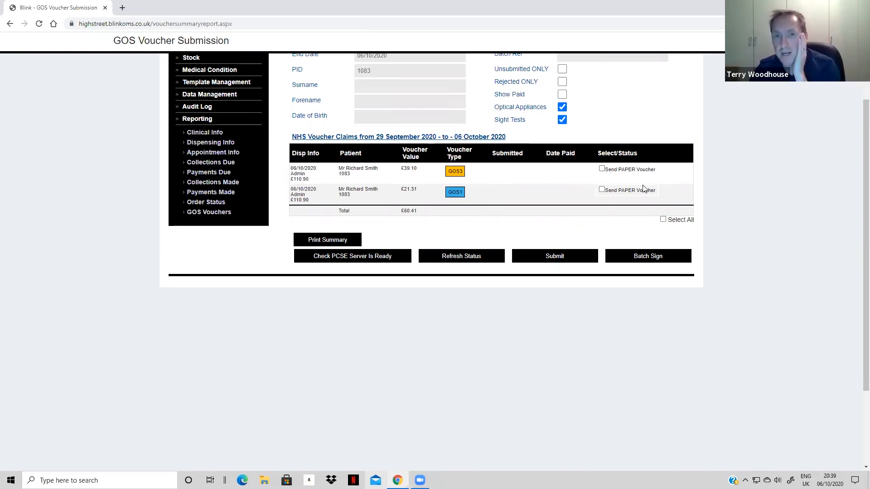
scroll(485, 217, "up", 1)
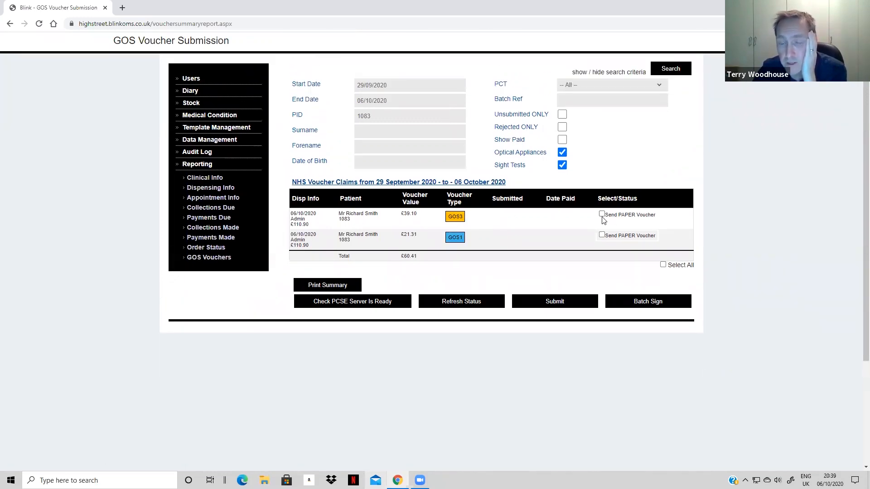
left_click(602, 215)
left_click(602, 235)
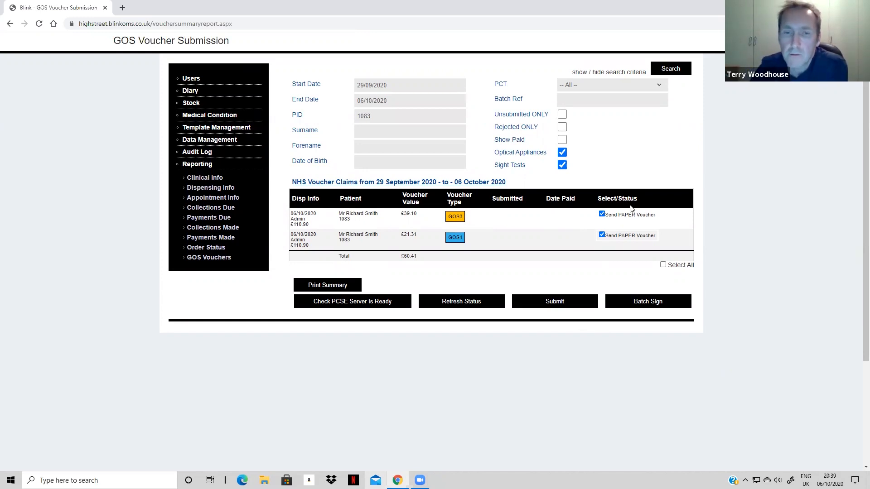
Unmark the GOS3 and GOS1 claims as paper vouchers and open the patient's GOS1 sight test application
left_click(601, 214)
left_click(601, 235)
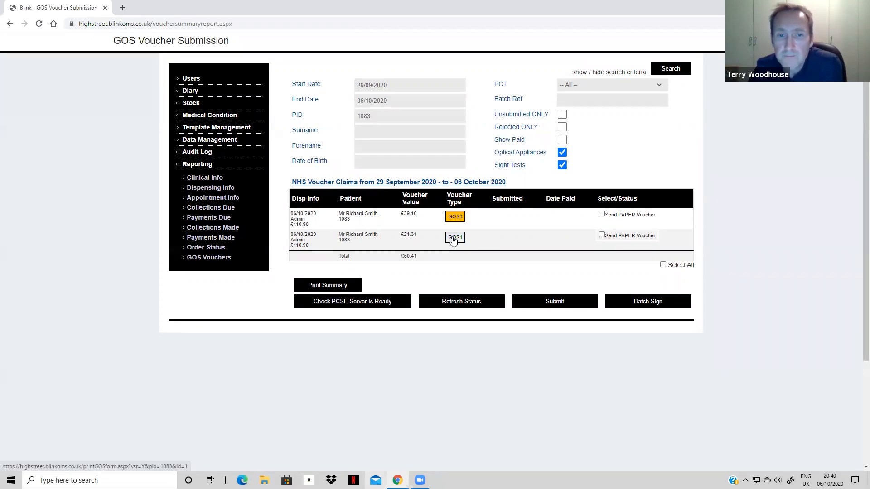
left_click(453, 240)
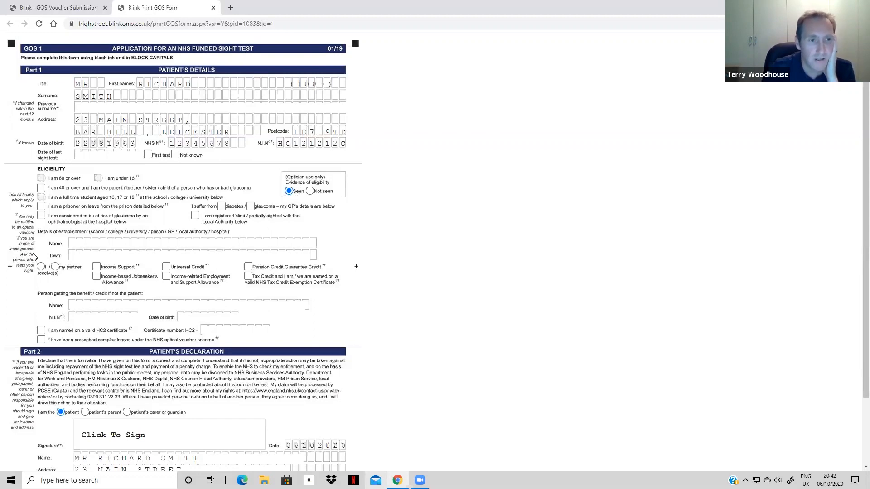
Complete and save the GOS1 front page with the patient receiving Income Support, a first test and a freehand patient's signature
left_click(40, 267)
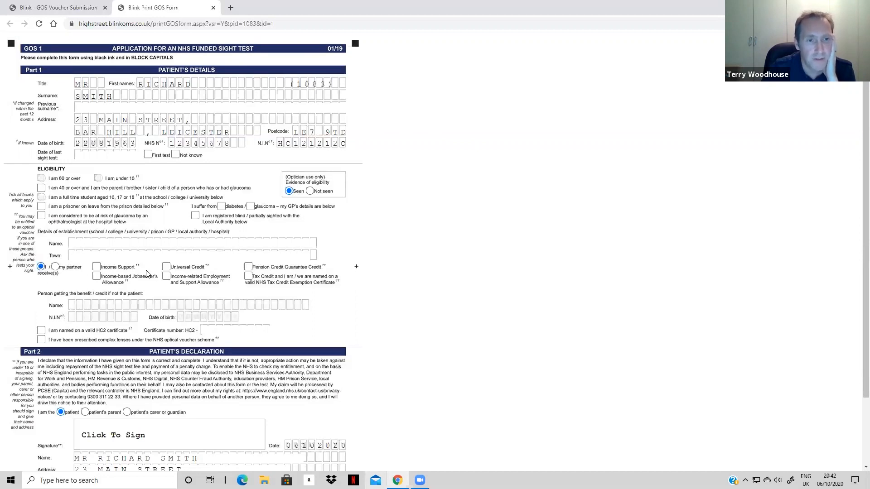
left_click(97, 267)
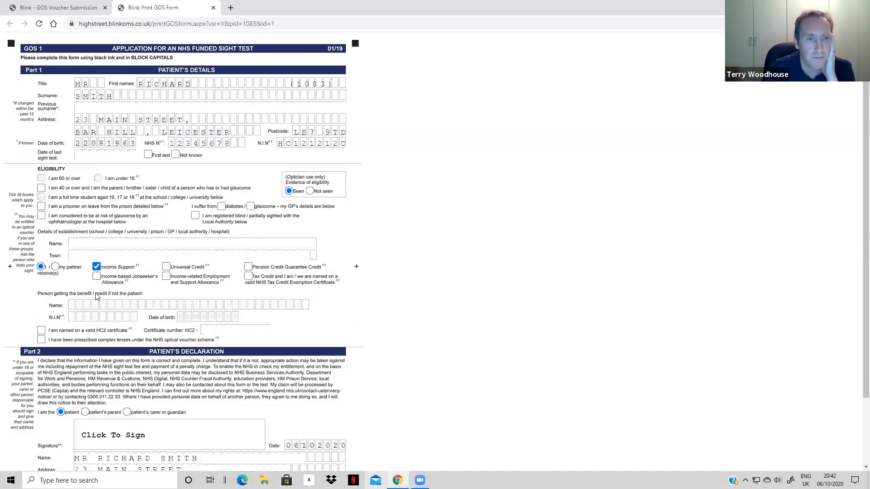
scroll(89, 351, "down", 3)
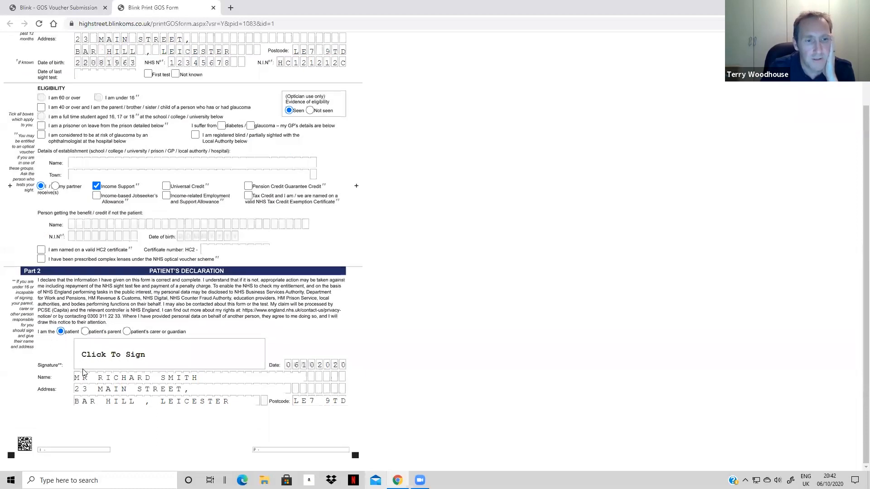
left_click(121, 358)
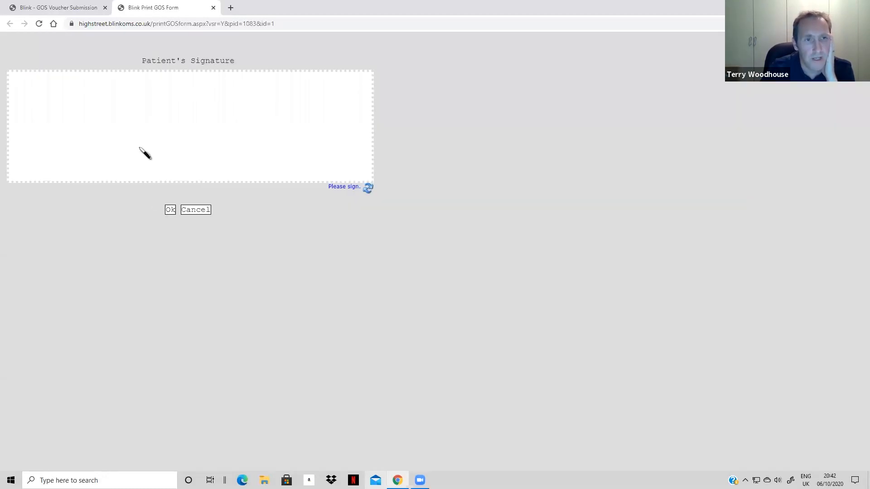
mouse_move(106, 96)
left_mouse_down()
mouse_move(121, 126)
mouse_move(249, 118)
mouse_move(208, 131)
mouse_move(218, 142)
left_mouse_up()
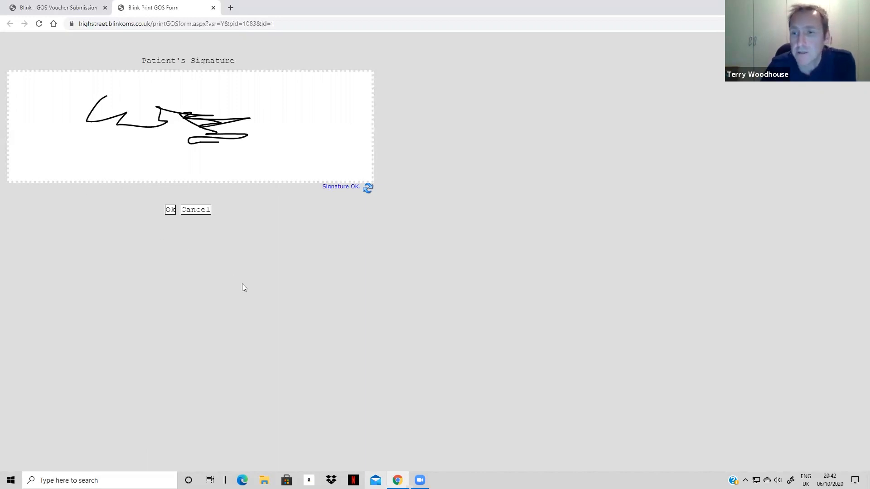
left_click(170, 211)
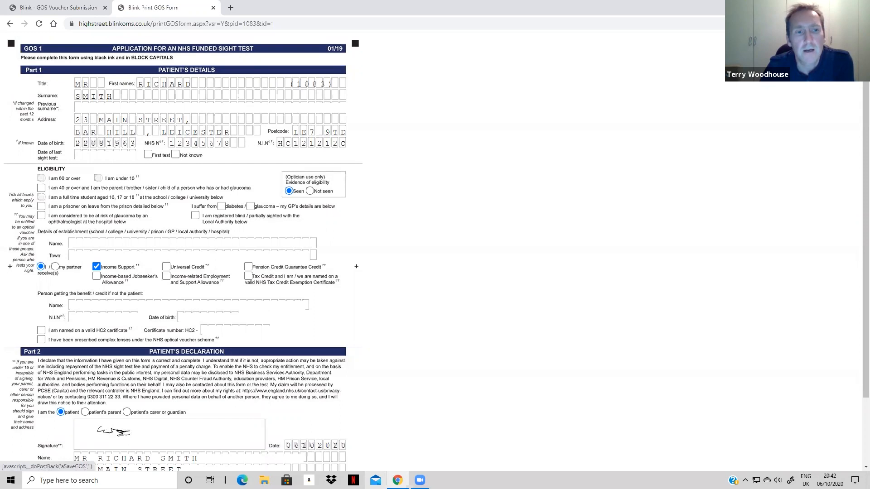
left_click(149, 155)
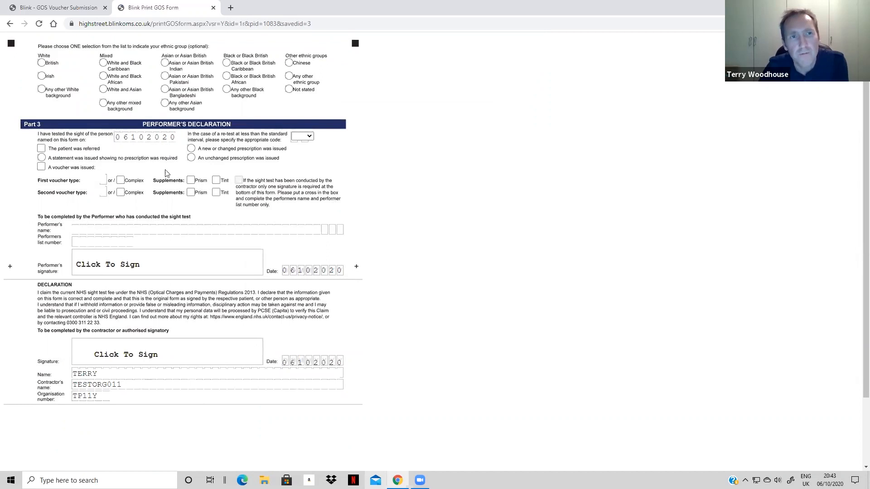
Close the form, refresh the voucher claims and review the saved front page of the GOS1 claim
left_click(214, 8)
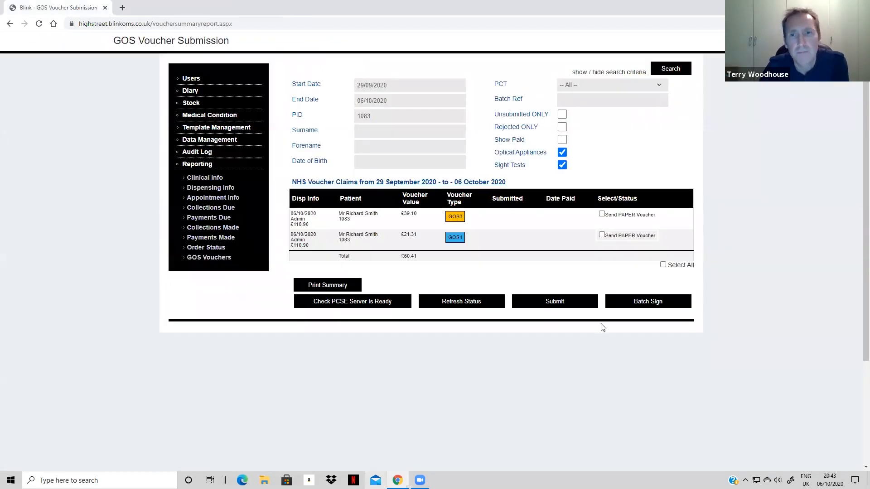
left_click(670, 69)
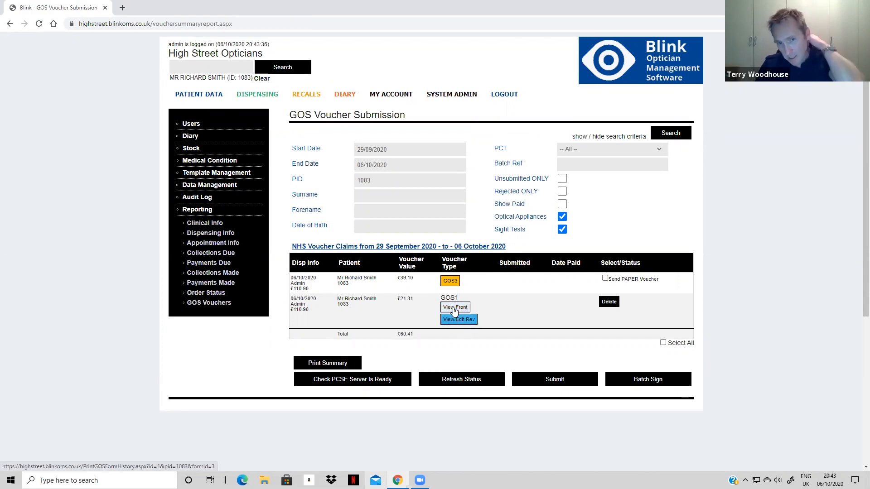
left_click(454, 310)
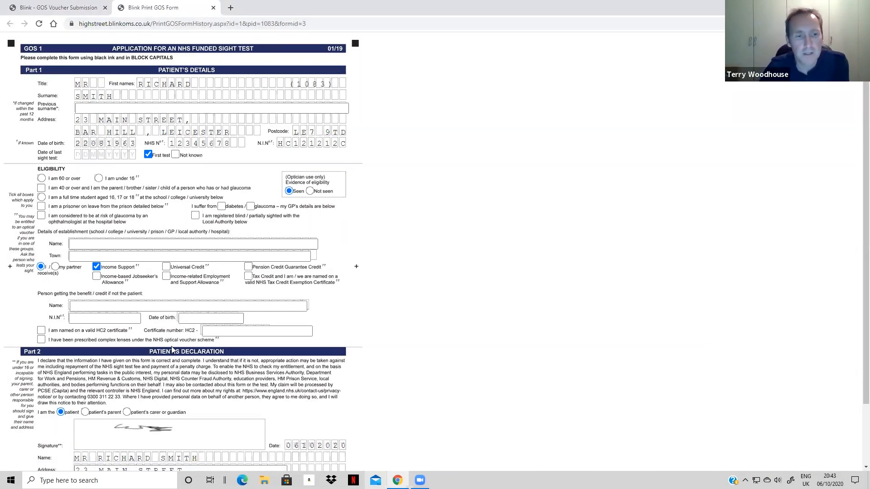
left_click(213, 8)
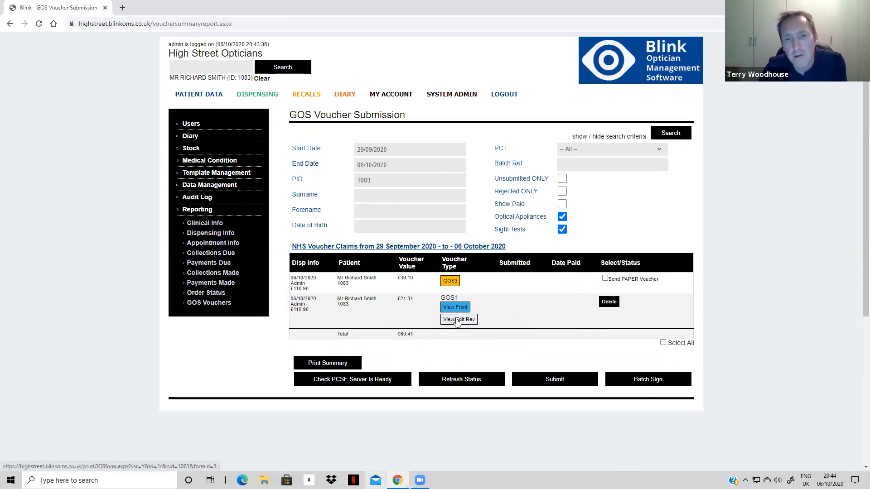
Open the reverse of the GOS1 claim and record a new or changed prescription, re-test code 3.1 and first voucher type A
left_click(458, 320)
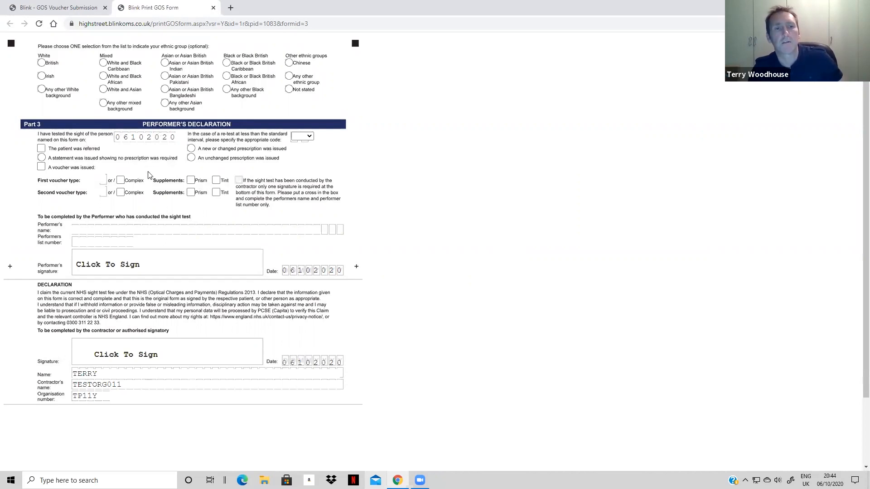
left_click(190, 149)
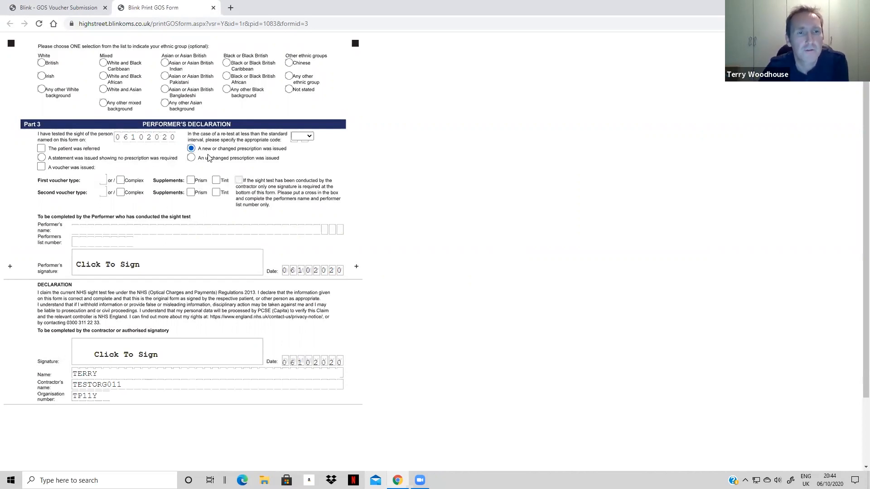
left_click(306, 137)
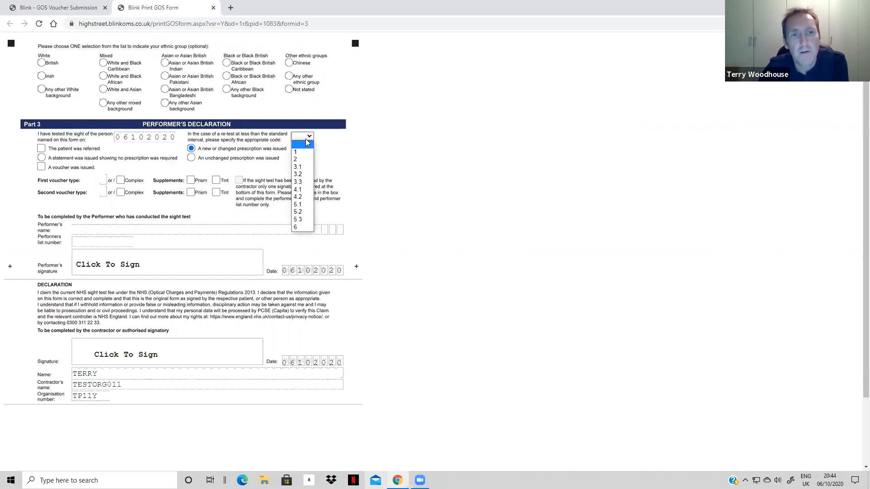
left_click(303, 168)
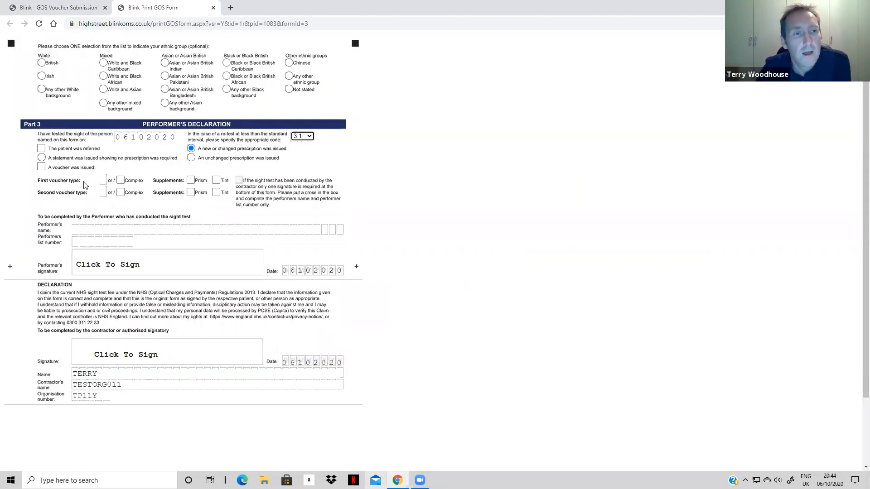
left_click(103, 181)
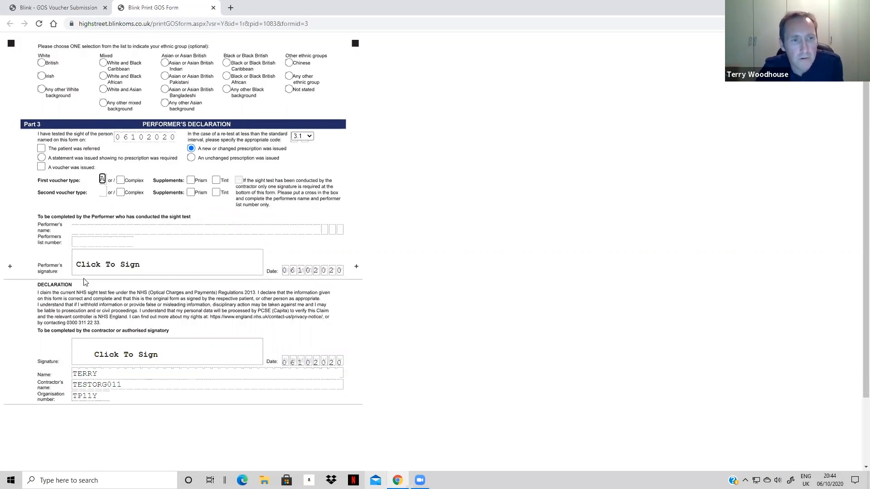
Fill in the performer's list number and name on the GOS1 reverse, save the form and acknowledge the update
left_click(80, 243)
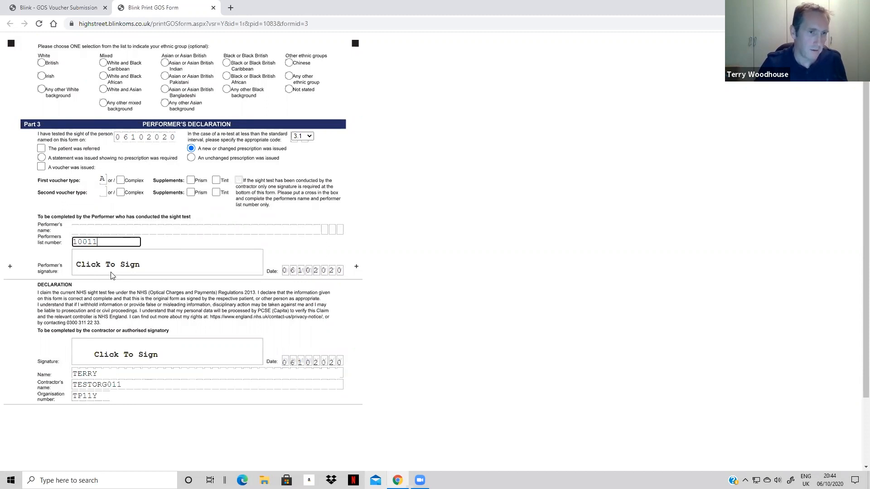
left_click(91, 232)
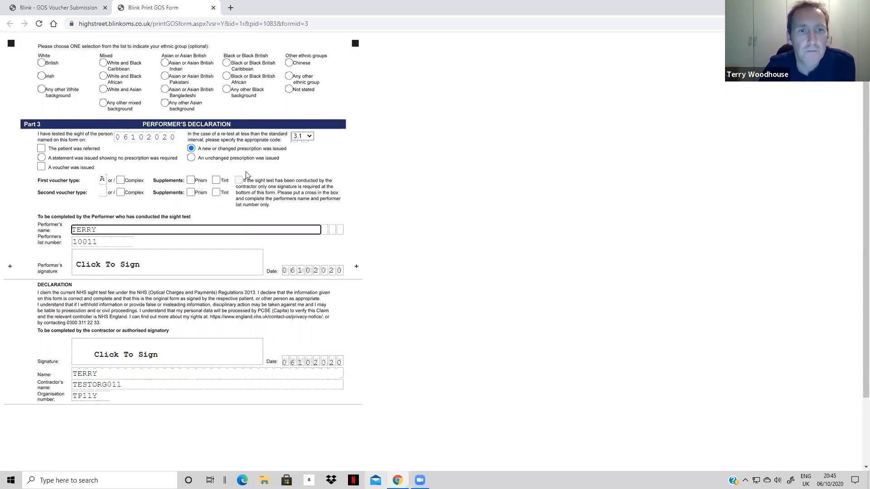
left_click(146, 270)
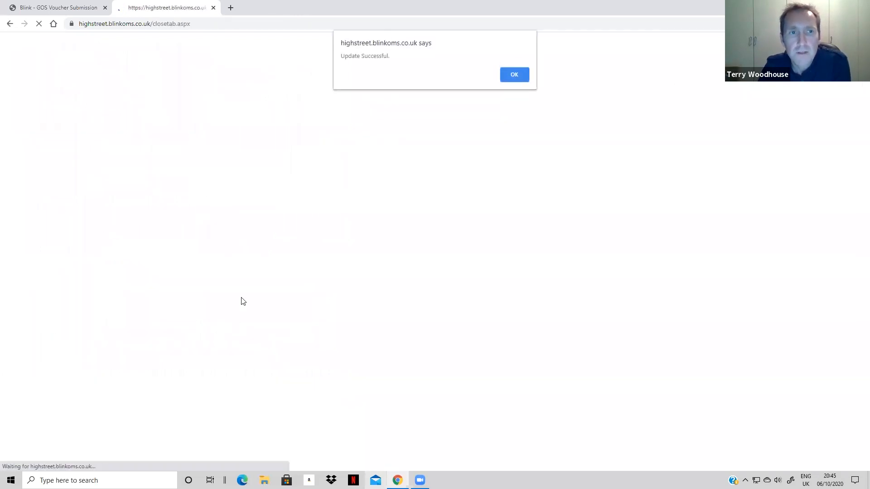
left_click(516, 75)
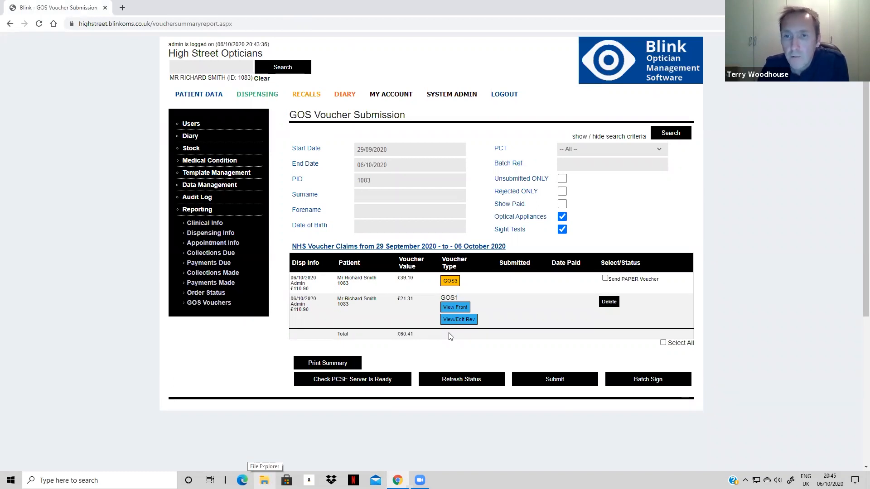
Refresh the claims and batch sign the GOS1 claim with freehand performer's and supplier/contractor's signatures
left_click(672, 134)
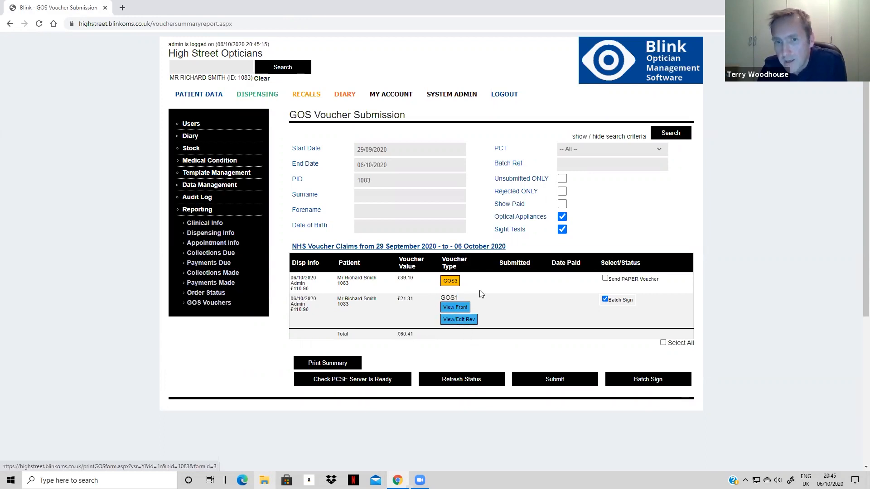
left_click(643, 381)
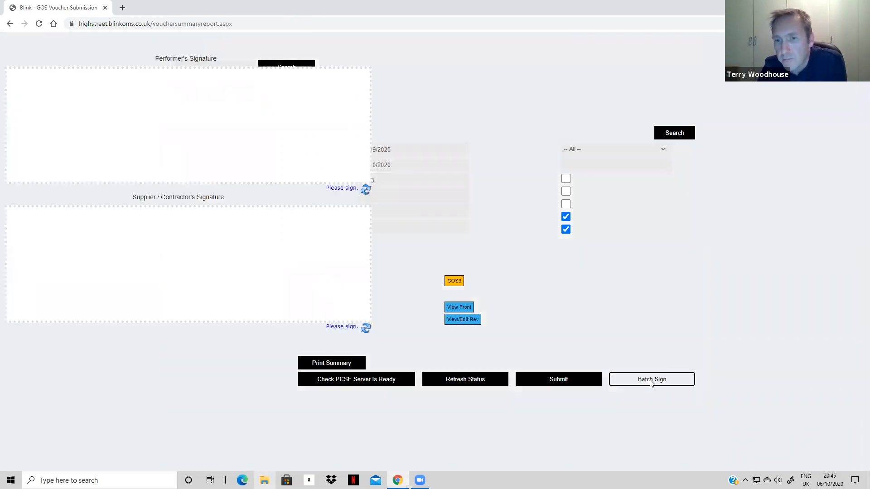
left_click_drag(145, 93, 144, 134)
mouse_move(138, 234)
left_mouse_down()
mouse_move(152, 277)
mouse_move(236, 281)
left_mouse_up()
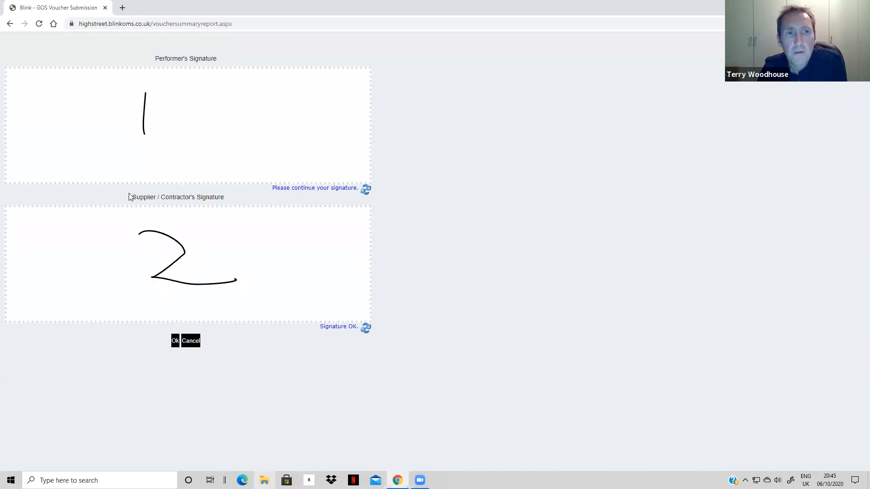
left_click(175, 342)
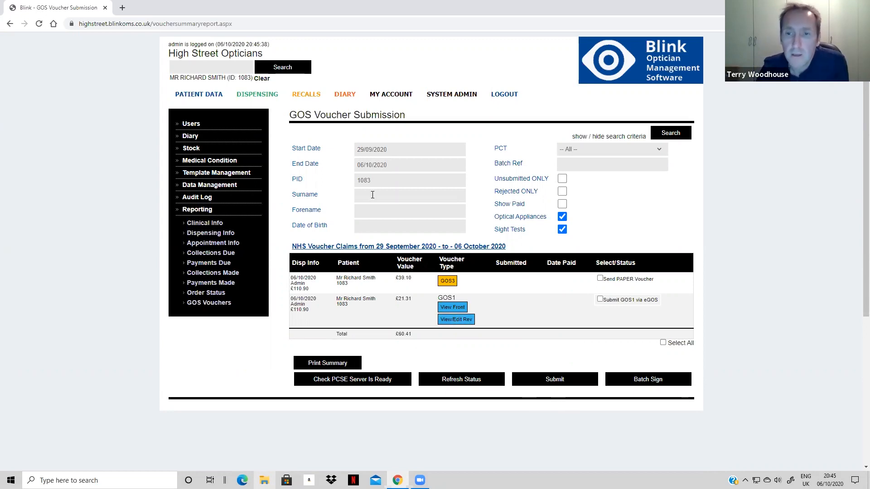
Refresh the claims, select the GOS1 claim for eGOS submission and check whether the PCSE server is ready
left_click(670, 134)
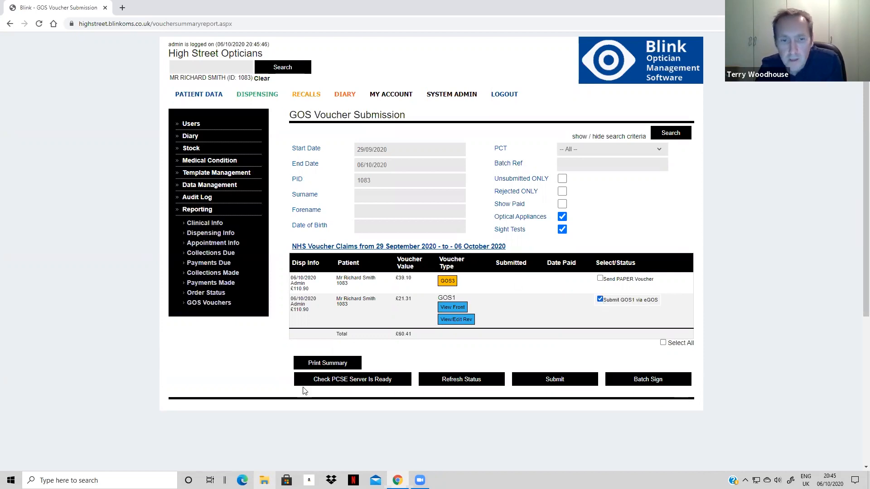
left_click(357, 385)
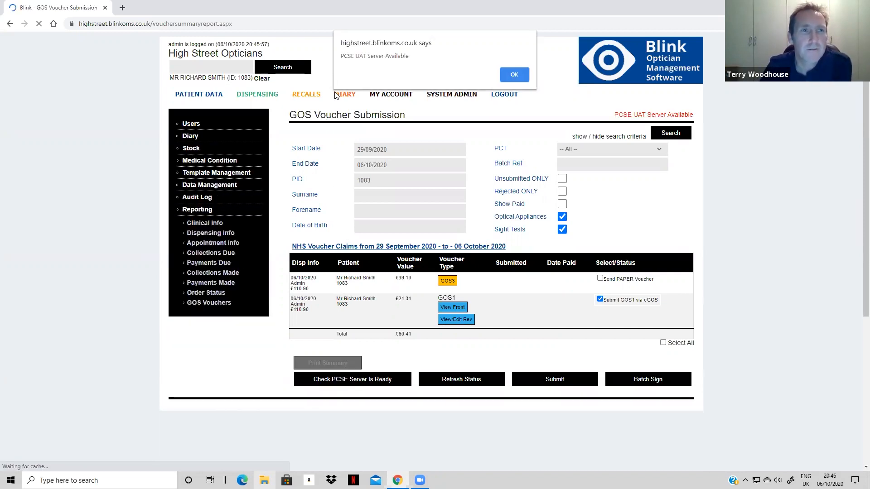
left_click_drag(348, 57, 401, 57)
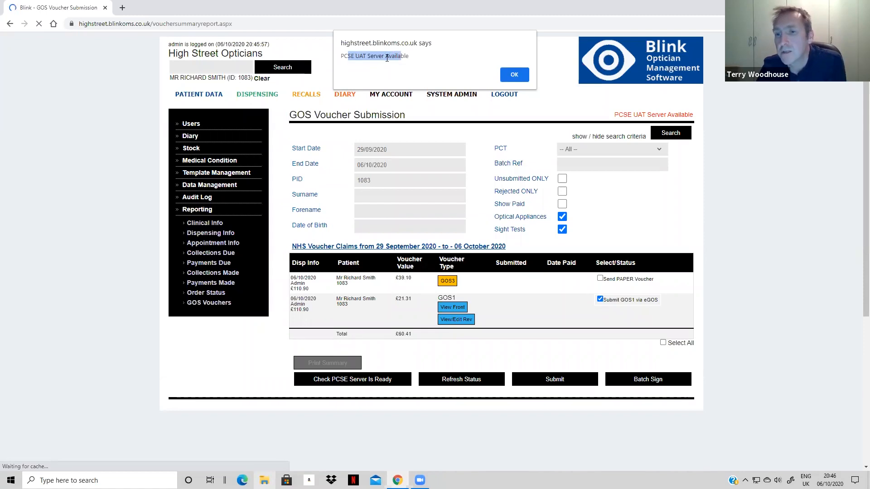
left_click(510, 78)
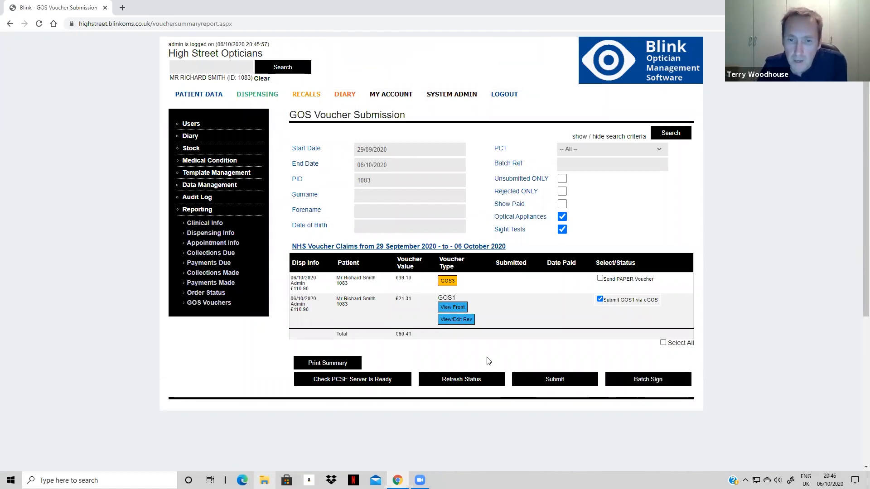
Submit the GOS1 claim via eGOS and refresh its submission status
left_click(554, 382)
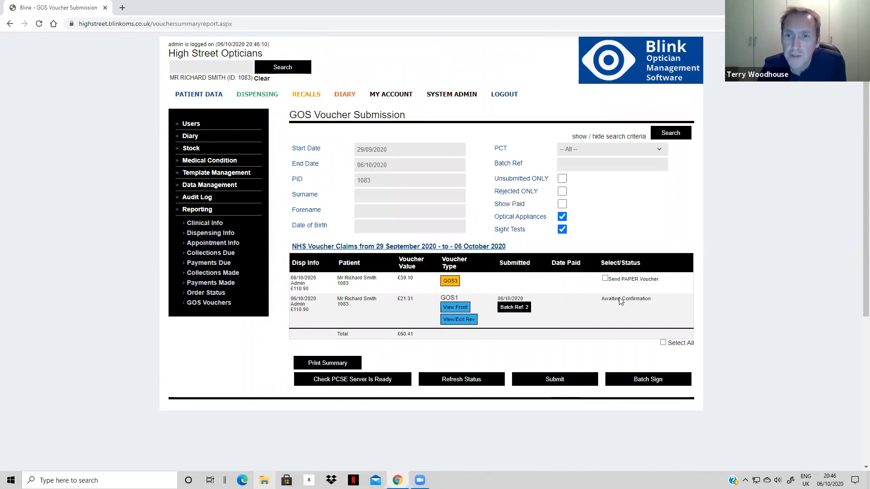
left_click(485, 385)
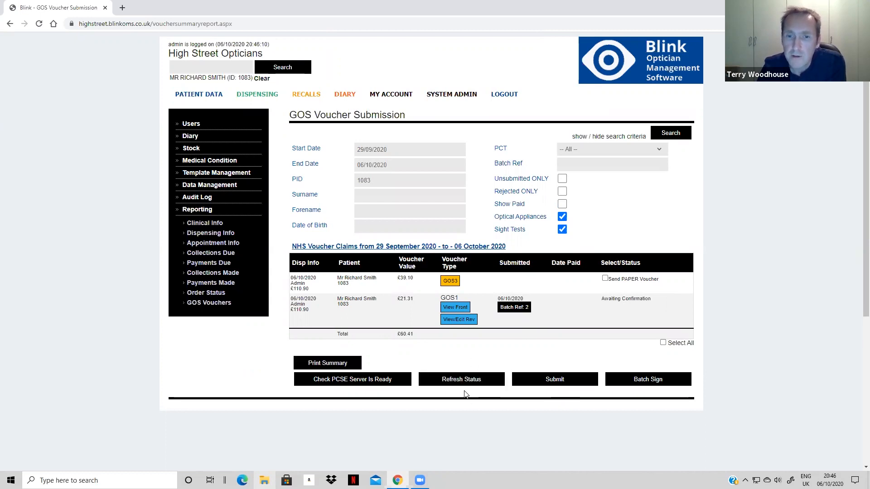
left_click(470, 383)
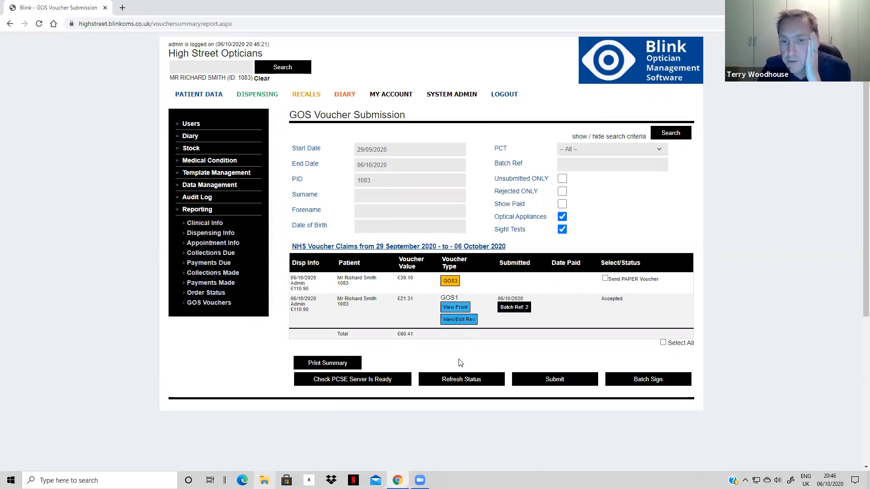
left_click(466, 382)
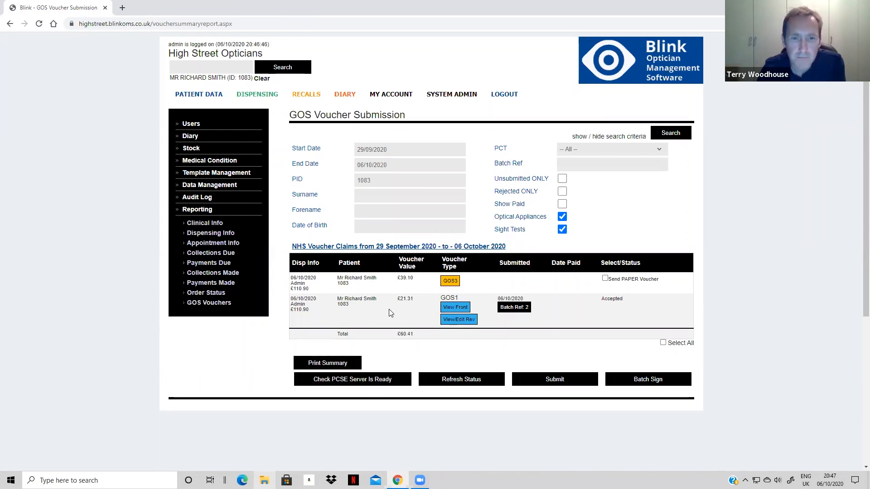
scroll(435, 317, "down", 3)
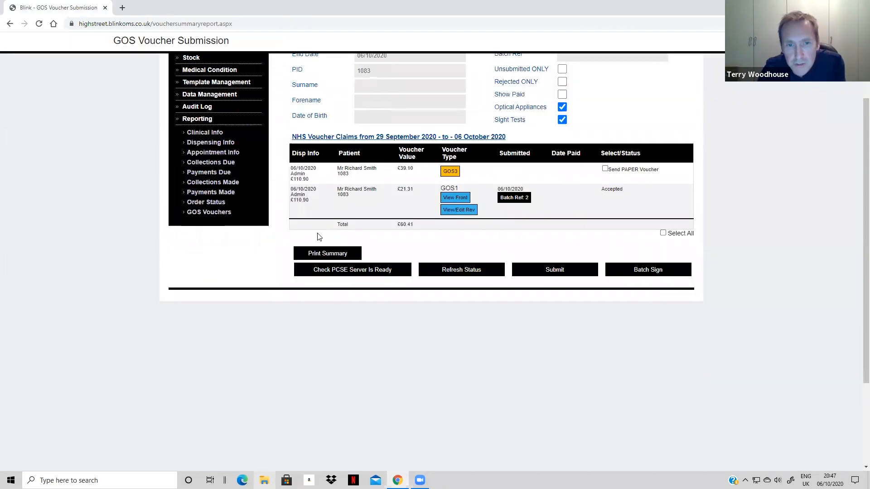
Open the printable voucher summary report, review its voucher and payment breakdown, close it and look over the full list of GOS claims
left_click(323, 256)
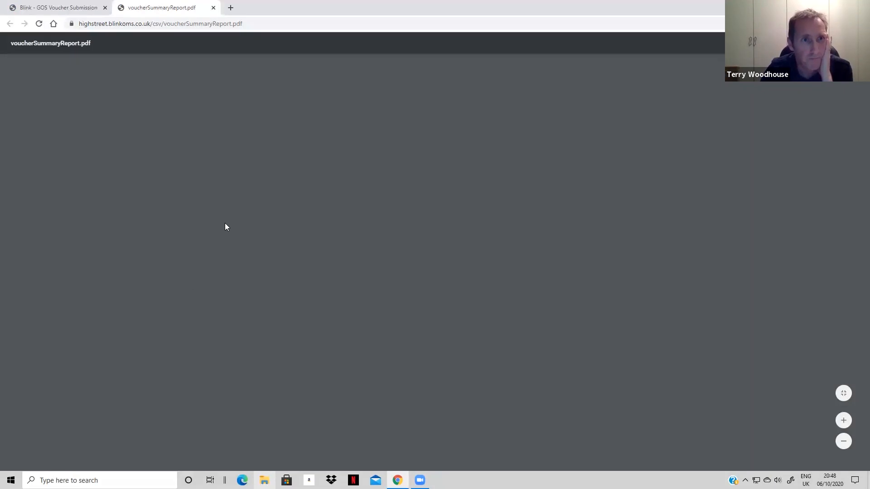
scroll(372, 266, "up", 2)
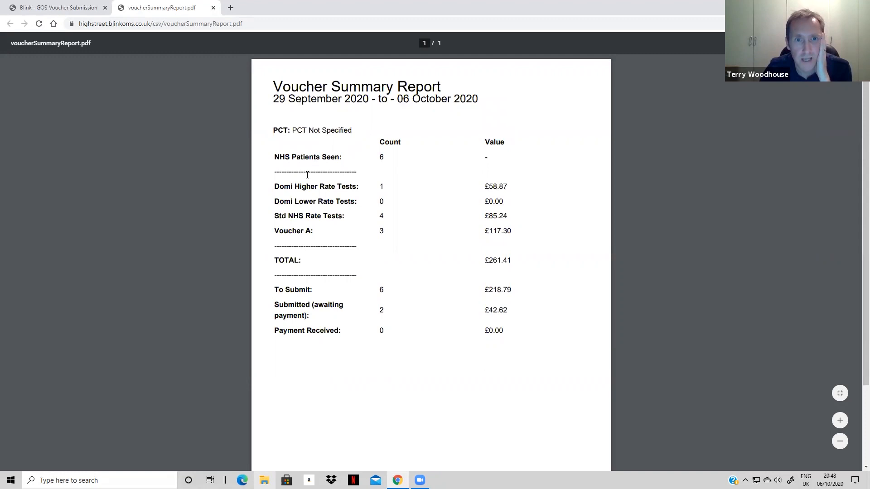
left_click_drag(292, 157, 366, 159)
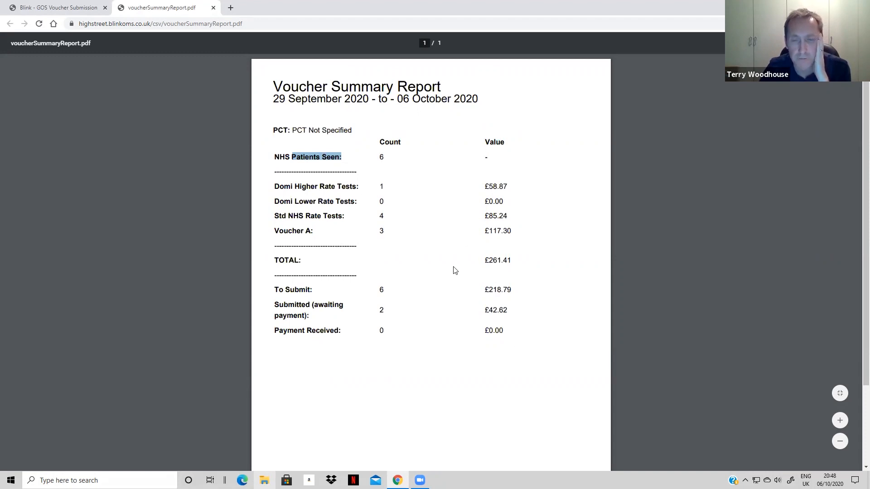
left_click(213, 8)
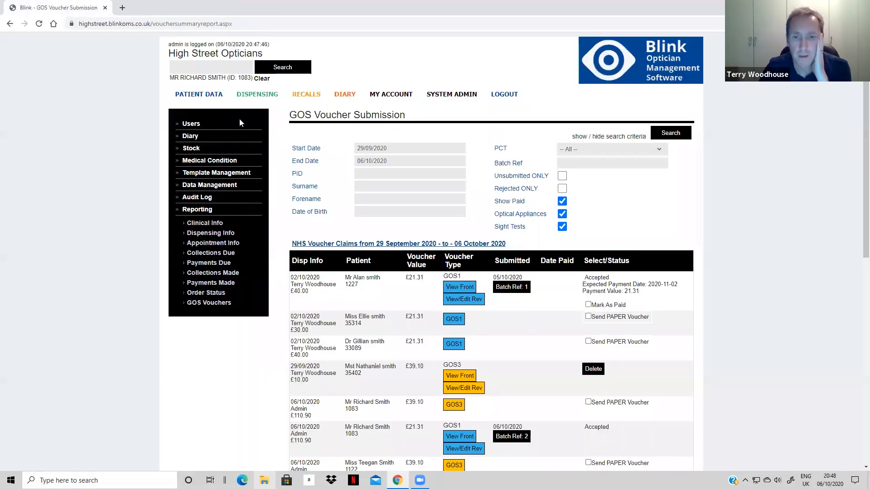
scroll(578, 257, "down", 3)
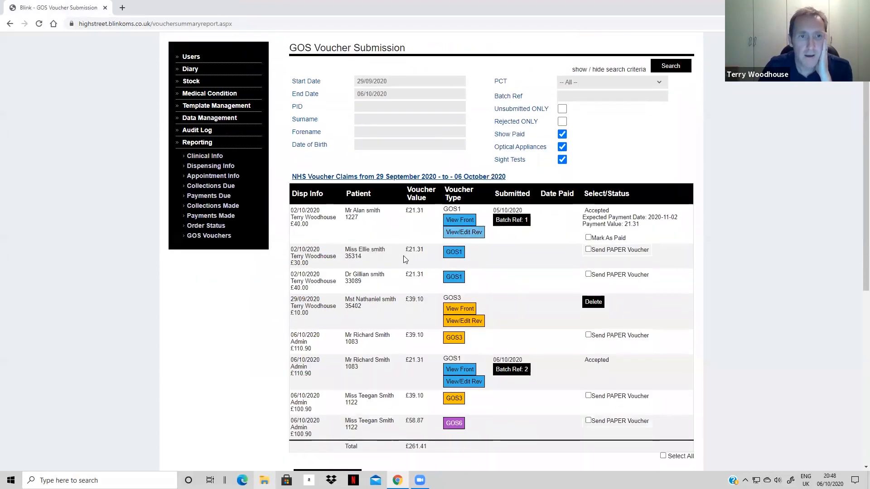
scroll(403, 256, "up", 3)
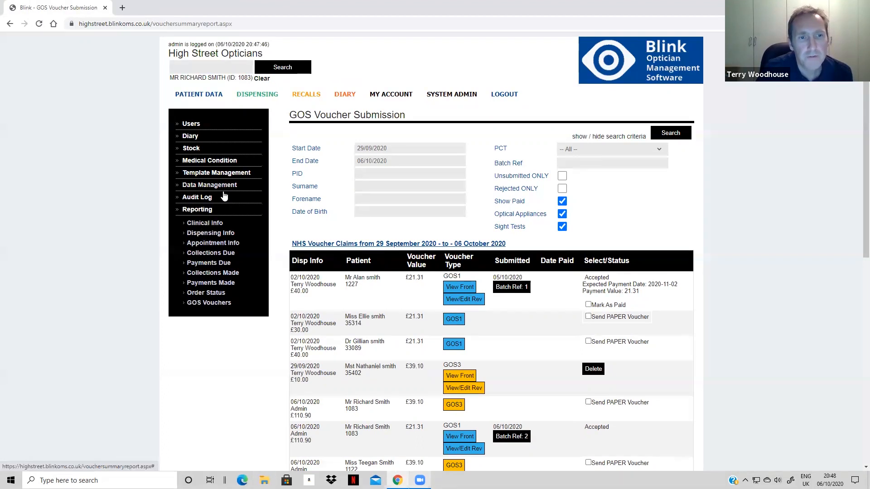
Open the dispensing management report, view the summary for 06/10/2020 including the NHS test column, and return to the report criteria
left_click(208, 234)
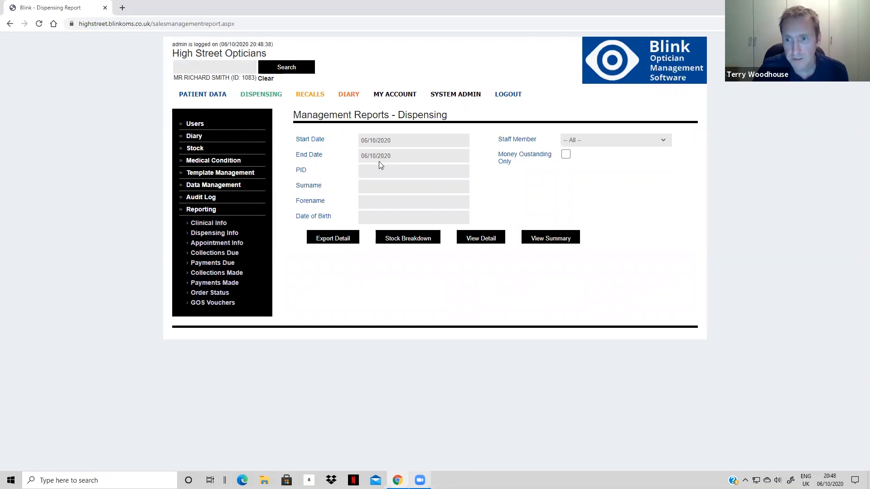
left_click(553, 242)
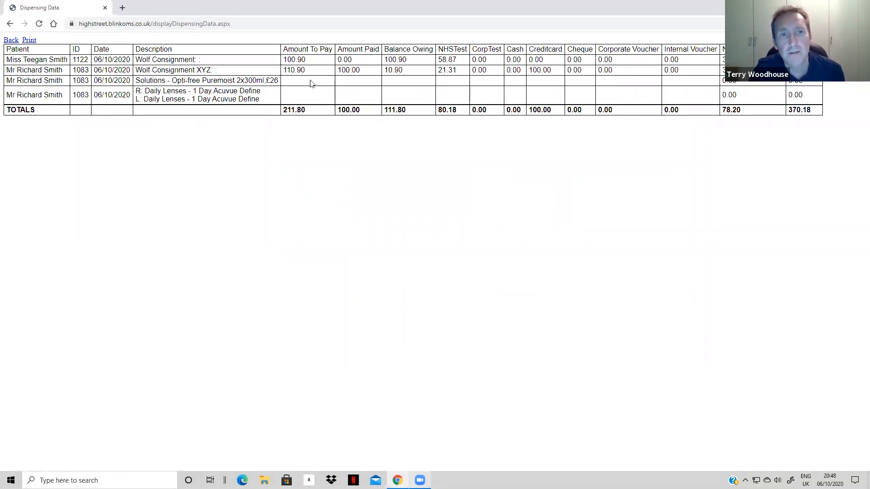
mouse_move(442, 48)
left_mouse_down()
mouse_move(453, 86)
mouse_move(451, 47)
left_mouse_up()
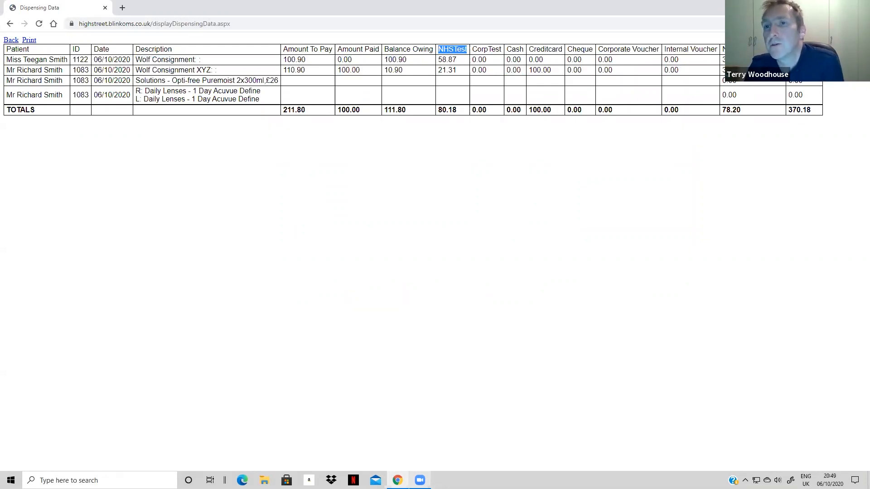
left_click(11, 42)
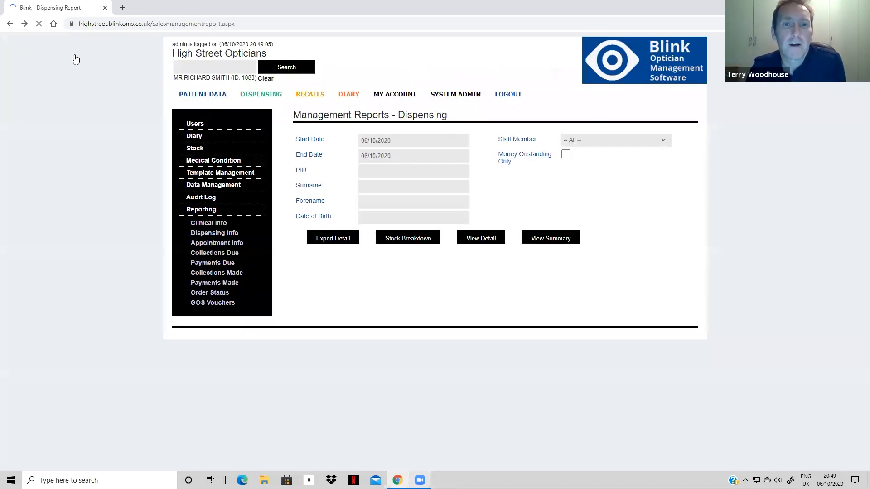
View the detailed dispensing report for 06/10/2020, look across its price and voucher columns, and return to the report criteria
left_click(482, 240)
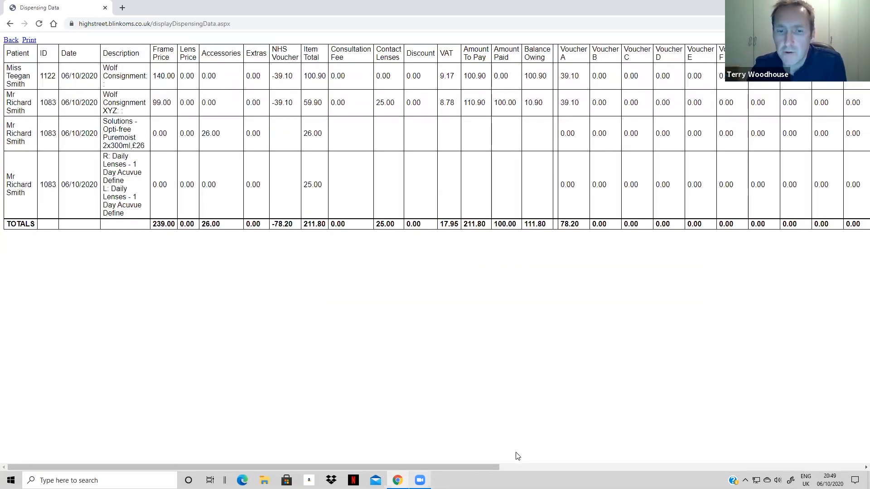
scroll(518, 456, "right", 5)
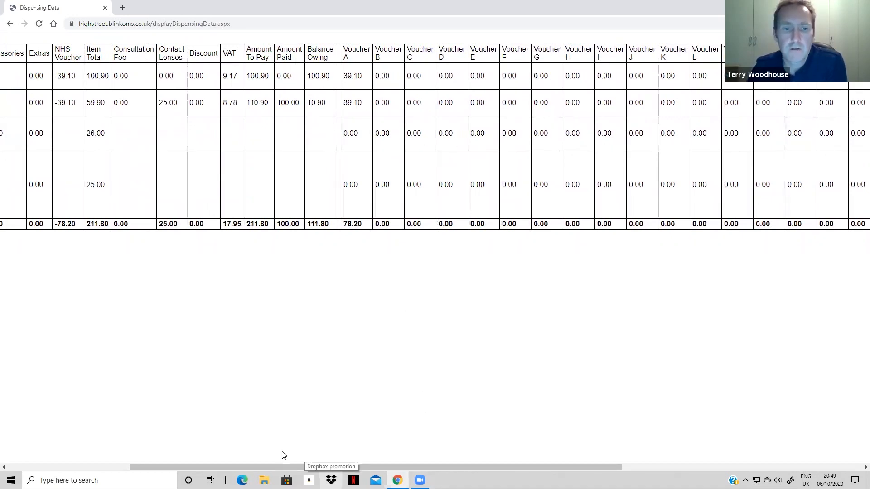
left_click_drag(257, 468, 76, 470)
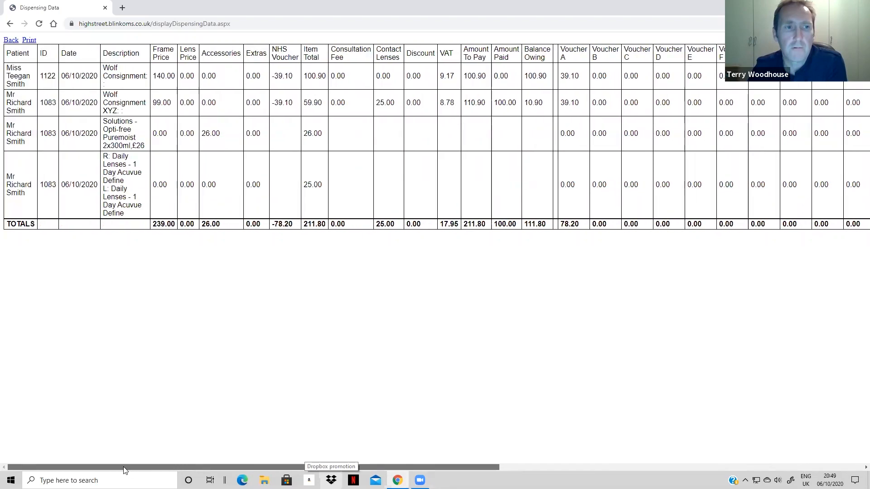
left_click(11, 41)
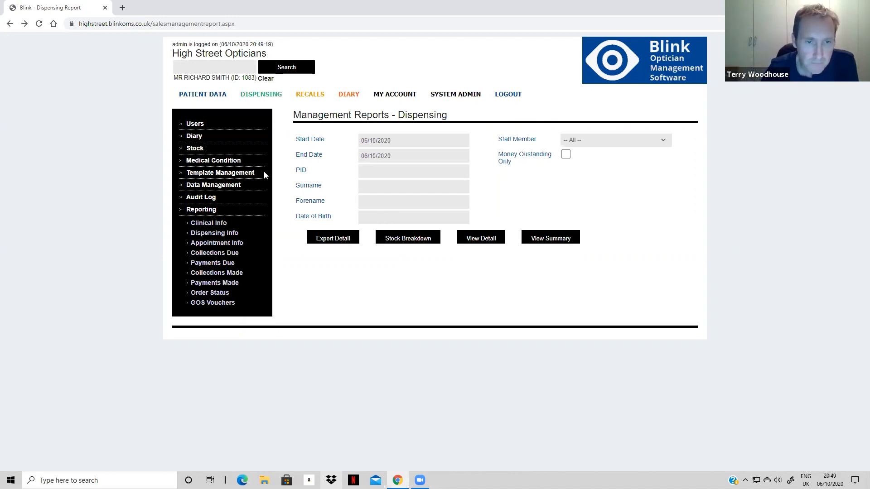
Open the appointment information report and search for appointments on clinic dates 06/10/2020 and 05/10/2020
left_click(216, 247)
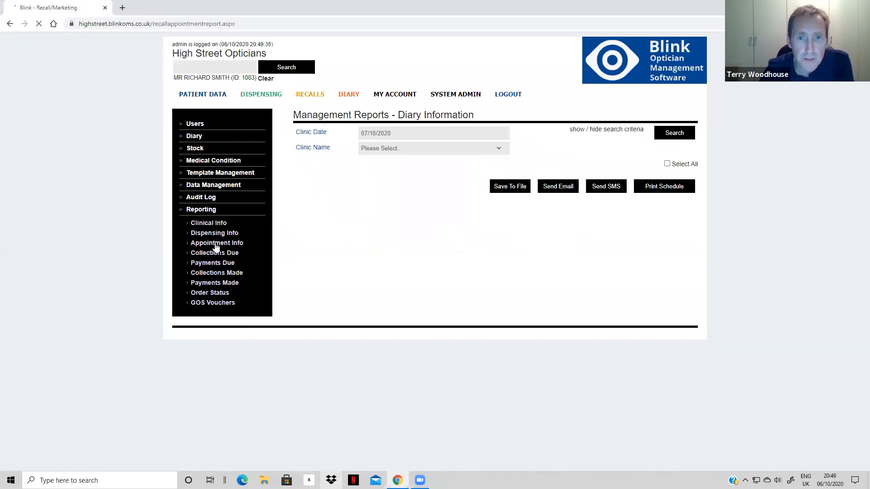
left_click(396, 132)
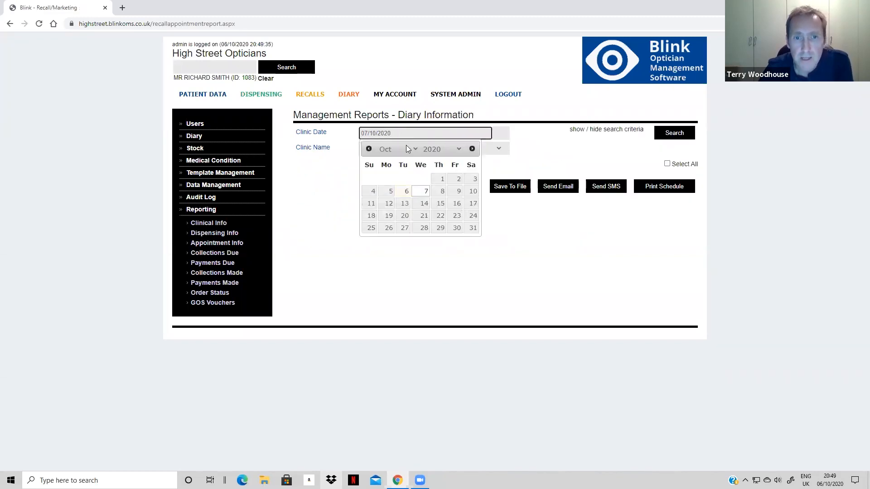
left_click(404, 192)
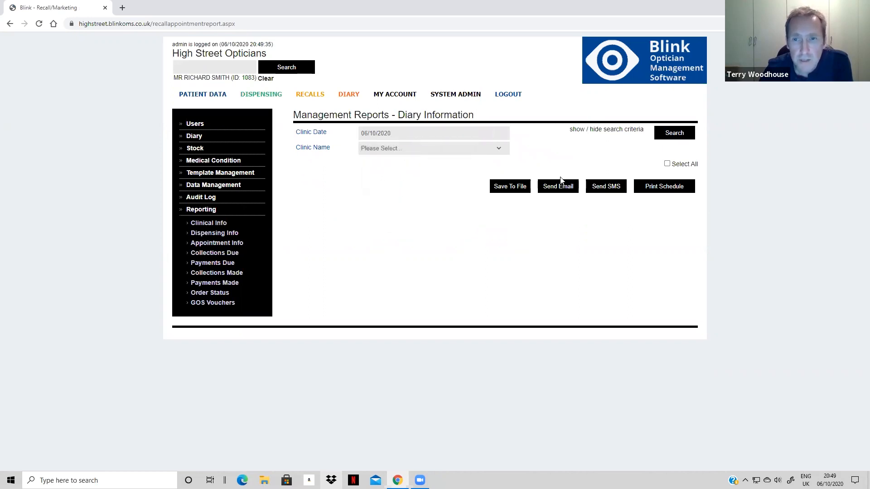
left_click(679, 137)
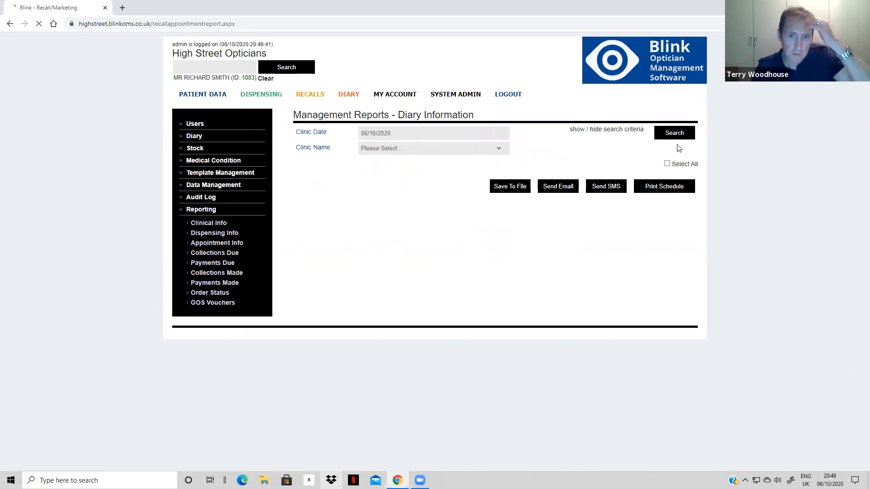
left_click(408, 135)
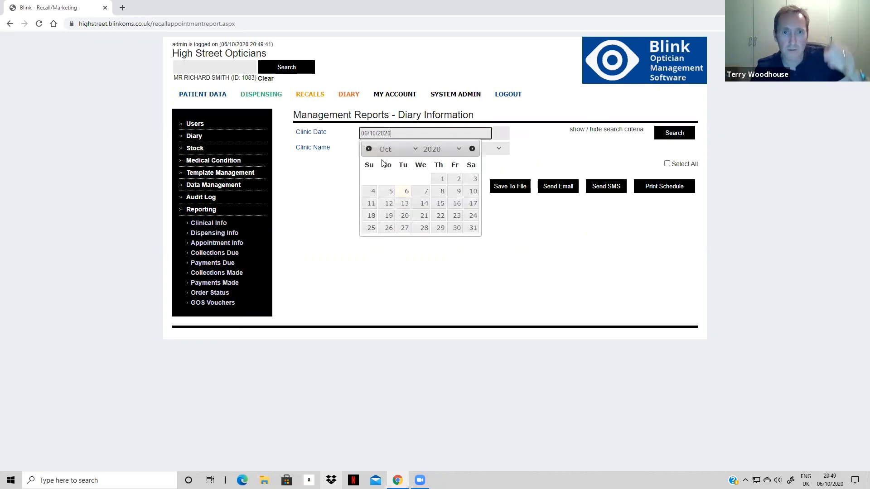
left_click(383, 191)
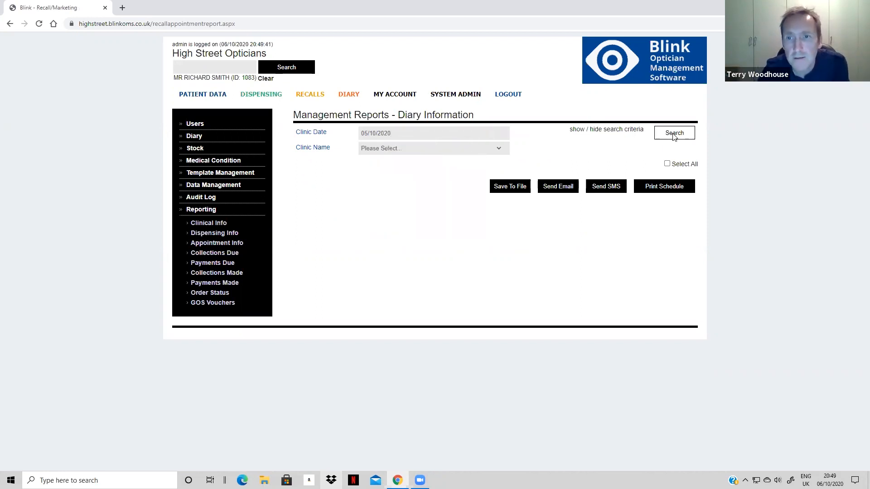
left_click(675, 135)
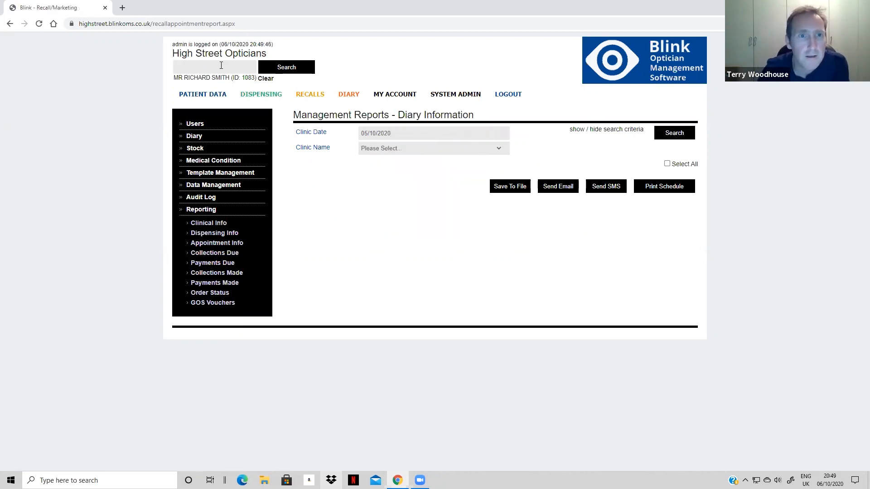
Check the practice diary for a booked day, reopen the appointment information report and search for clinic date 13/10/2020
left_click(343, 94)
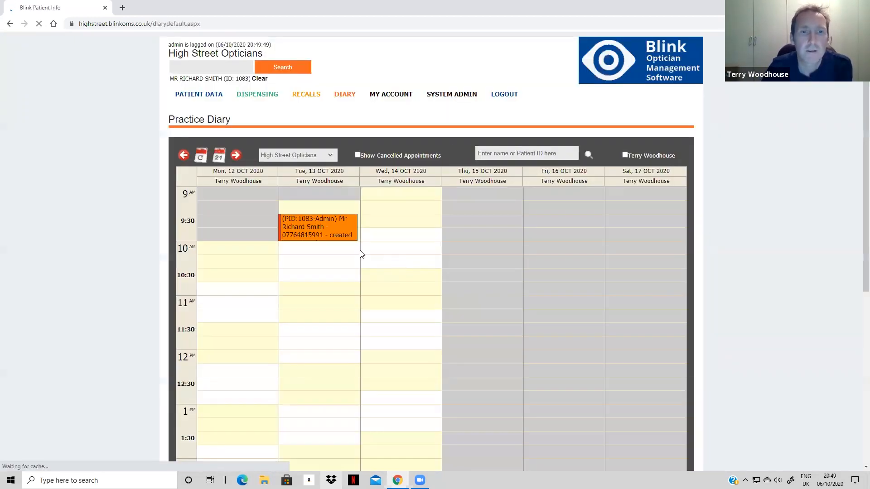
left_click(454, 96)
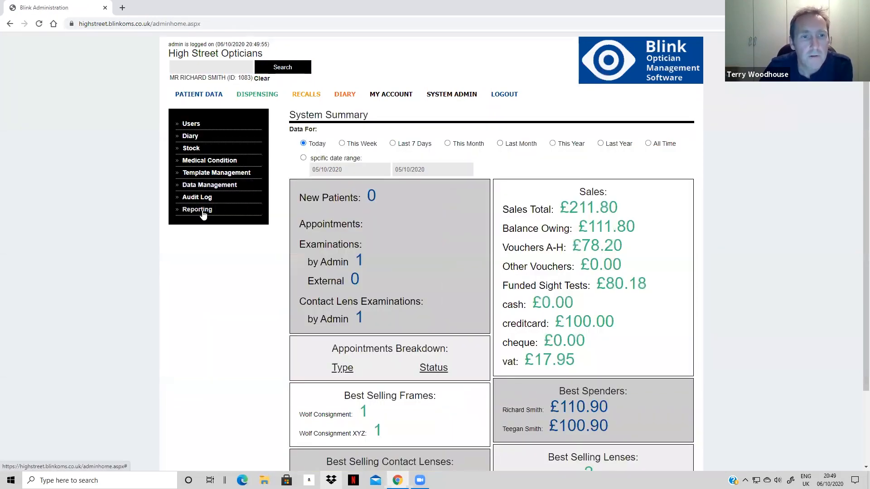
left_click(203, 212)
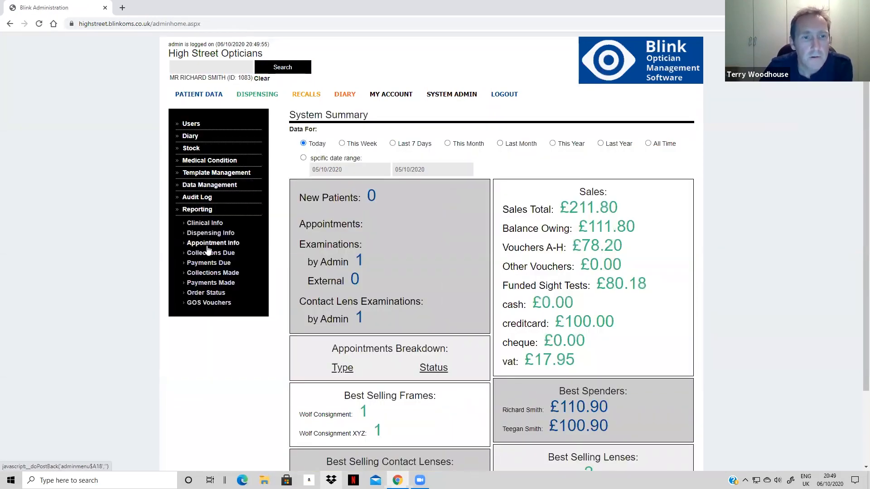
left_click(214, 244)
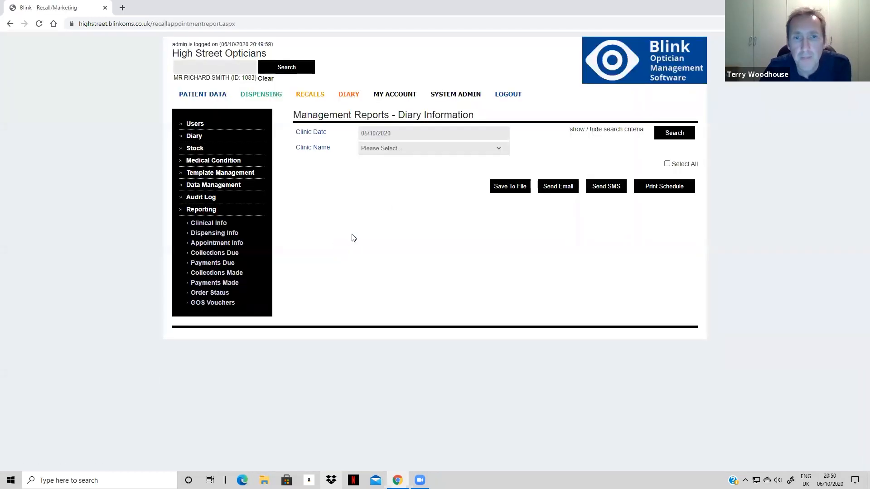
left_click(400, 133)
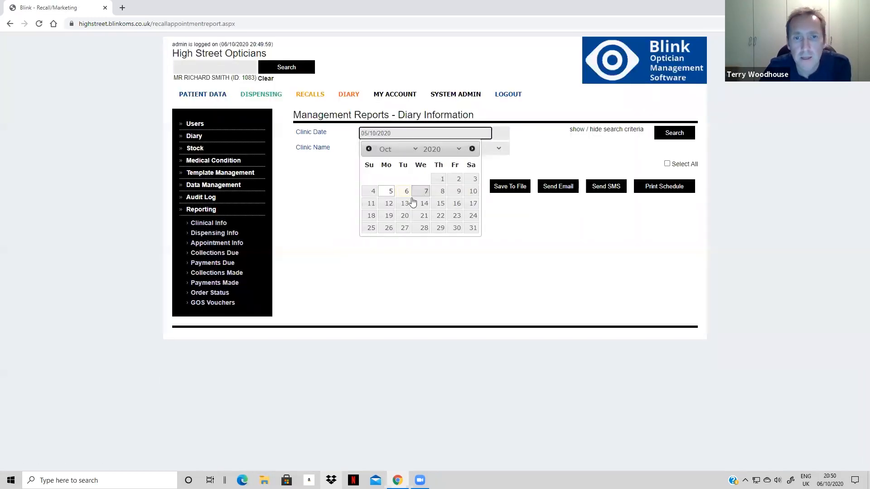
left_click(405, 204)
left_click(678, 136)
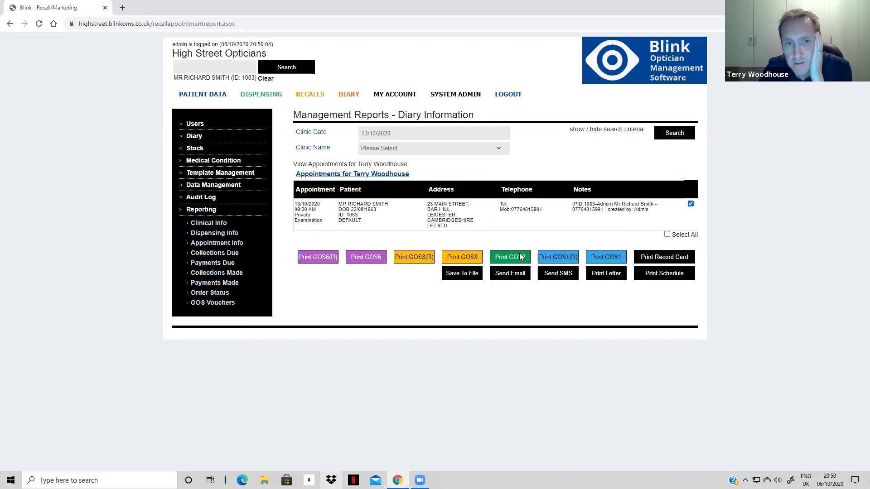
Produce the printable GOS1 form for the 13/10/2020 appointment, view it and go back to the appointment report
left_click(642, 275)
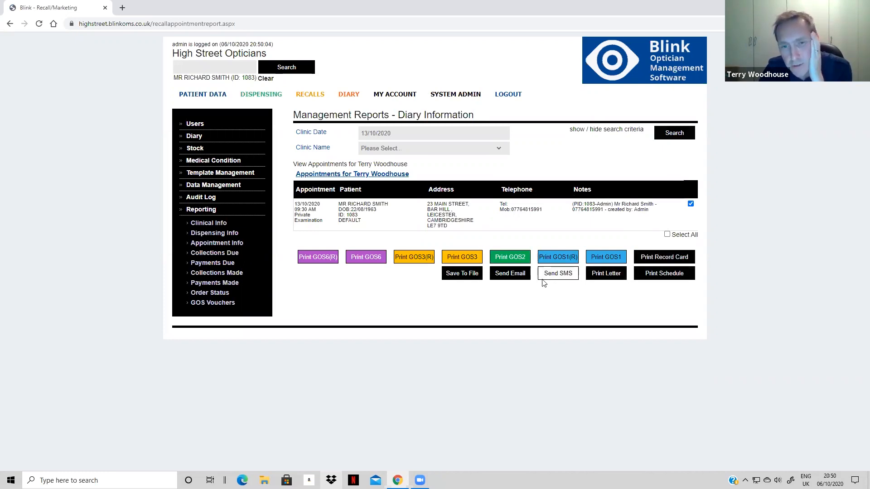
left_click(611, 258)
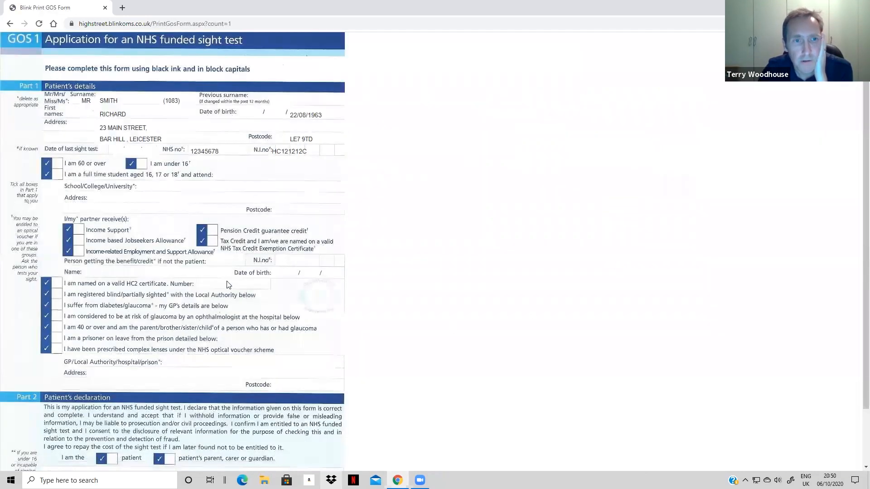
key("alt+Left")
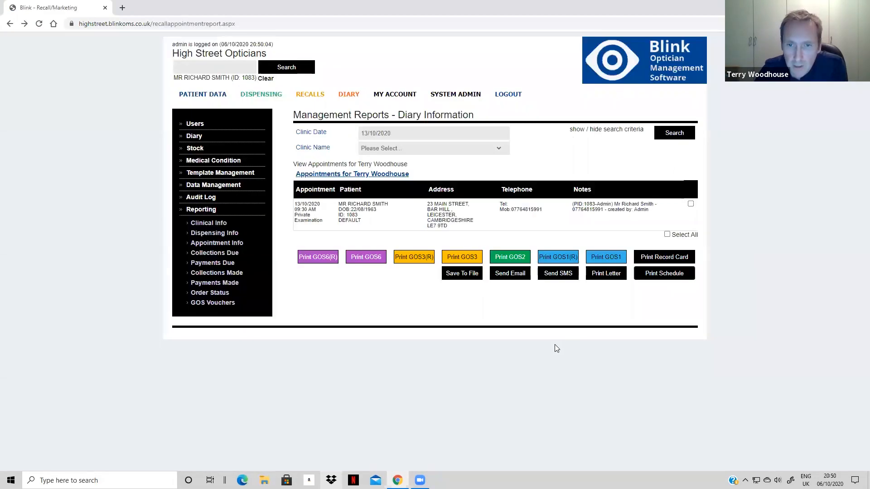
left_click(510, 273)
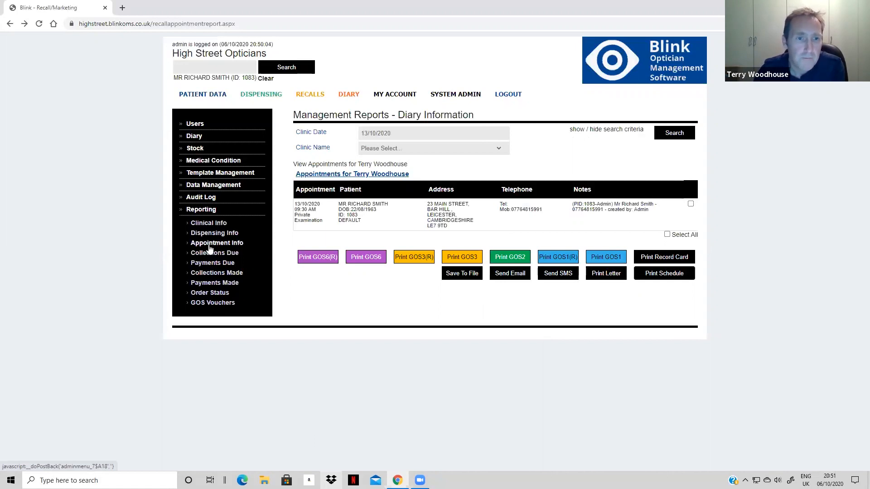
Open the Order Status Report and set the status of the first order in the list to With Lab
left_click(218, 293)
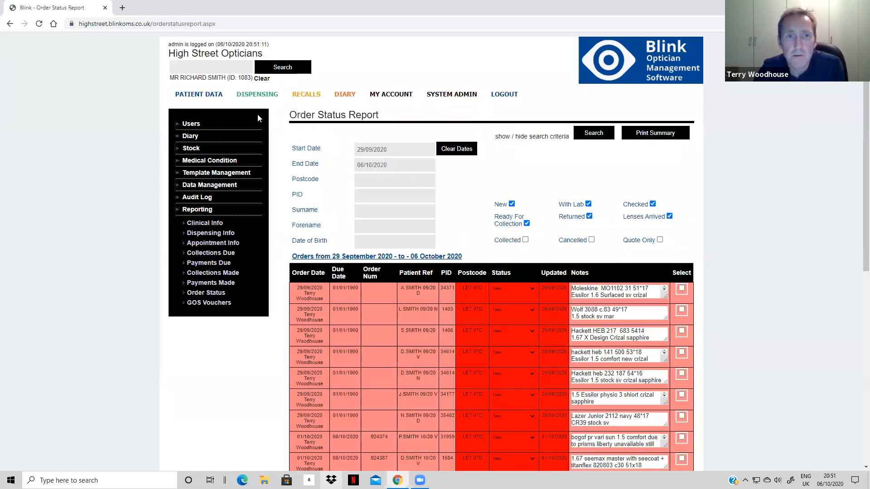
scroll(634, 291, "down", 1)
scroll(526, 342, "down", 2)
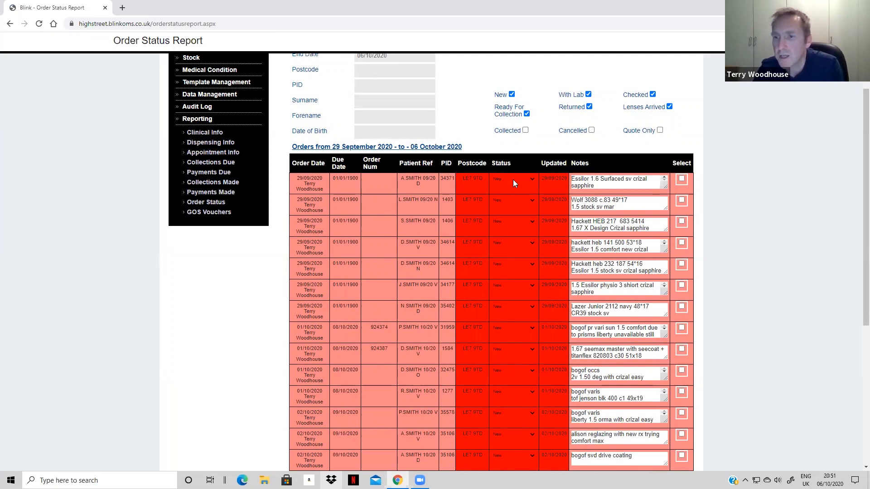
left_click(500, 179)
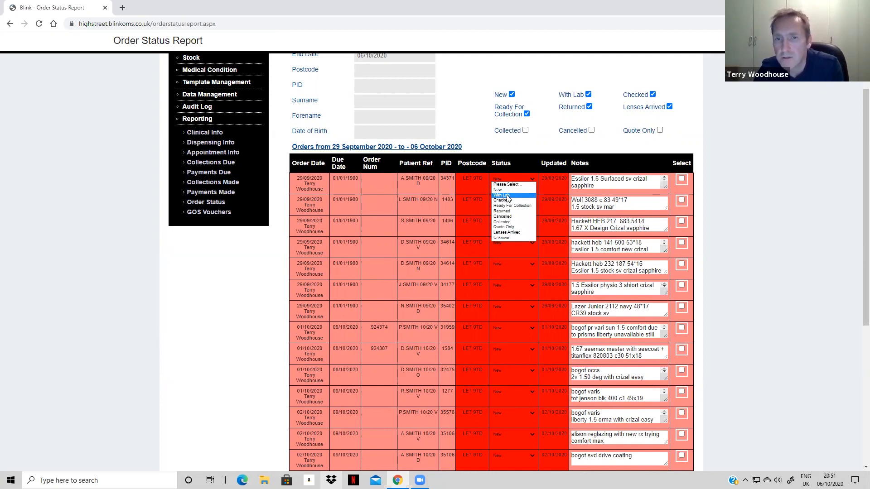
left_click(502, 195)
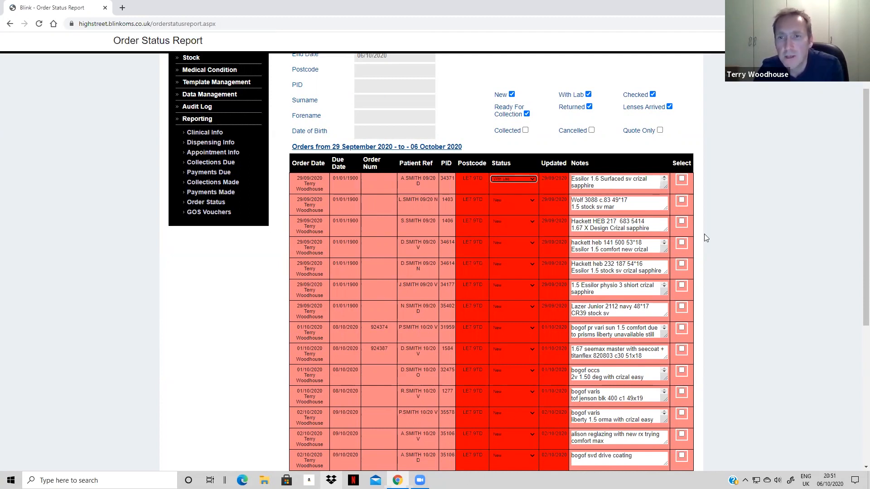
From the current patient's summary, follow the items-to-collect alert and open the 02/10/2020 dispense's status form to review its due and checked date fields
scroll(704, 233, "up", 3)
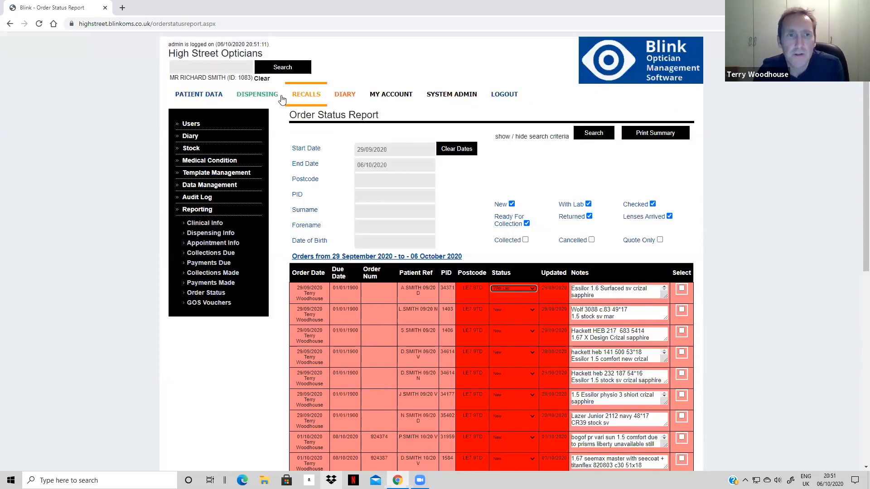
left_click(198, 96)
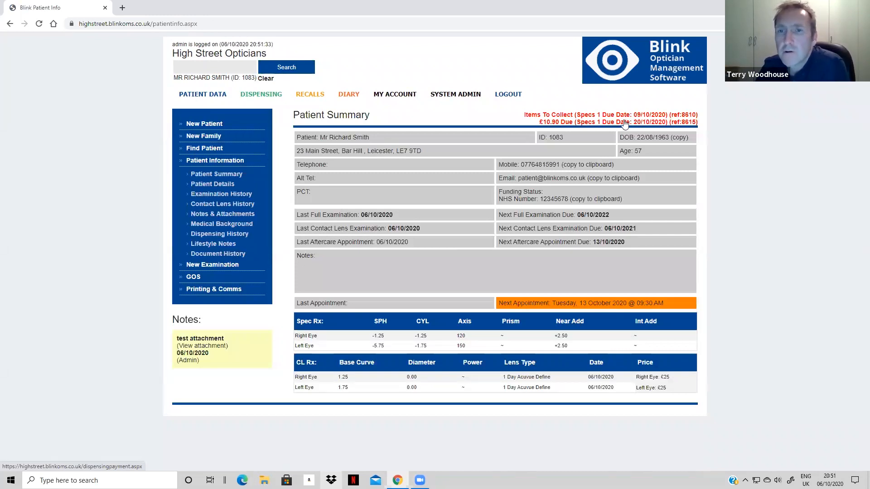
left_click(627, 119)
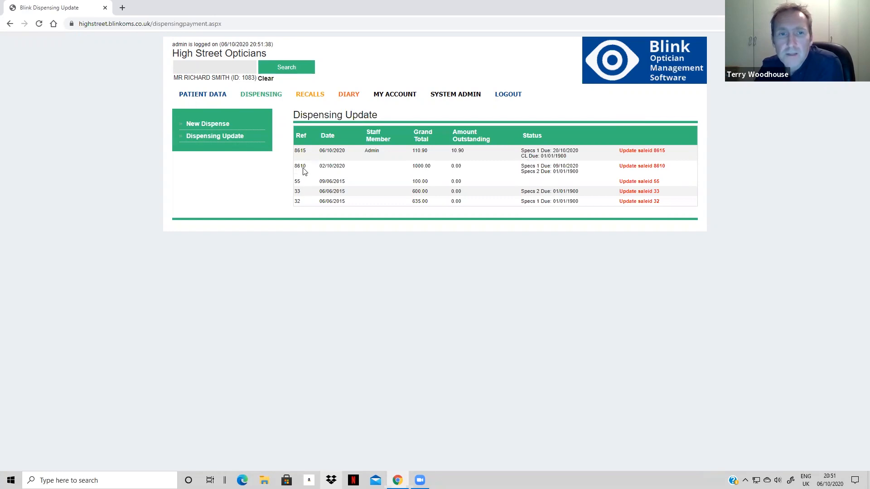
left_click(642, 167)
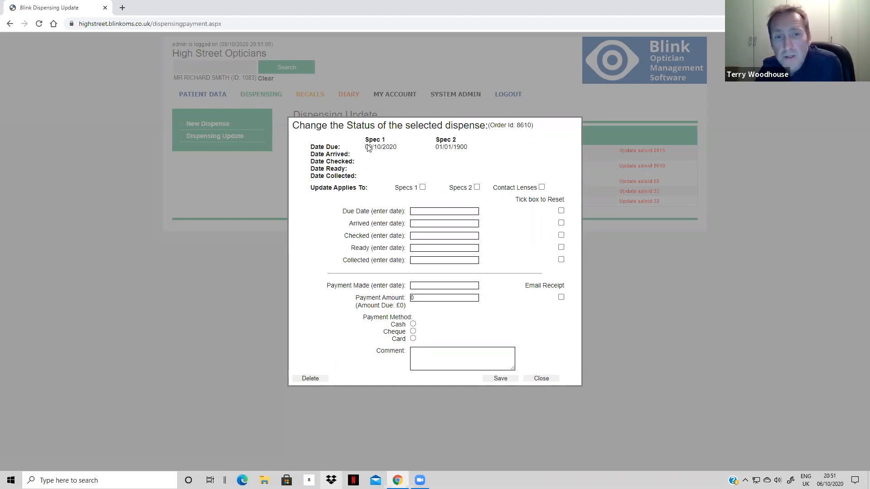
left_click_drag(367, 147, 391, 148)
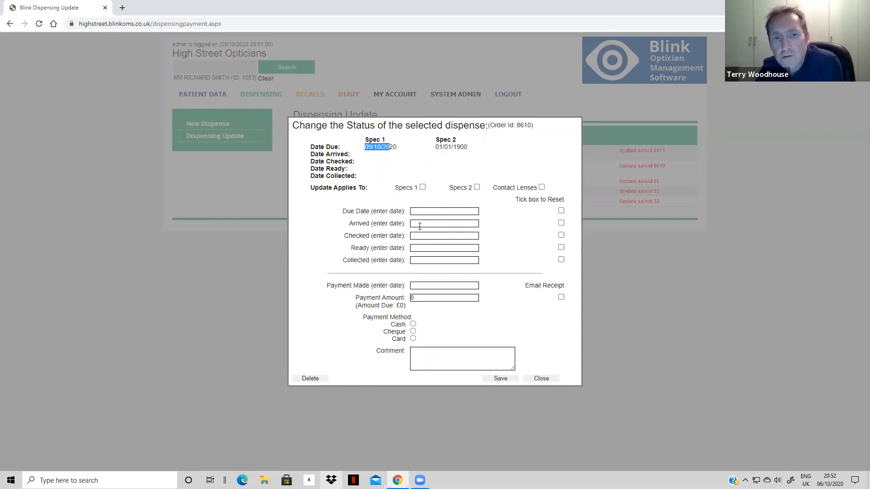
left_click(416, 236)
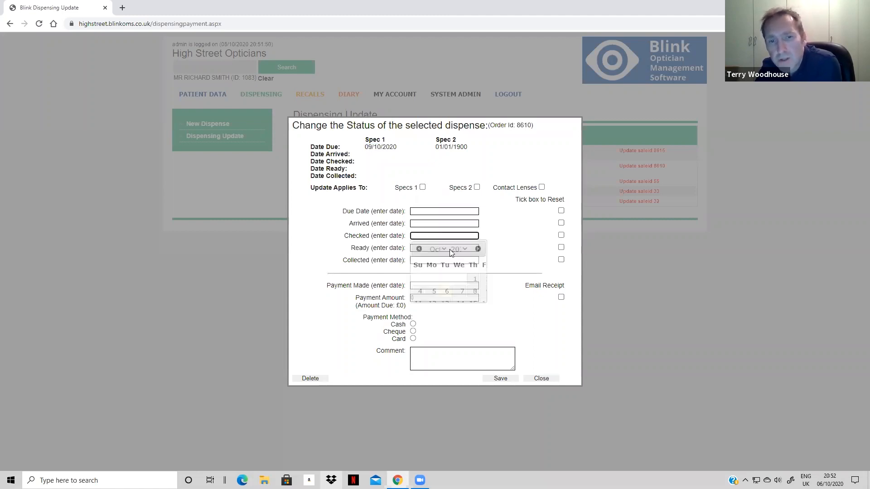
left_click(355, 203)
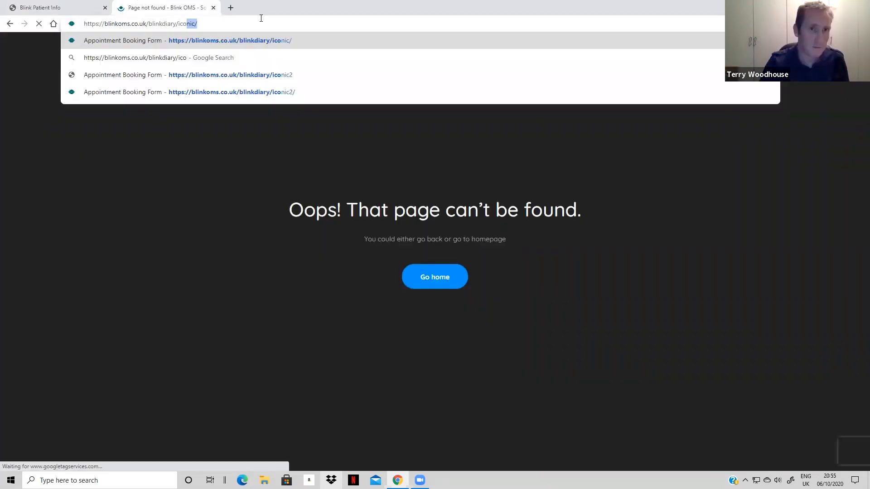
Open the online booking form at blinkoms.co.uk/blinkdiary/iconic, choose NHS Eye Test on Tuesday 3rd Nov 2020 at 15:15, and continue to the personal details
key("Return")
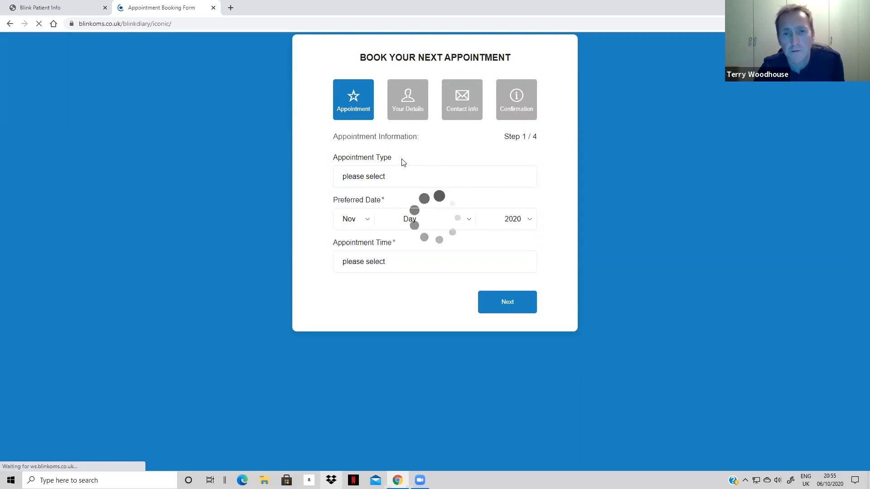
left_click(391, 180)
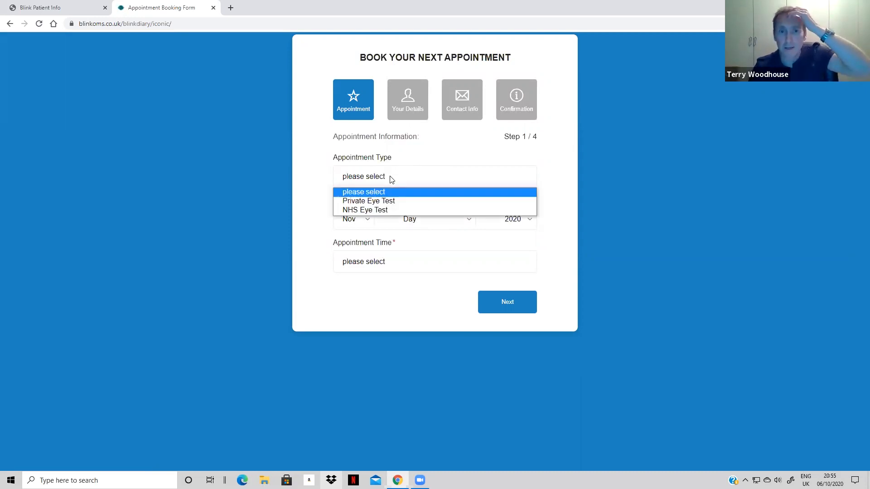
left_click(381, 211)
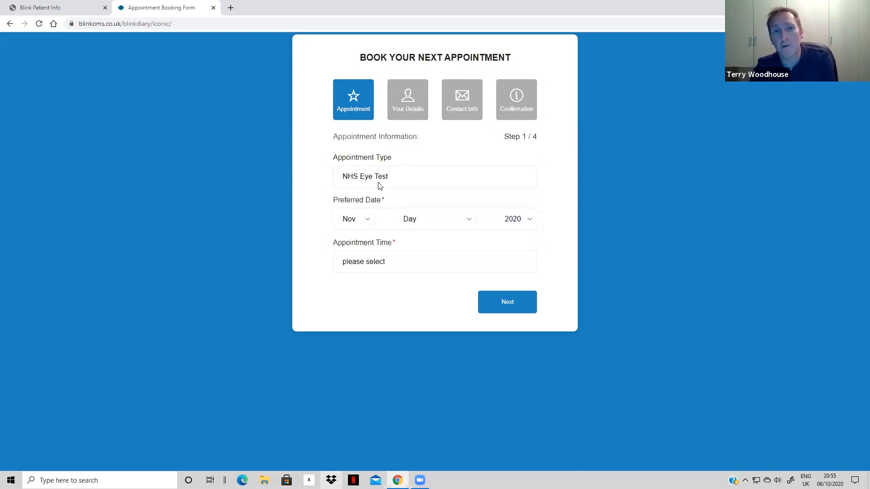
left_click(434, 221)
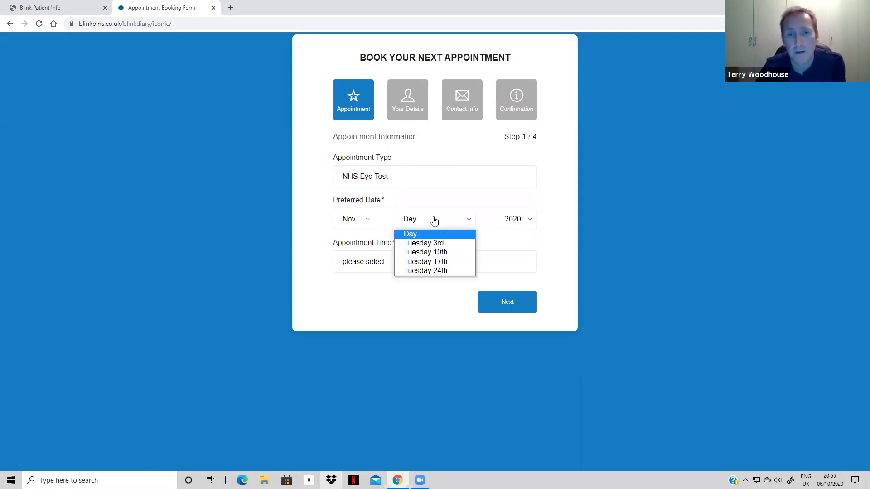
left_click(425, 244)
left_click(378, 262)
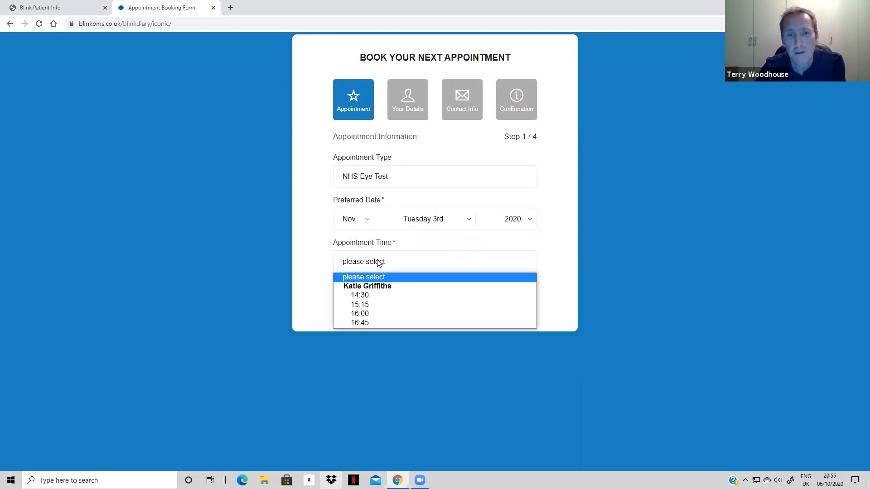
left_click(367, 304)
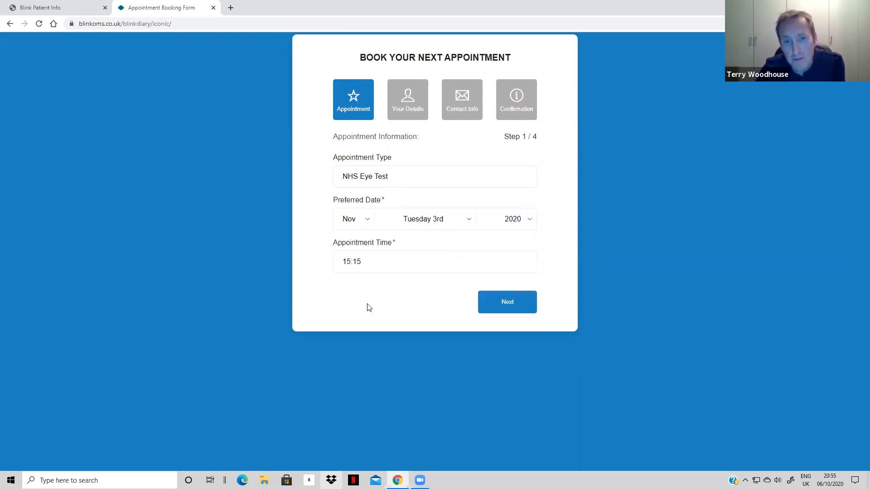
left_click(506, 301)
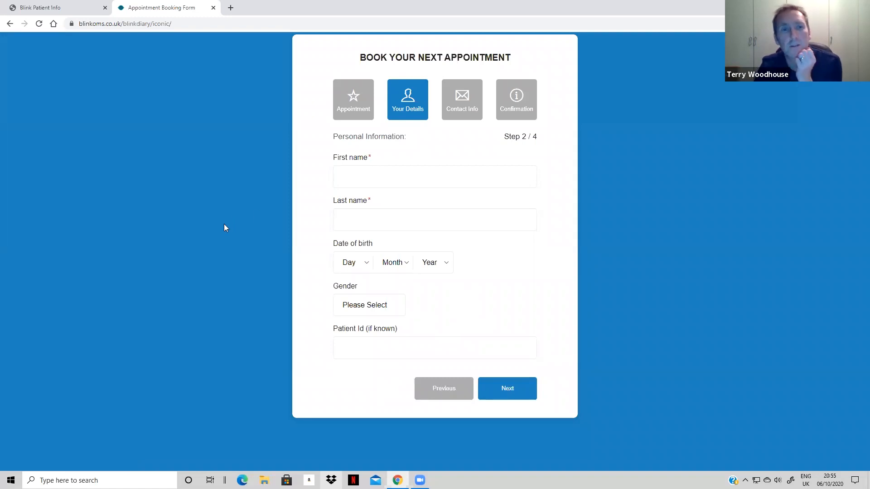
Return to the practice system and run a recall search for High Street Opticians with no search criteria
left_click(70, 13)
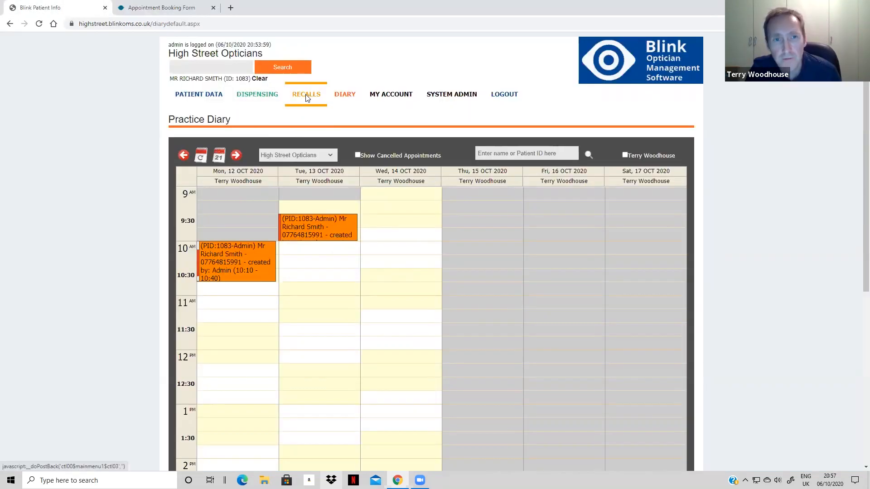
left_click(306, 97)
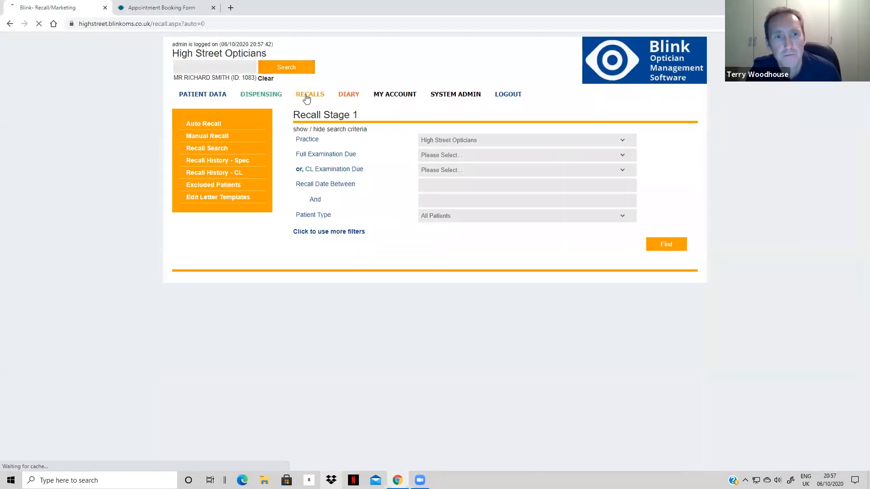
left_click(210, 149)
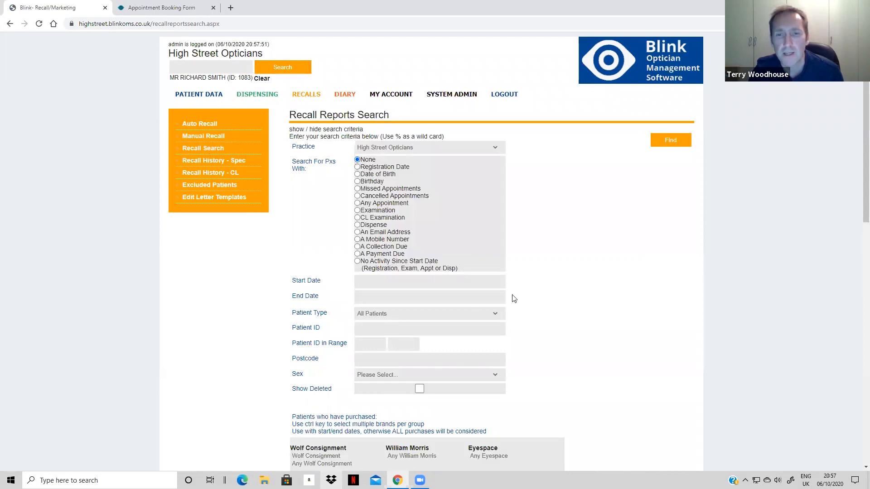
left_click(670, 141)
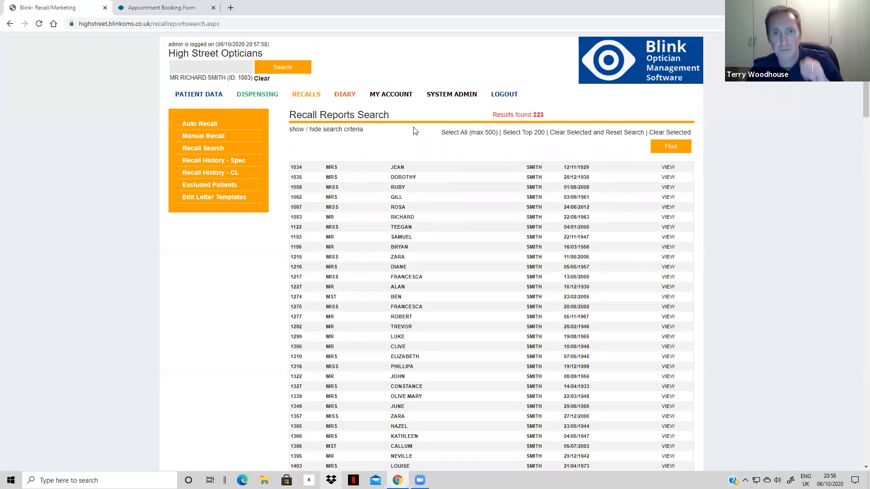
Run the recall search for patients with a CL Examination between 01/09/2020 and 31/10/2020
left_click(355, 131)
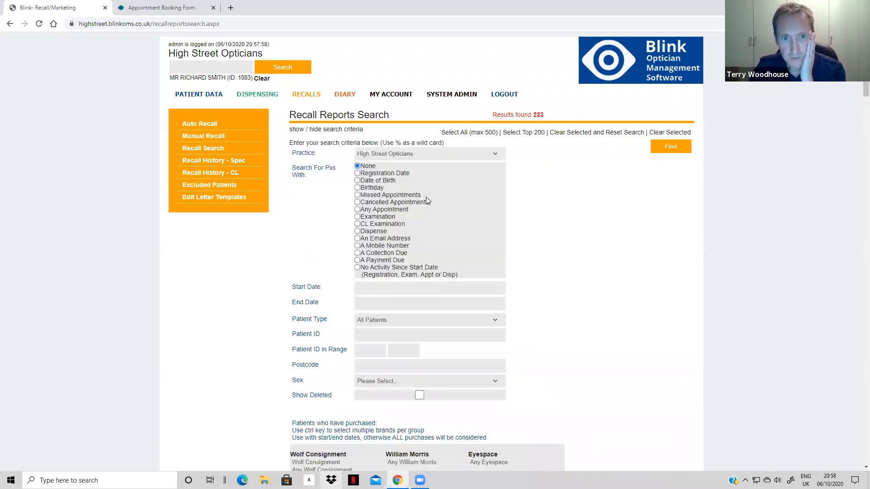
left_click(357, 224)
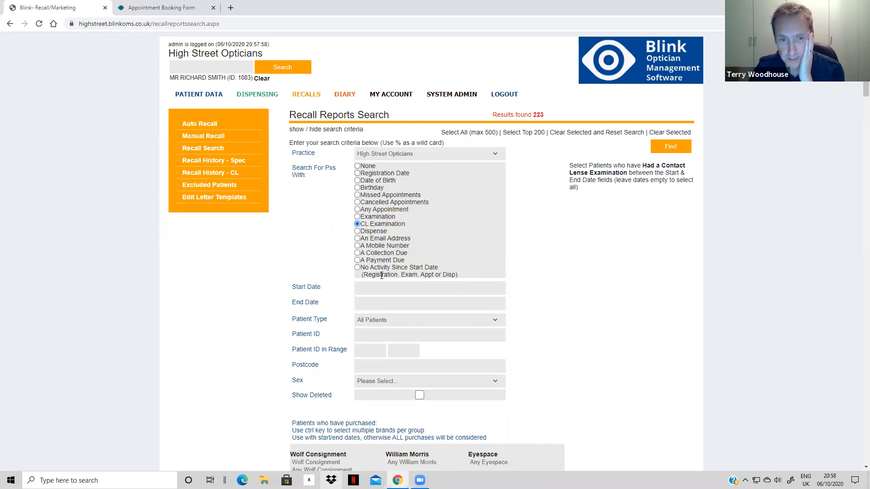
left_click(375, 288)
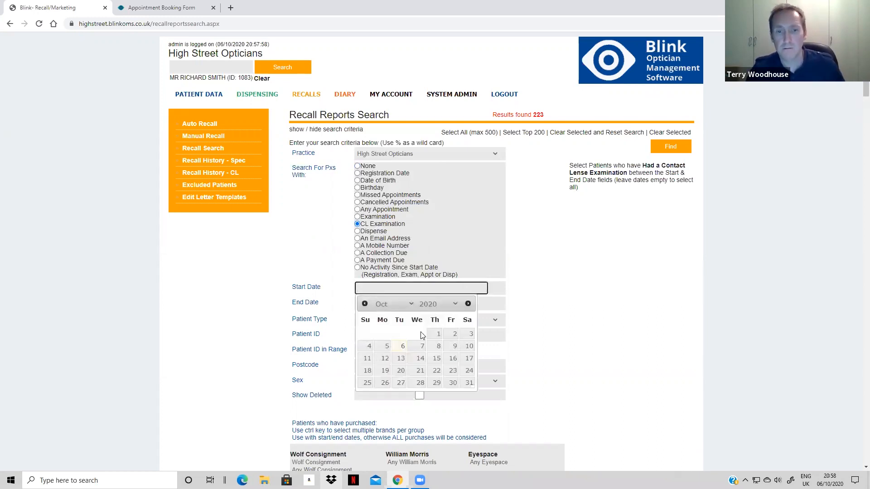
left_click(365, 304)
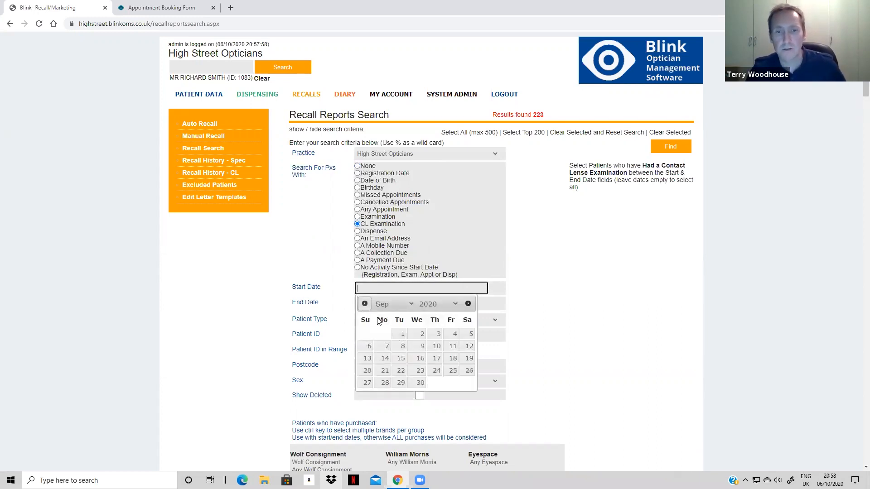
left_click(401, 335)
left_click(420, 303)
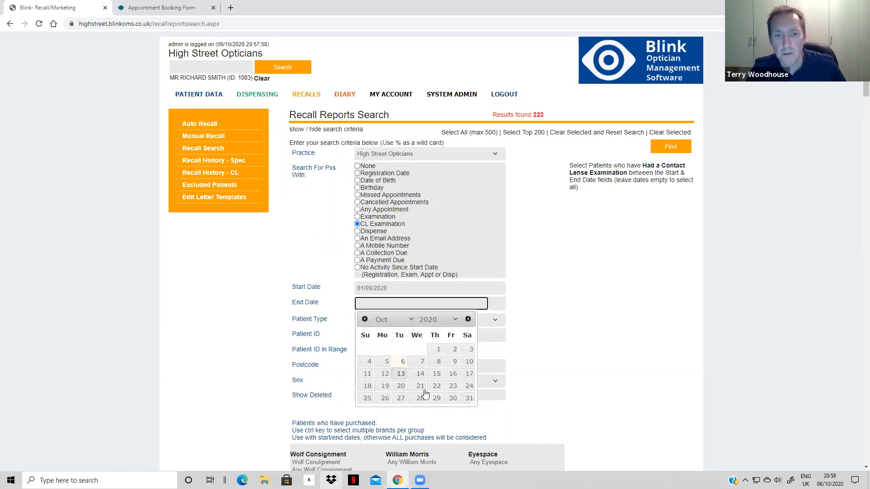
left_click(469, 398)
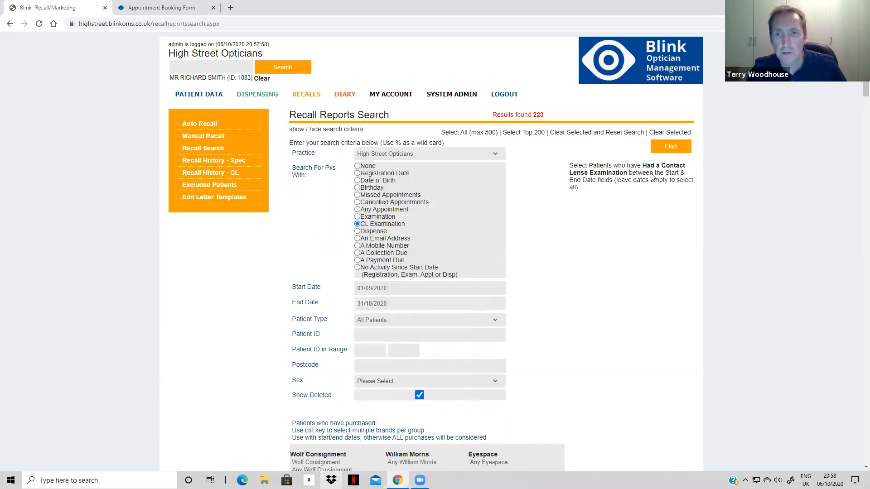
left_click(672, 147)
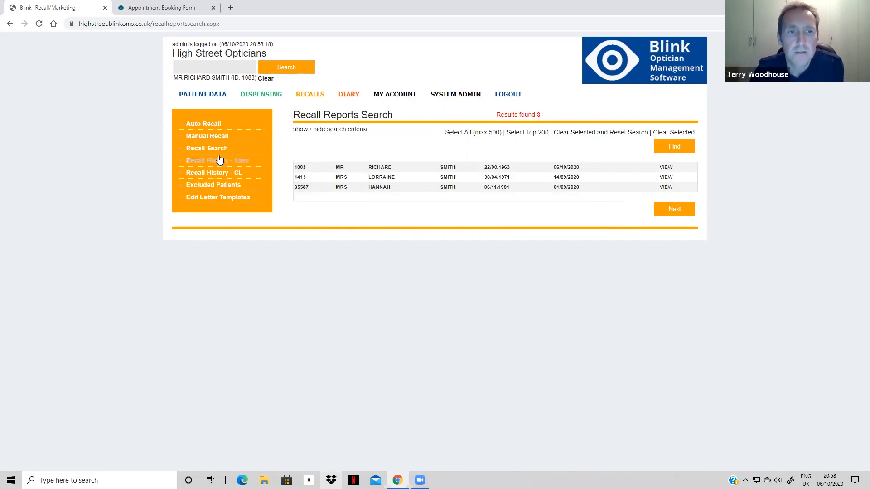
Rerun the recall search for patients who purchased Any Wolf Consignment, with the patient criterion reset to None
left_click(345, 131)
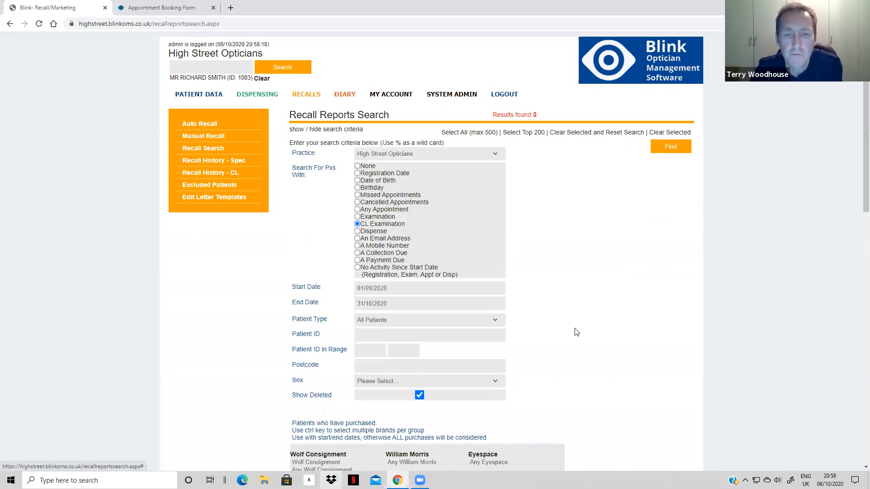
scroll(563, 300, "down", 3)
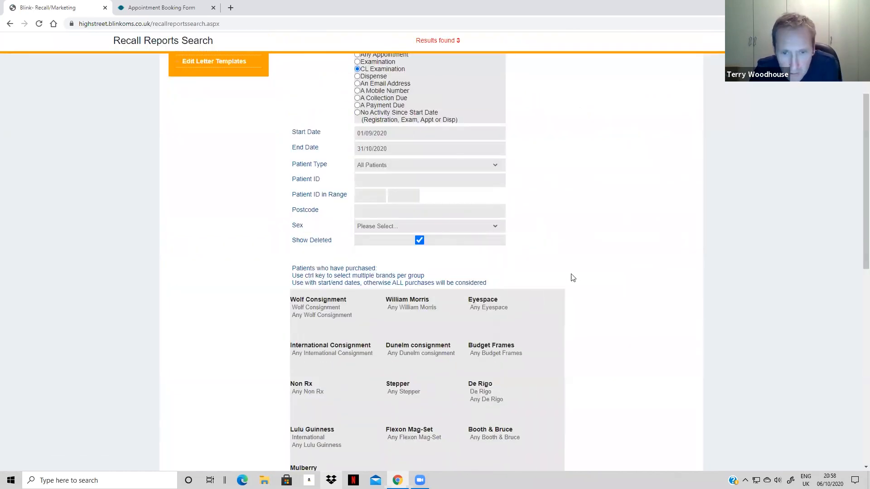
scroll(553, 279, "down", 1)
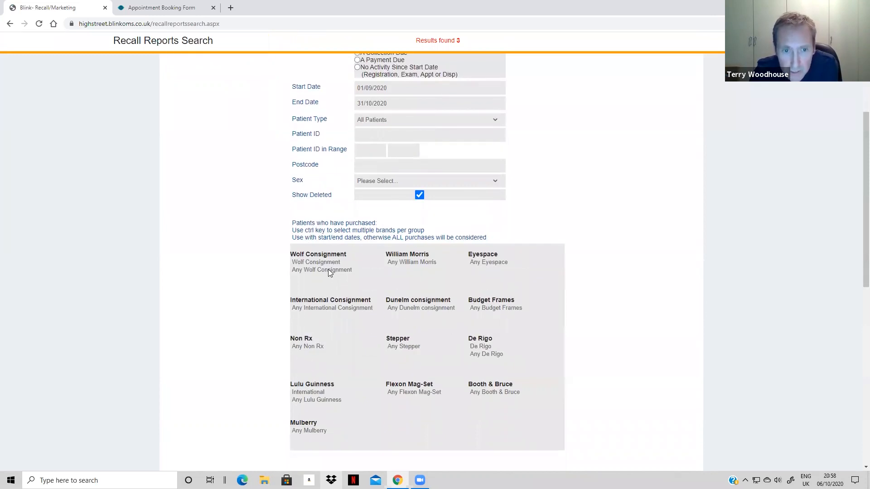
left_click(319, 270)
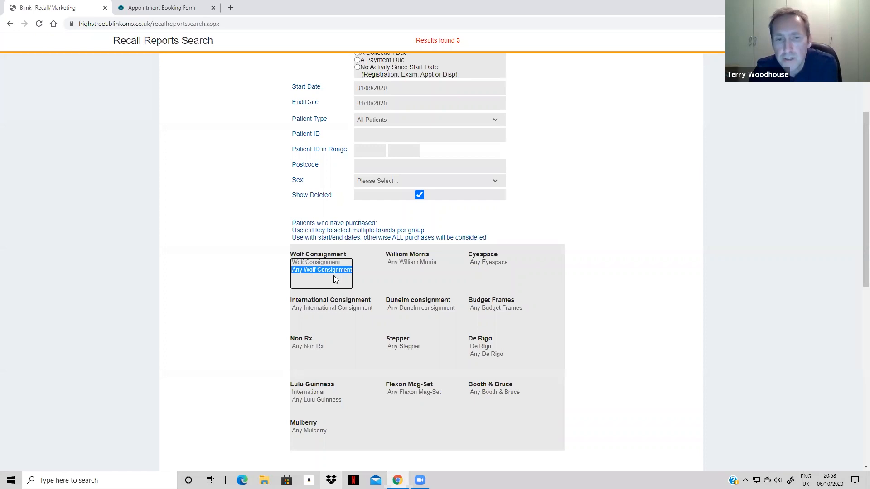
scroll(467, 184, "up", 3)
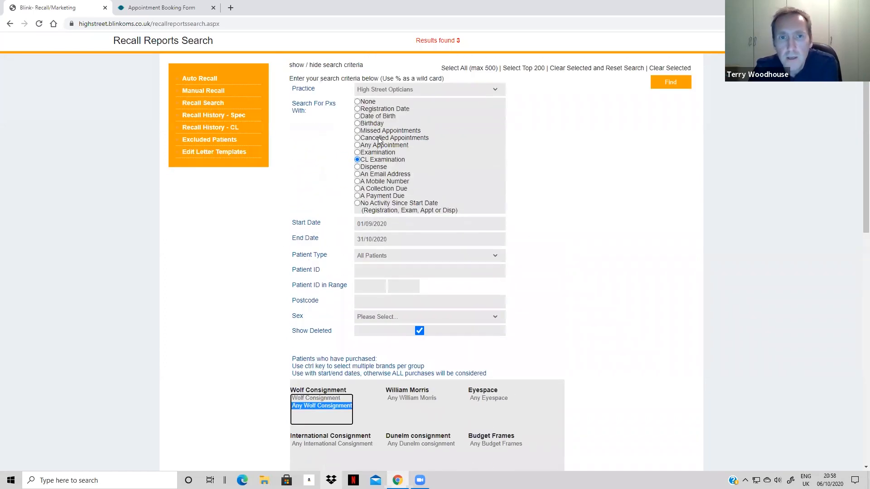
left_click(357, 102)
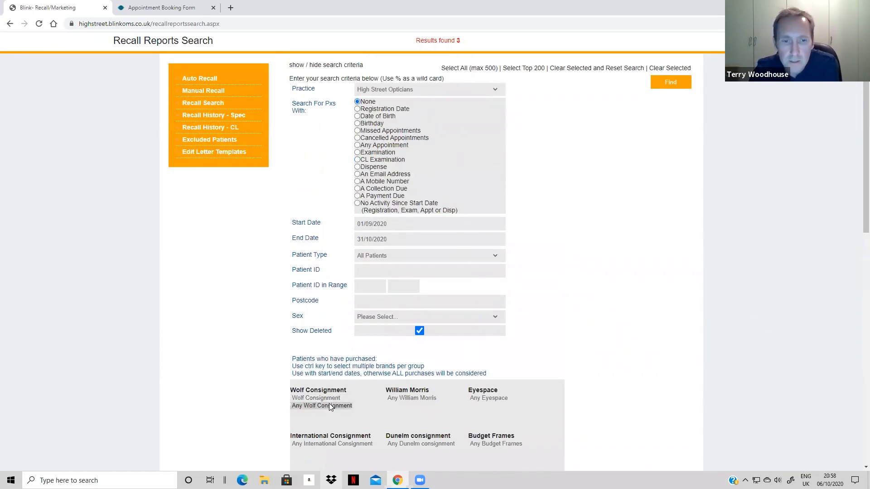
left_click(671, 84)
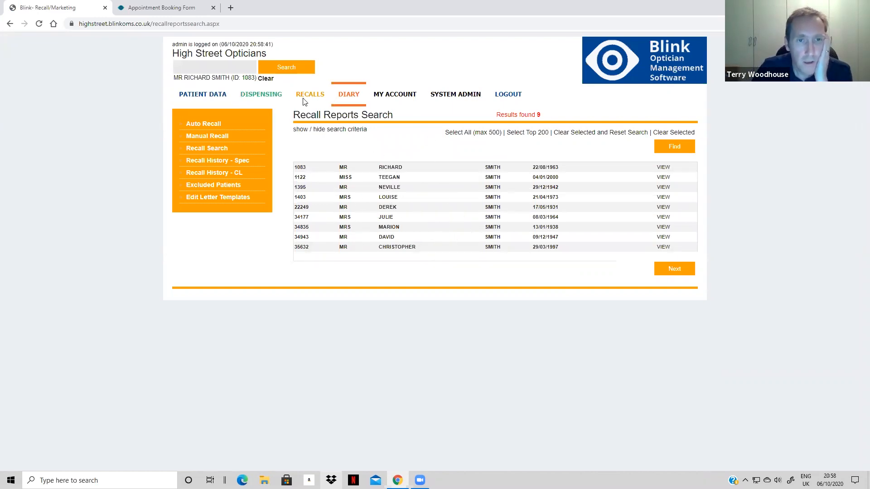
Run a manual recall search for First Recall Letter full examinations due between 01/10/2020 and 31/10/2020
left_click(217, 142)
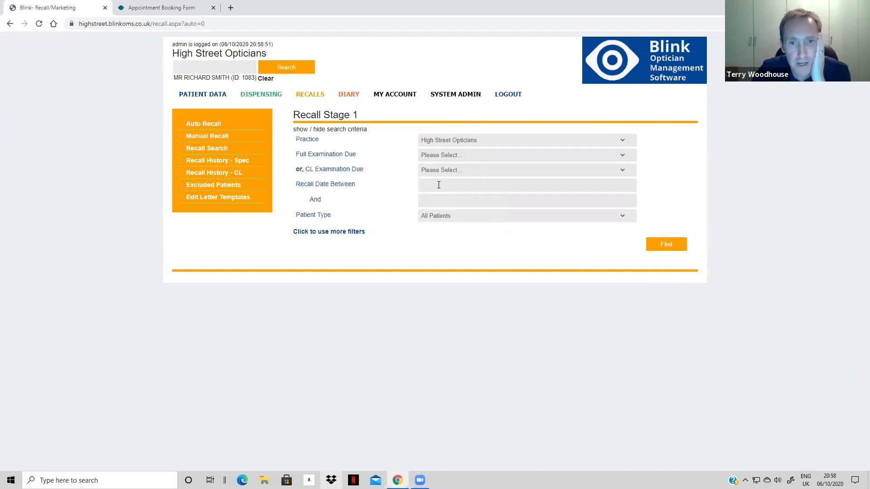
left_click(438, 185)
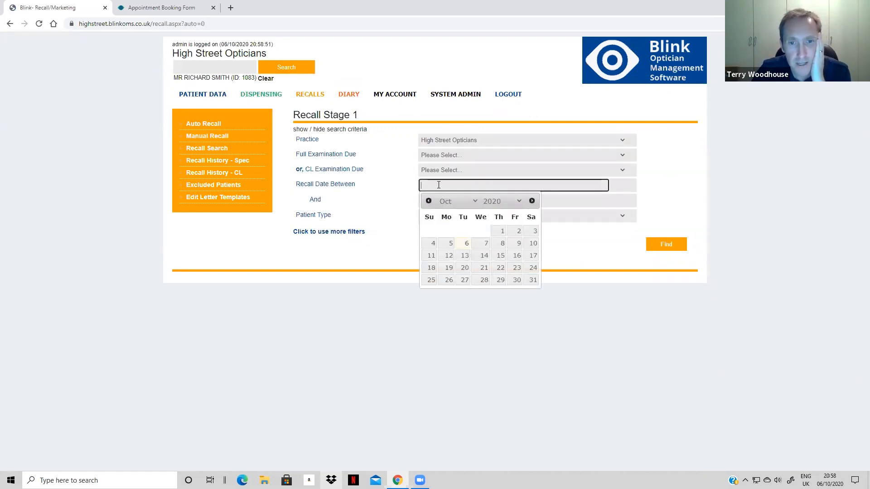
left_click(500, 231)
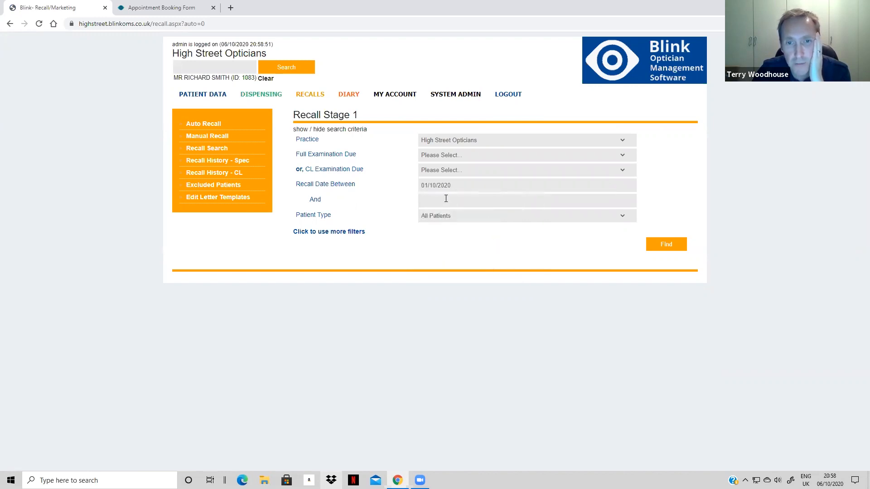
left_click(446, 199)
left_click(534, 297)
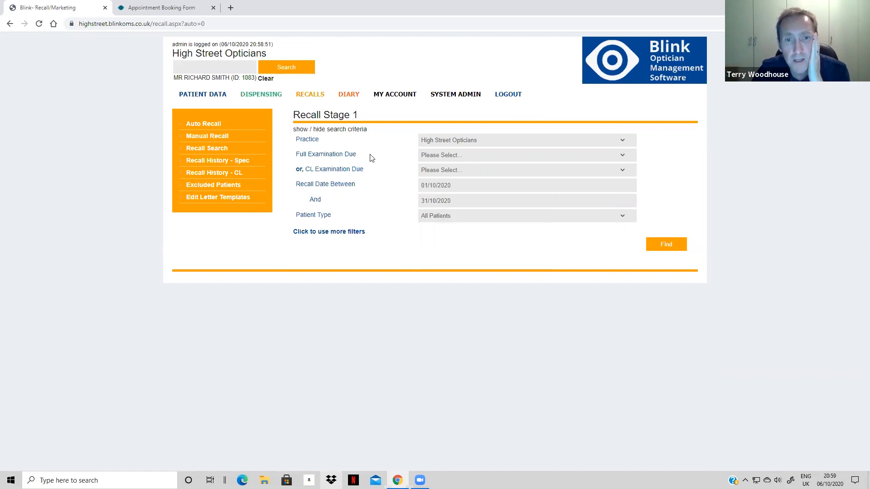
left_click(439, 157)
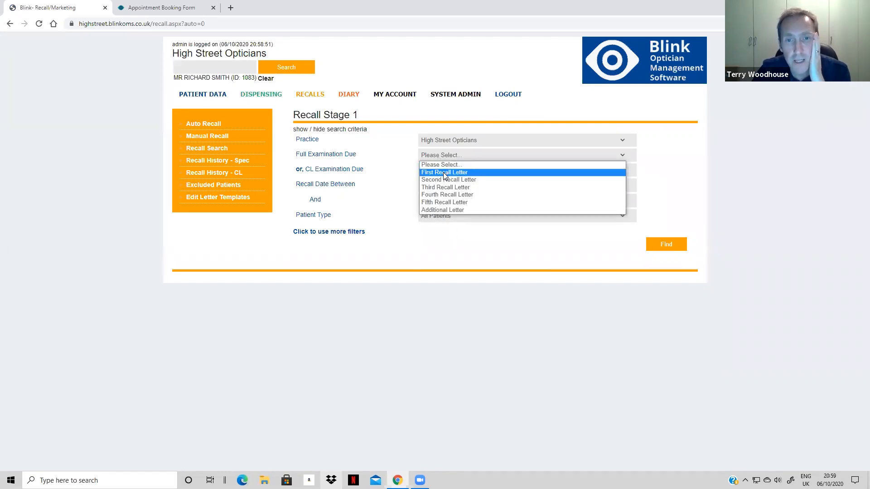
left_click(443, 172)
left_click(674, 245)
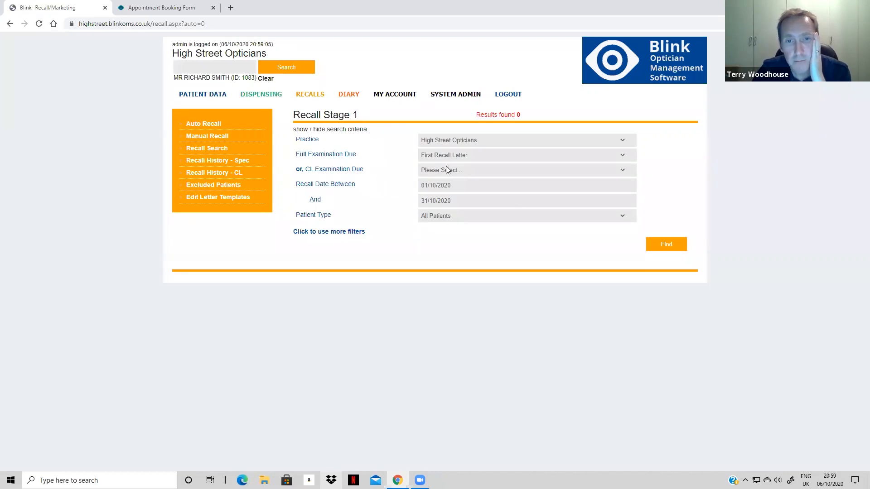
Extend the recall date range to 31/12/2020 and rerun the manual recall search
left_click(454, 202)
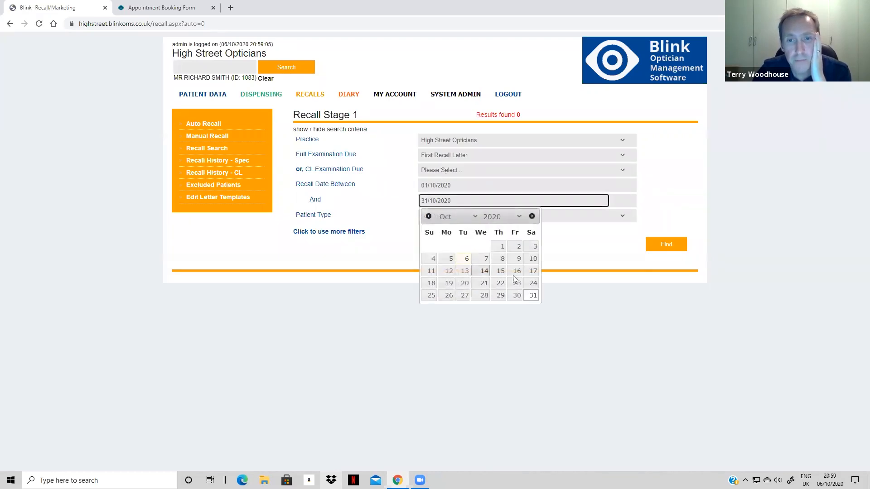
left_click(533, 216)
left_click(533, 217)
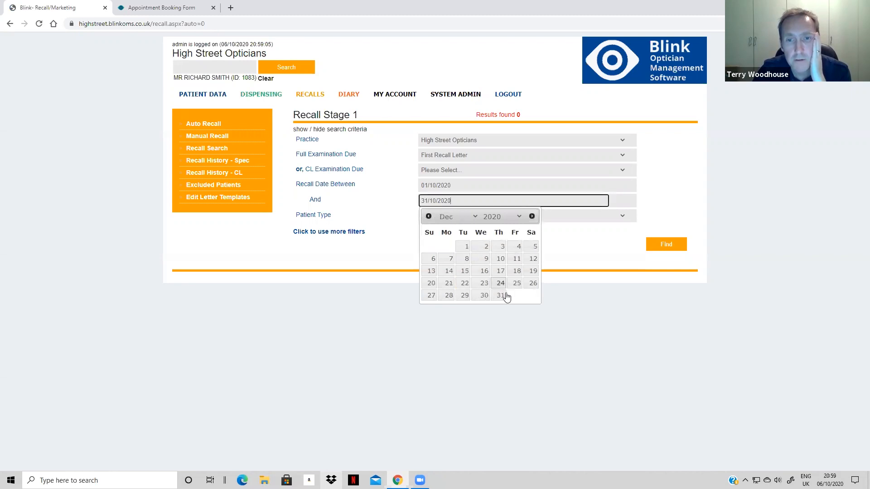
left_click(500, 295)
left_click(671, 244)
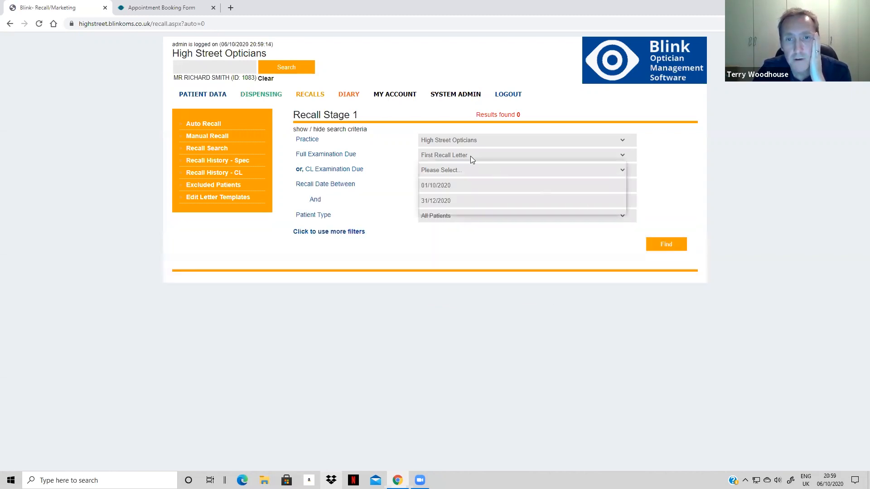
Rerun the manual recall search with Full Examination Due set to Second Recall Letter
left_click(470, 156)
left_click(471, 178)
left_click(665, 243)
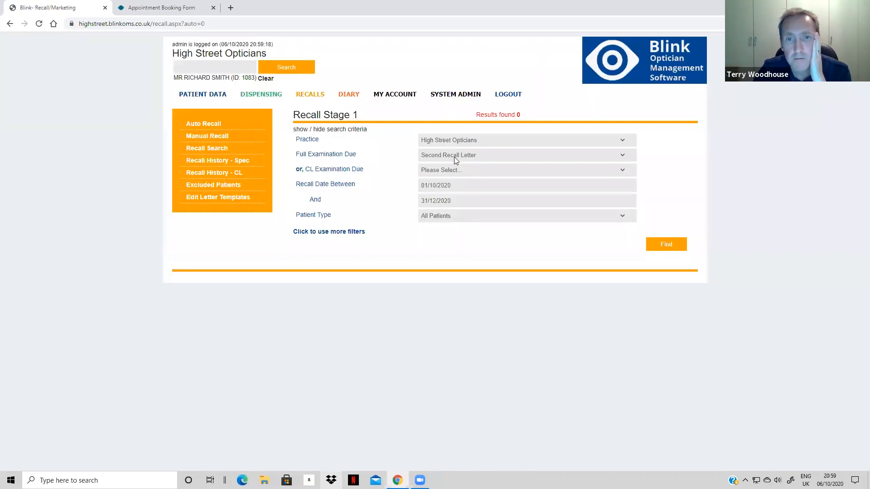
Set the recall end date to 31/07/2021 and Full Examination Due to First Recall Letter, and rerun the search
left_click(454, 156)
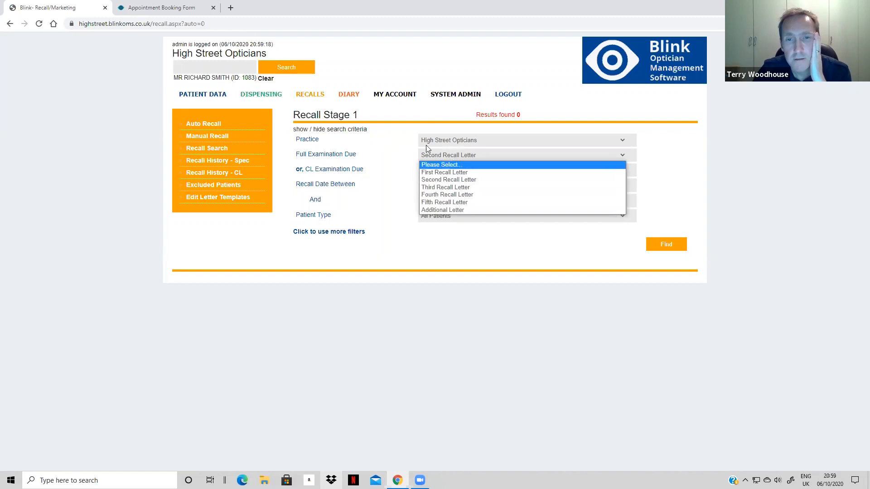
left_click(389, 161)
left_click(457, 200)
left_click(531, 217)
left_click(532, 217)
left_click(532, 217)
left_click(532, 217)
left_click(532, 217)
left_click(532, 217)
left_click(531, 217)
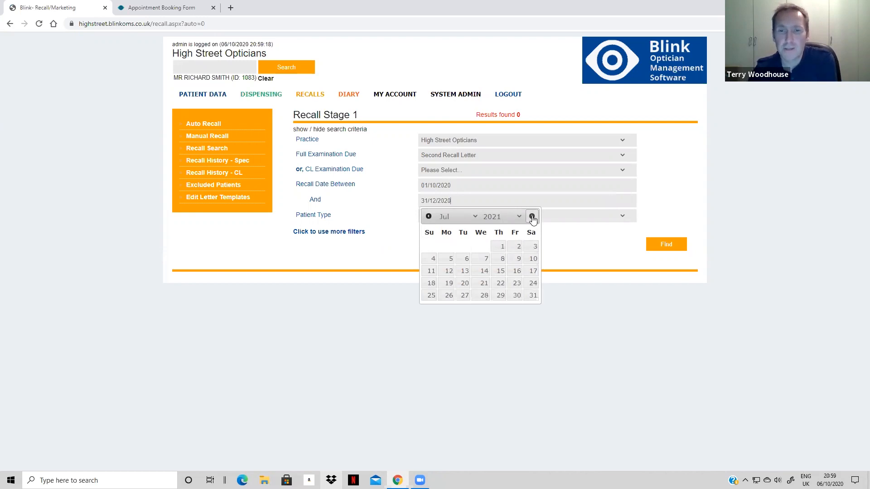
left_click(531, 295)
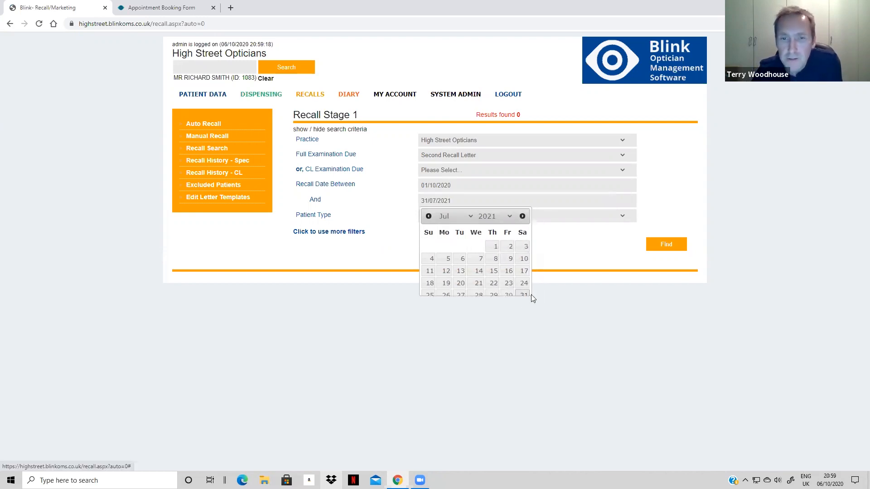
left_click(478, 154)
left_click(463, 174)
left_click(666, 245)
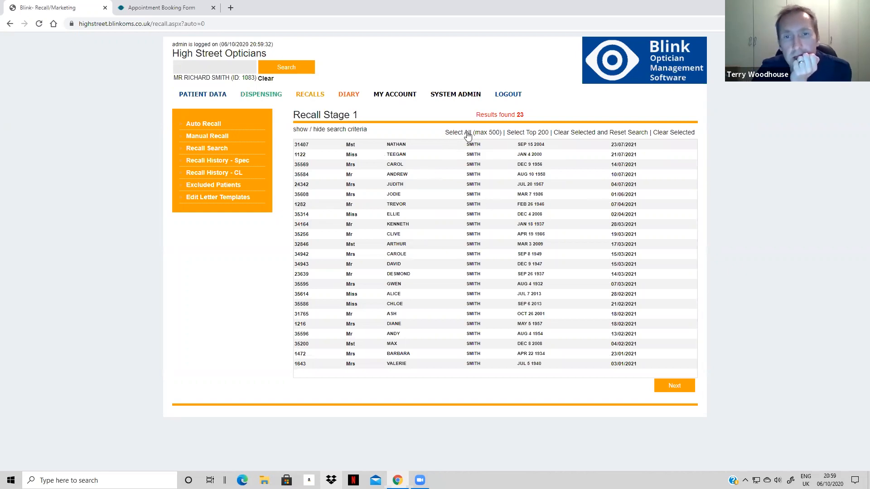
Select all the patients found, continue to Recall Stage 2 and load the Letter template
left_click(465, 132)
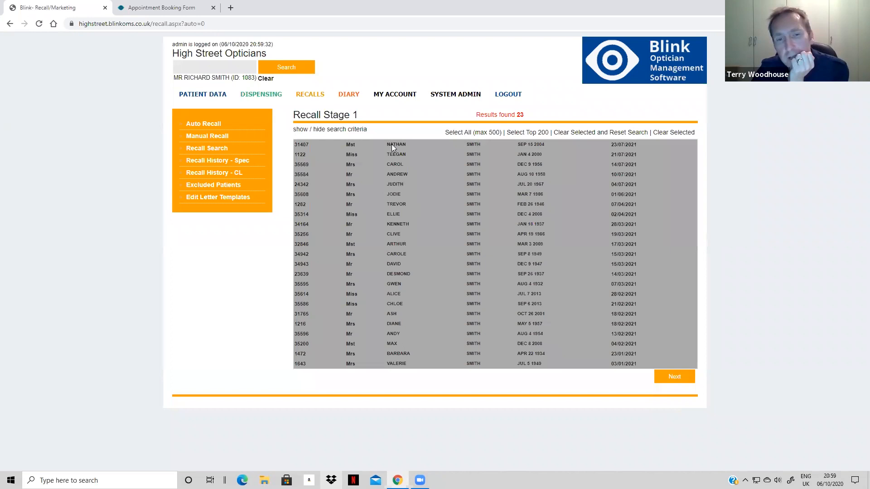
left_click(679, 381)
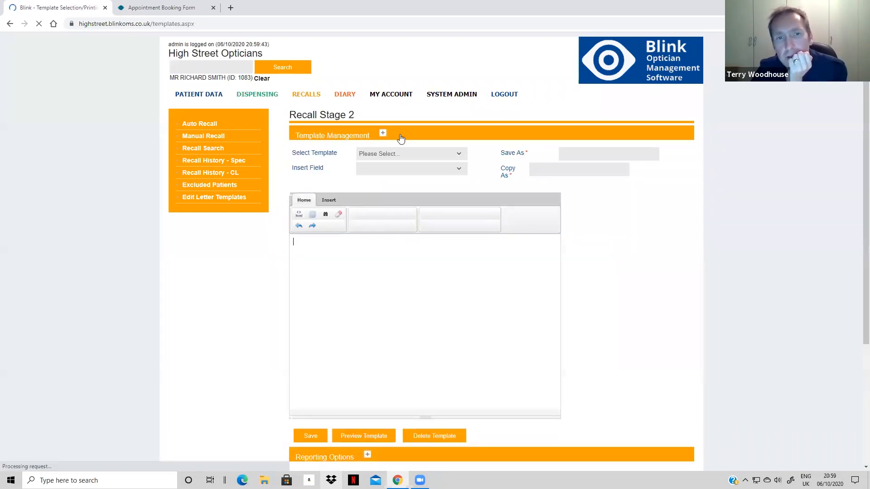
left_click(383, 153)
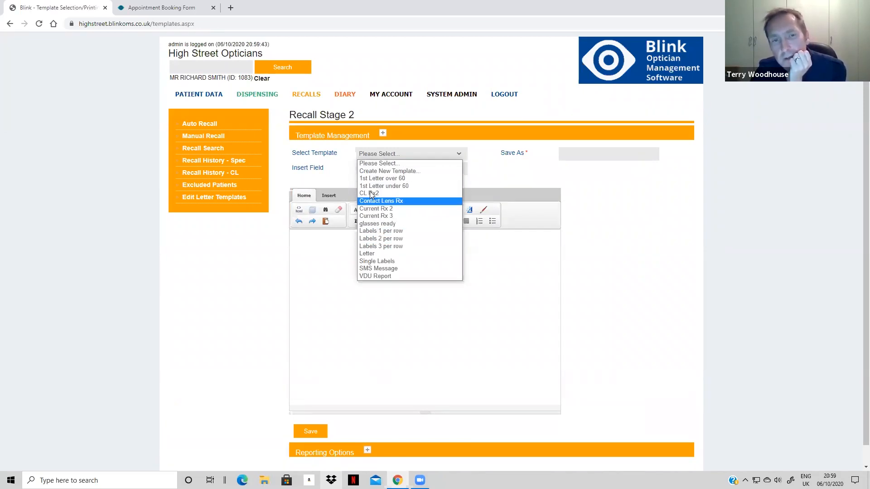
left_click(373, 253)
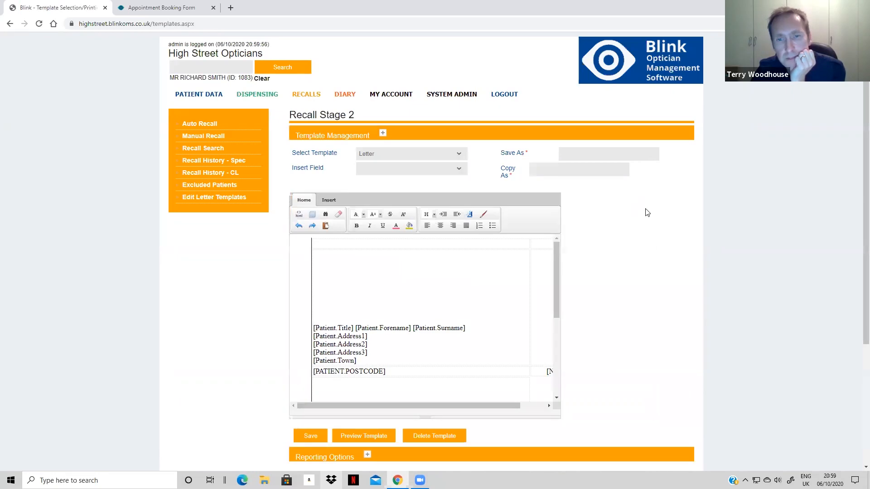
Send the recall letters by Print, marked as sent for clinical reasons, and dismiss the browser's print preview and its window
scroll(643, 213, "down", 3)
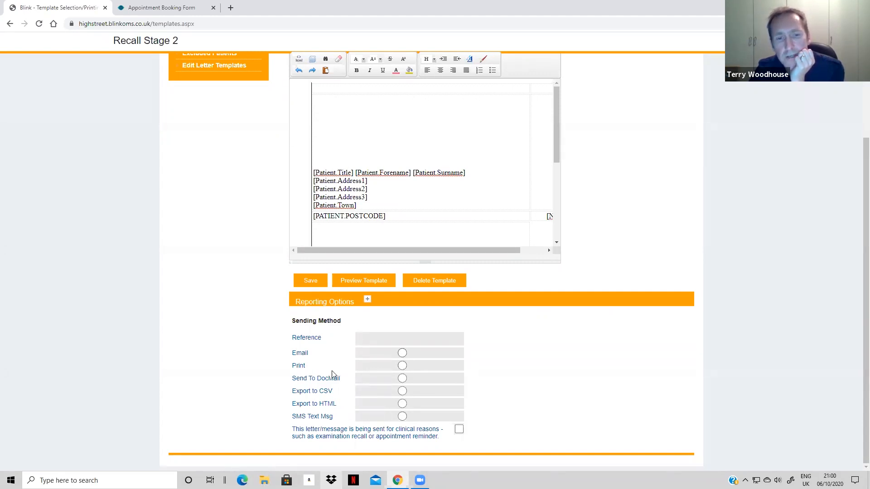
left_click(402, 366)
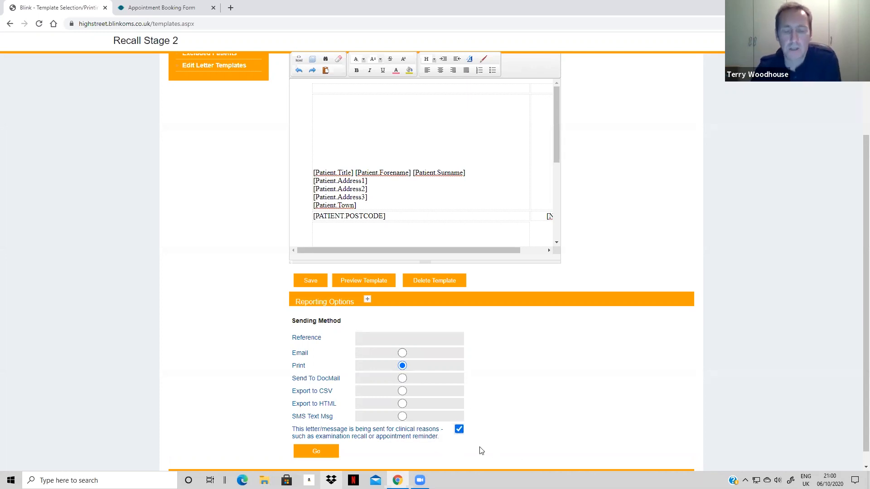
left_click(314, 452)
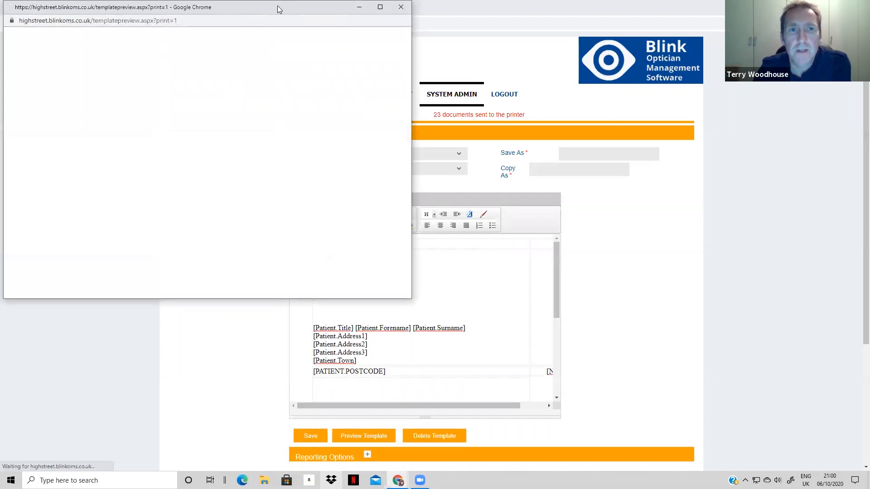
left_click_drag(279, 7, 405, 39)
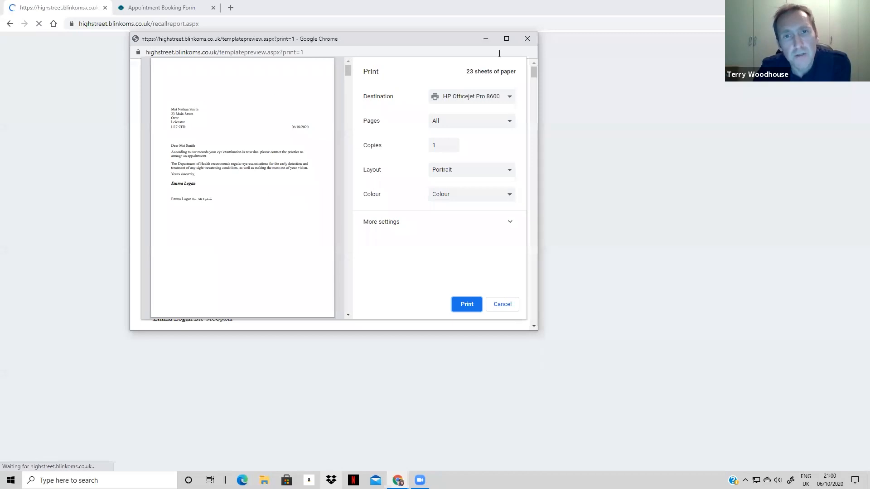
left_click(502, 304)
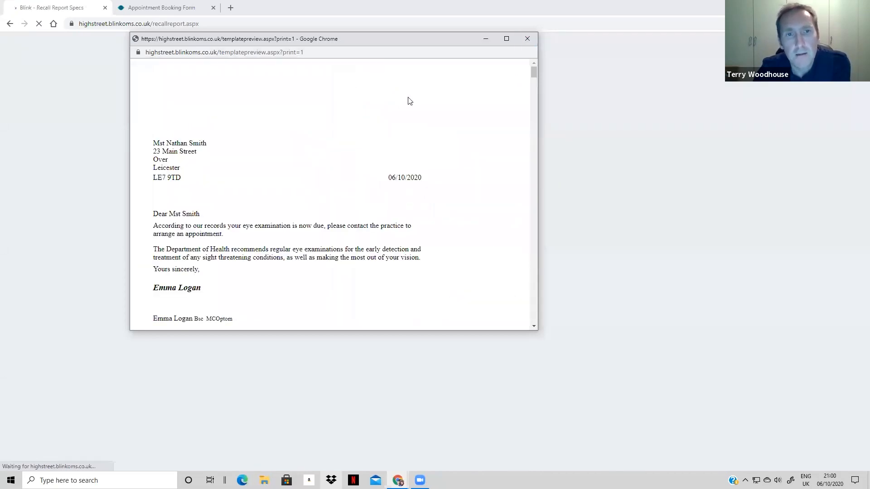
left_click(528, 38)
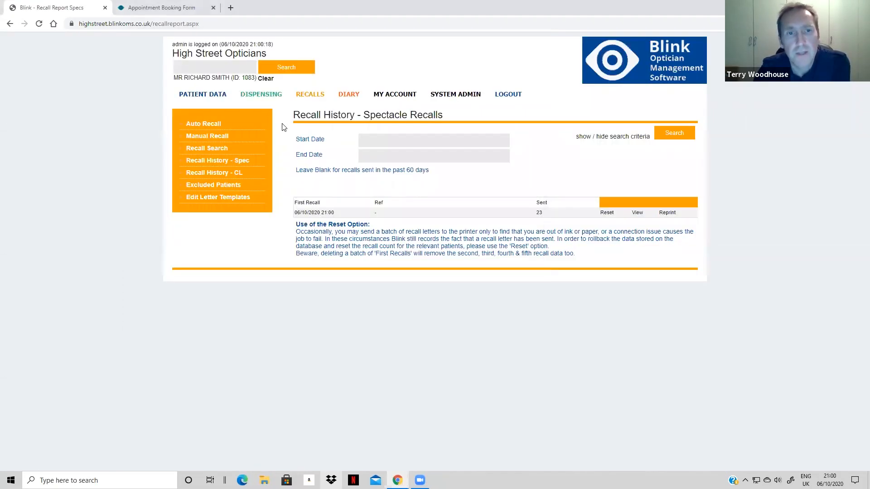
Open the spectacle recall history, choose to reprint the 06/10/2020 21:00 First Recall batch and load the Letter template
left_click(217, 162)
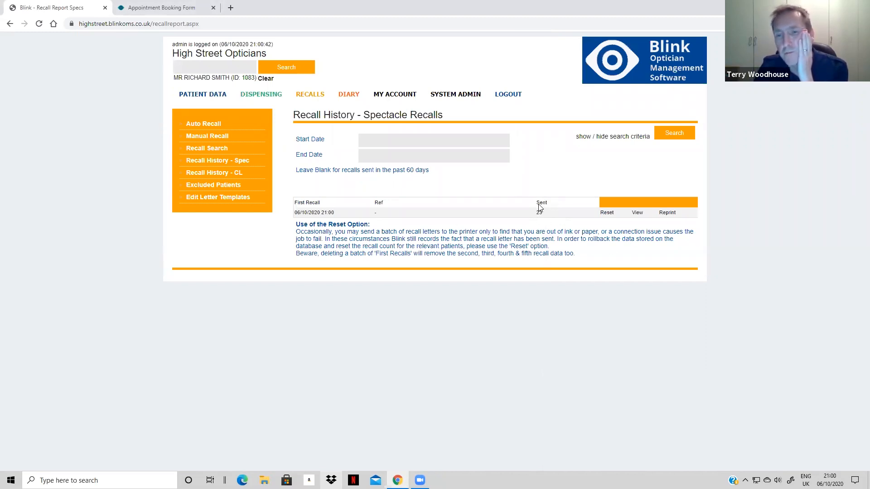
left_click(666, 215)
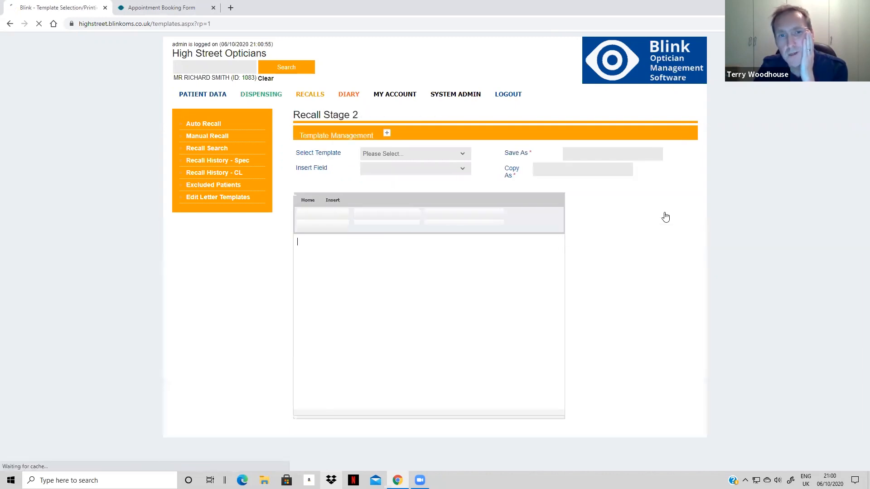
left_click(383, 154)
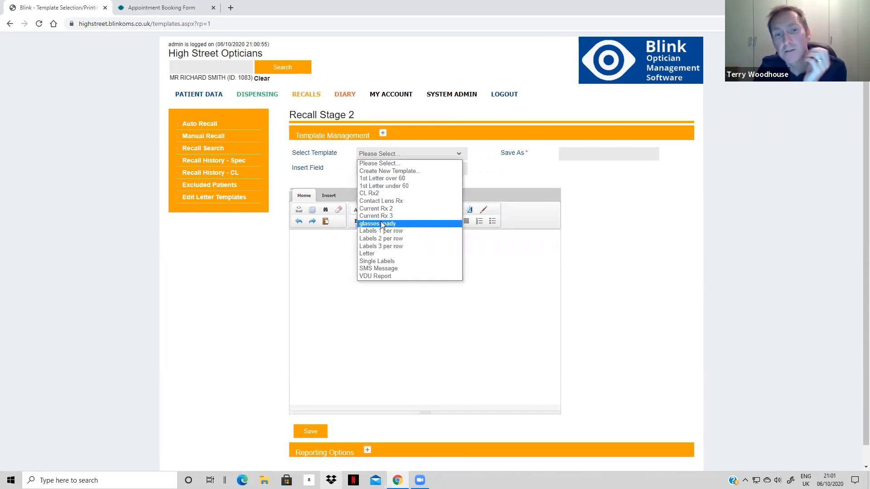
left_click(371, 253)
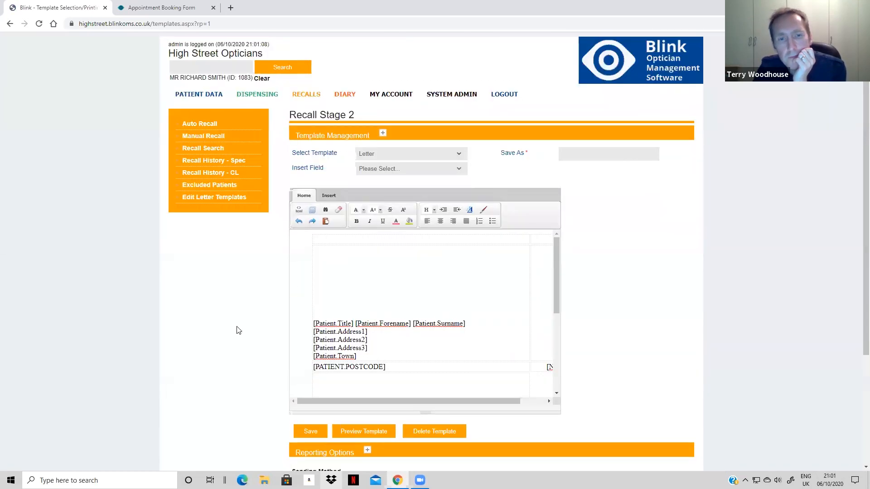
Choose Send To DocMail as the sending method and mark the letter as sent for clinical reasons
scroll(237, 330, "down", 3)
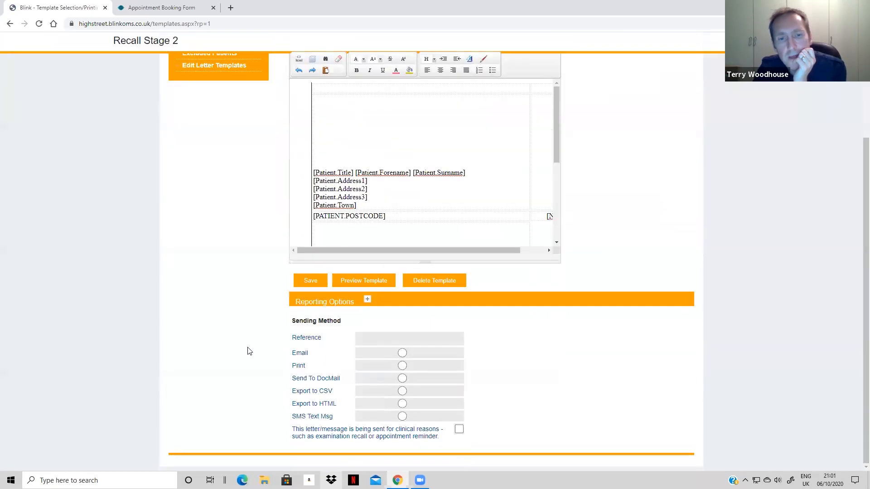
left_click(403, 378)
left_click(458, 430)
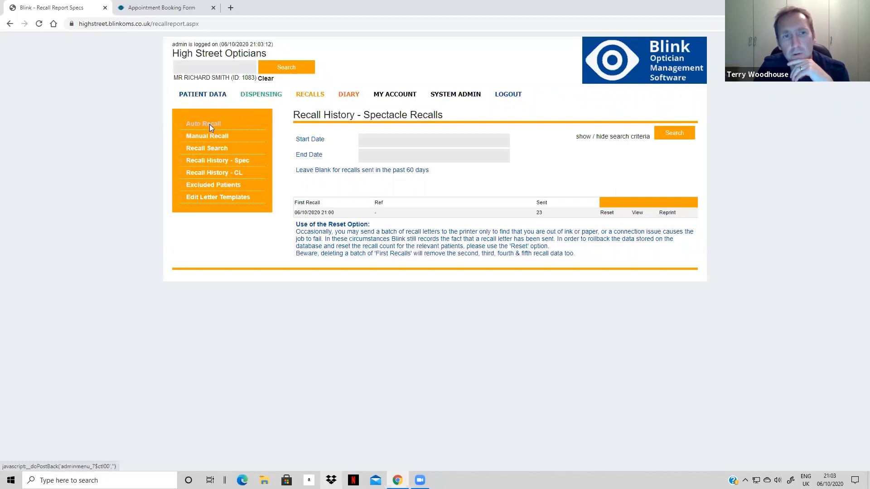
Review the current auto recall settings for each patient type and open them for editing
left_click(209, 124)
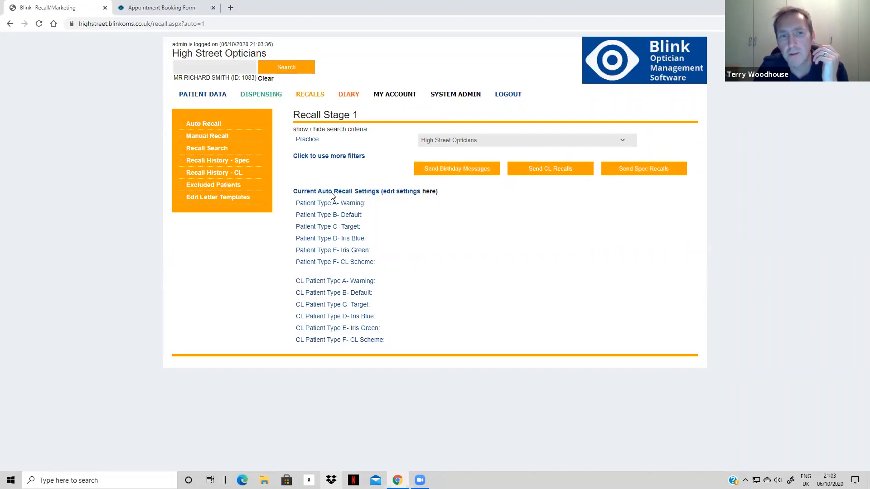
left_click_drag(299, 207, 358, 270)
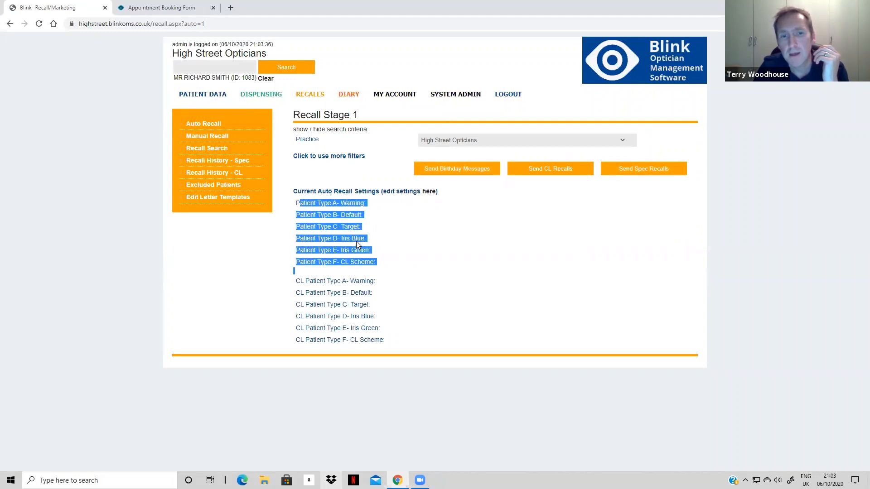
left_click(387, 218)
left_click(428, 192)
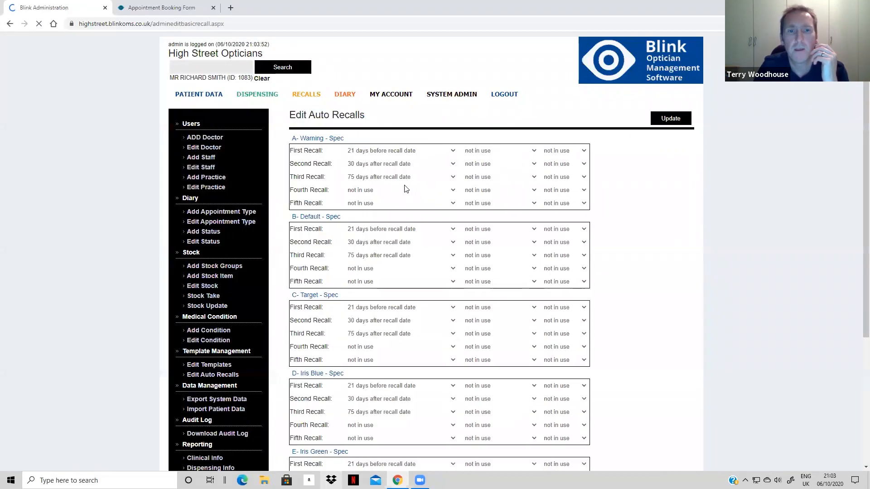
Set the First Recall under A- Warning - Spec to use the Letter template sent by Post
left_click(379, 153)
left_click(396, 153)
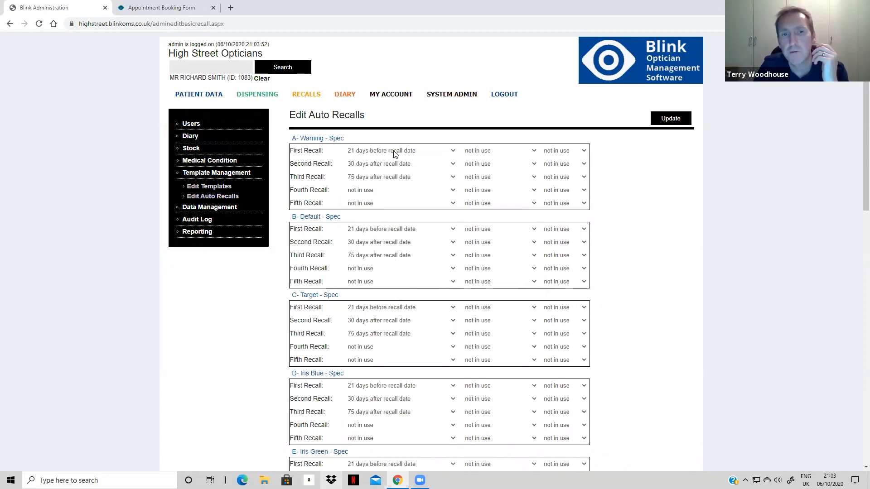
left_click(491, 153)
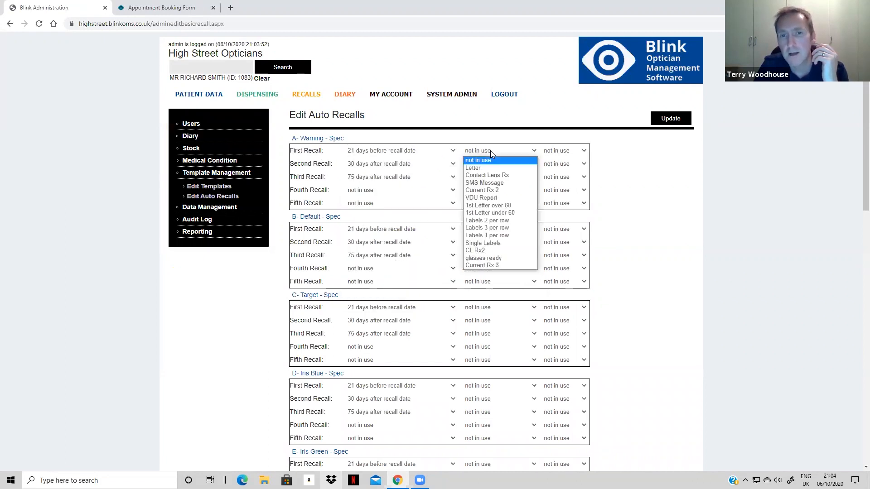
left_click(489, 170)
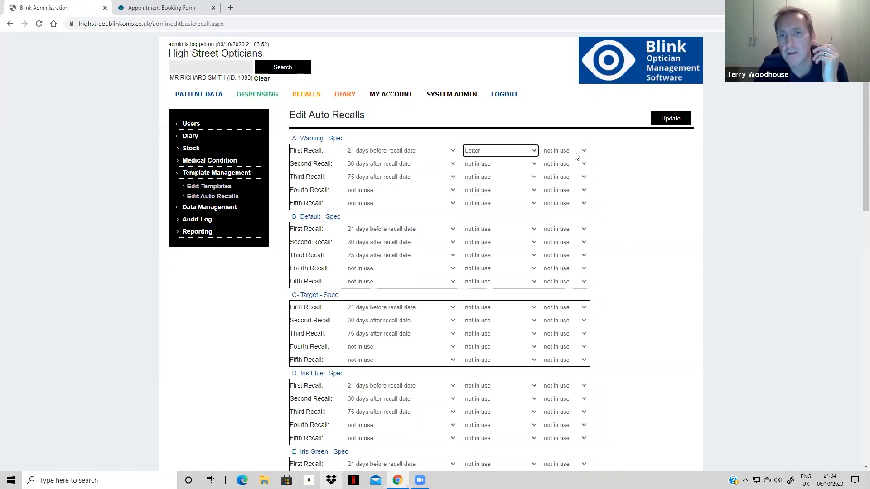
left_click(573, 151)
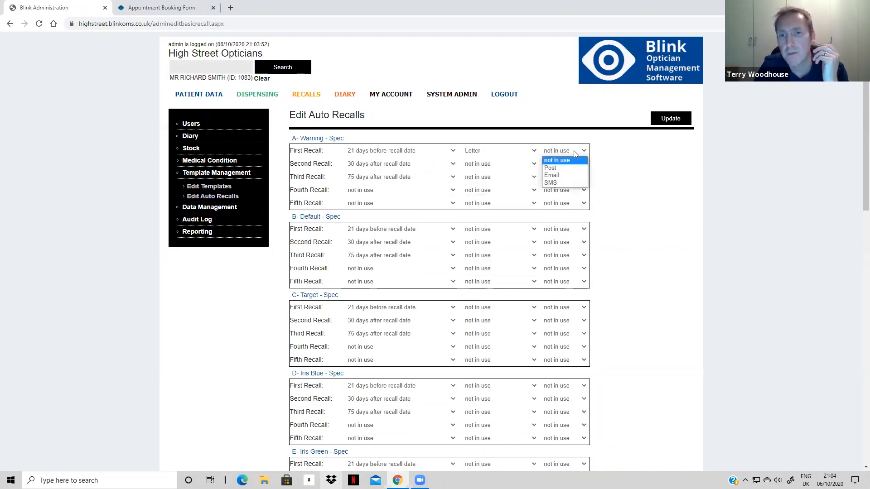
left_click(557, 169)
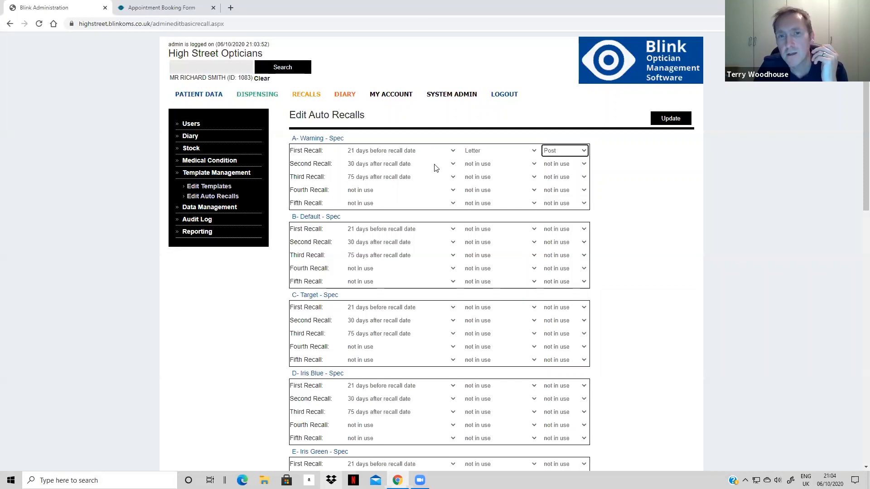
Set the Second Recall under A- Warning - Spec to use the 1st Letter over 60 template sent by Email
left_click(565, 165)
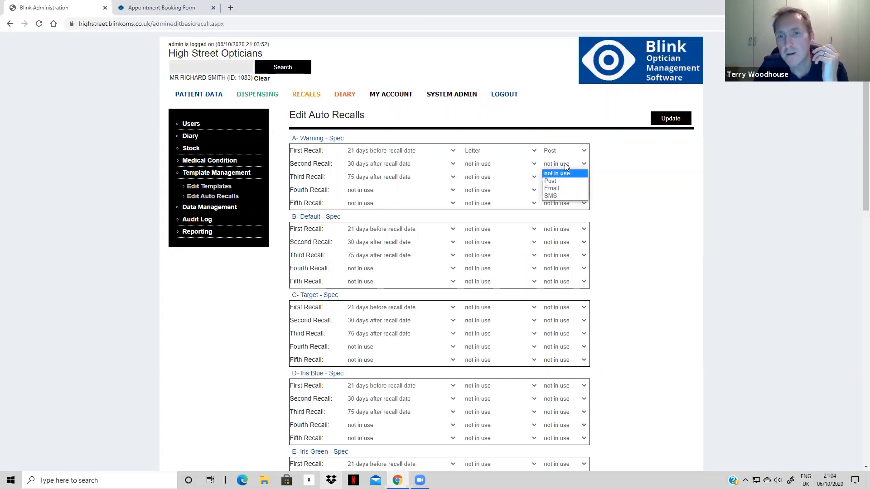
left_click(394, 164)
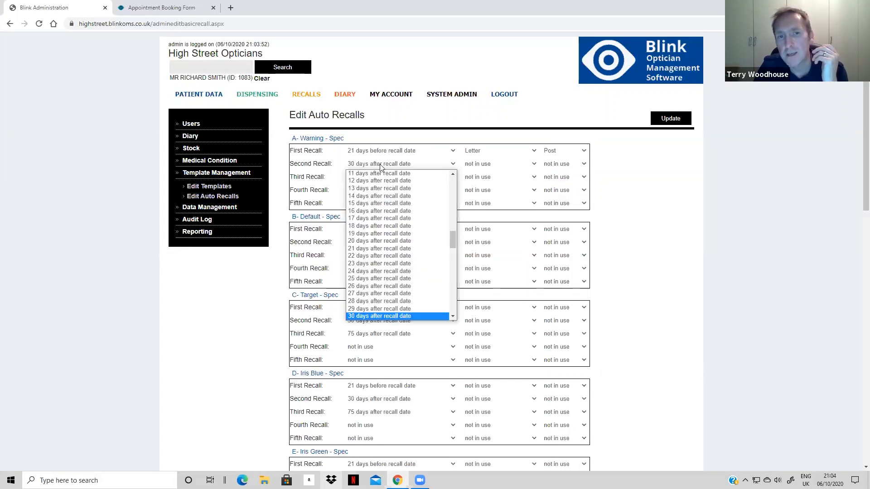
left_click(478, 165)
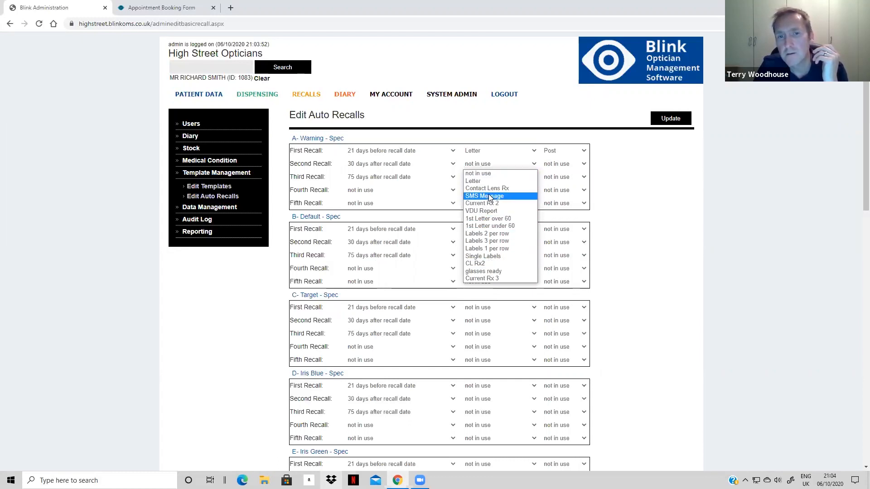
left_click(488, 220)
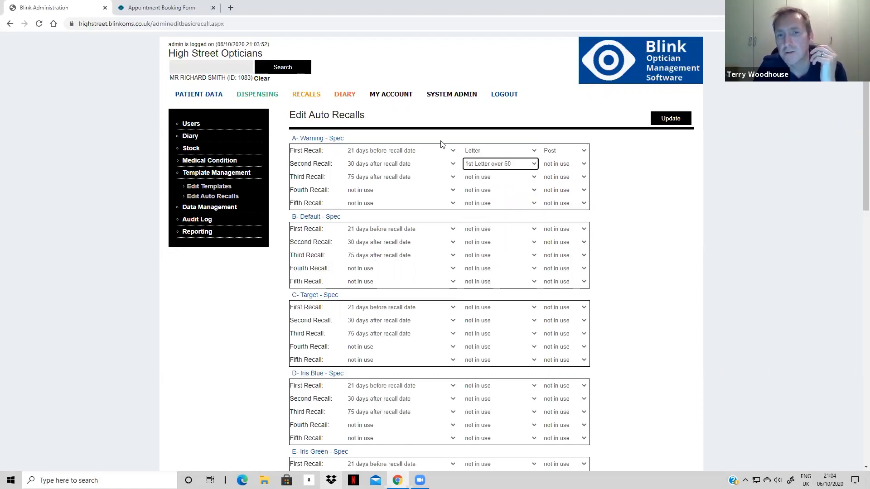
left_click(559, 164)
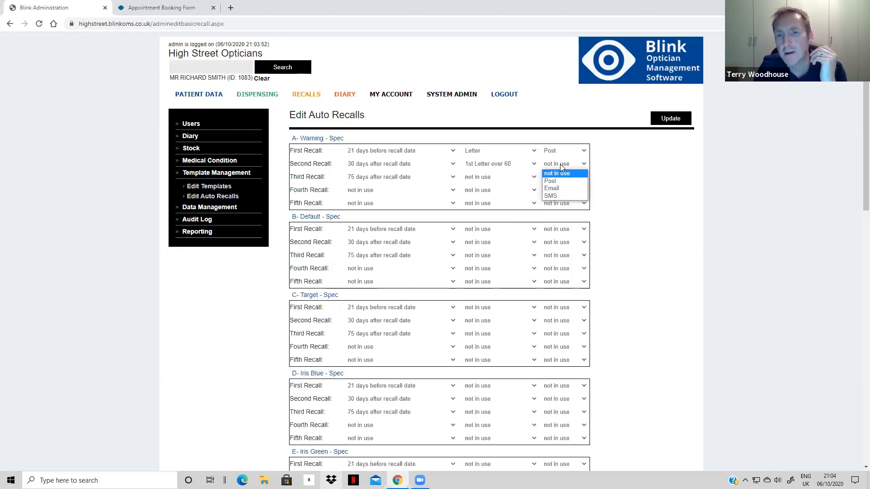
left_click(560, 188)
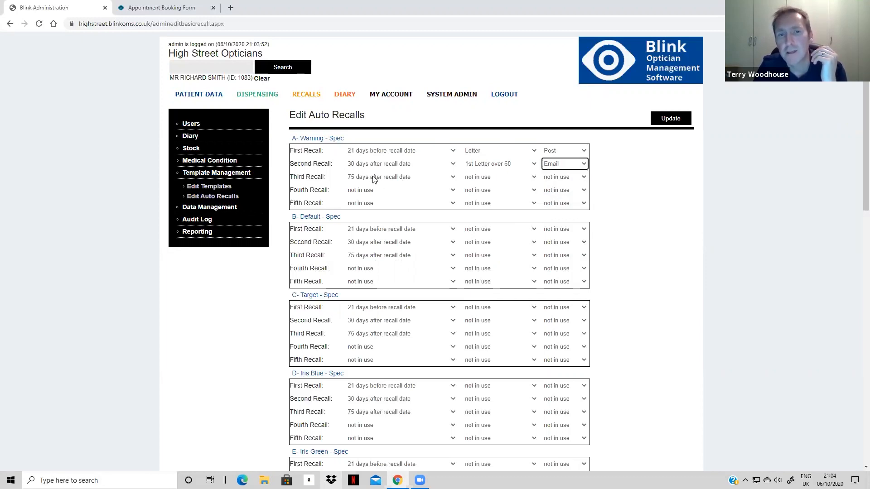
Set the Third Recall under A- Warning - Spec to the SMS Message template sent by SMS, and go to the patient data area without updating
left_click(498, 178)
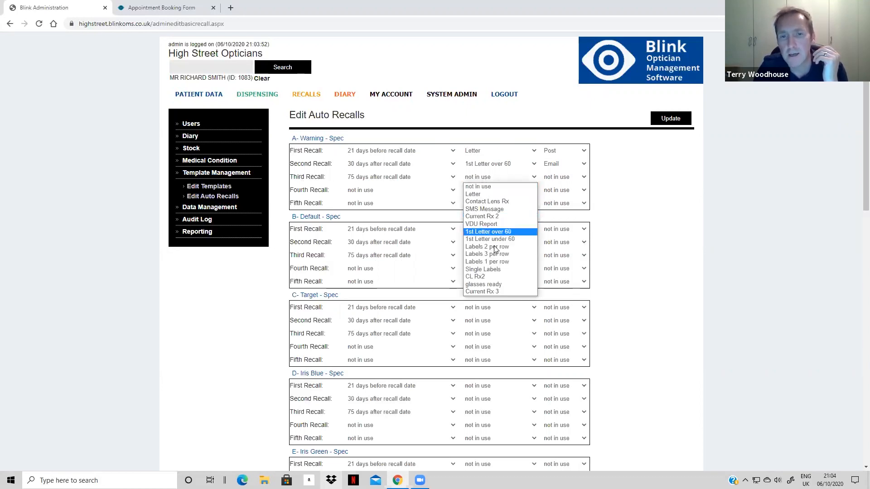
left_click(492, 210)
left_click(562, 177)
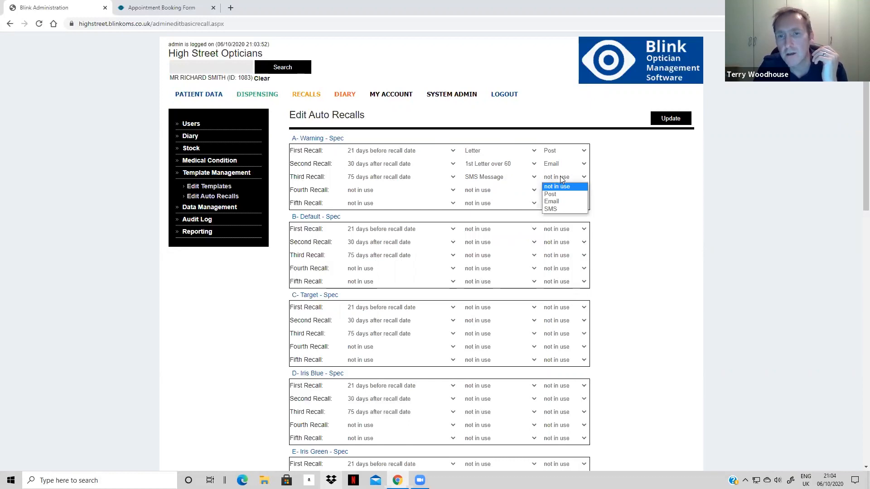
left_click(556, 209)
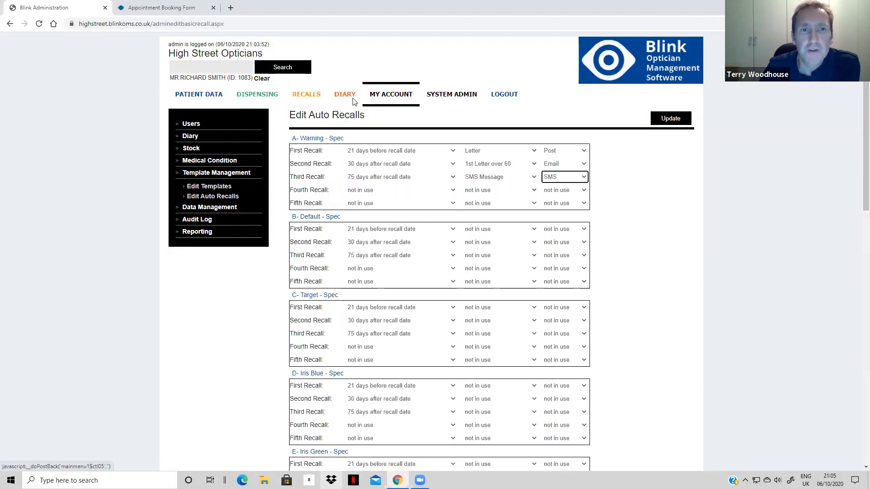
left_click(209, 97)
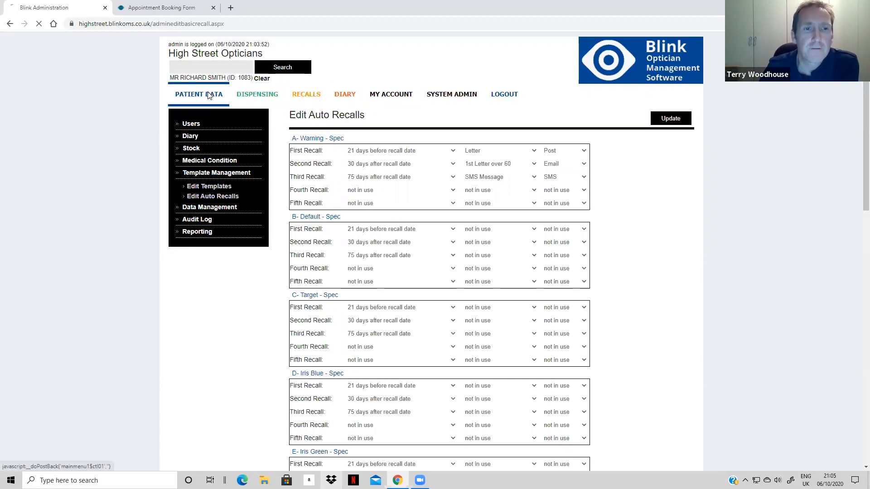